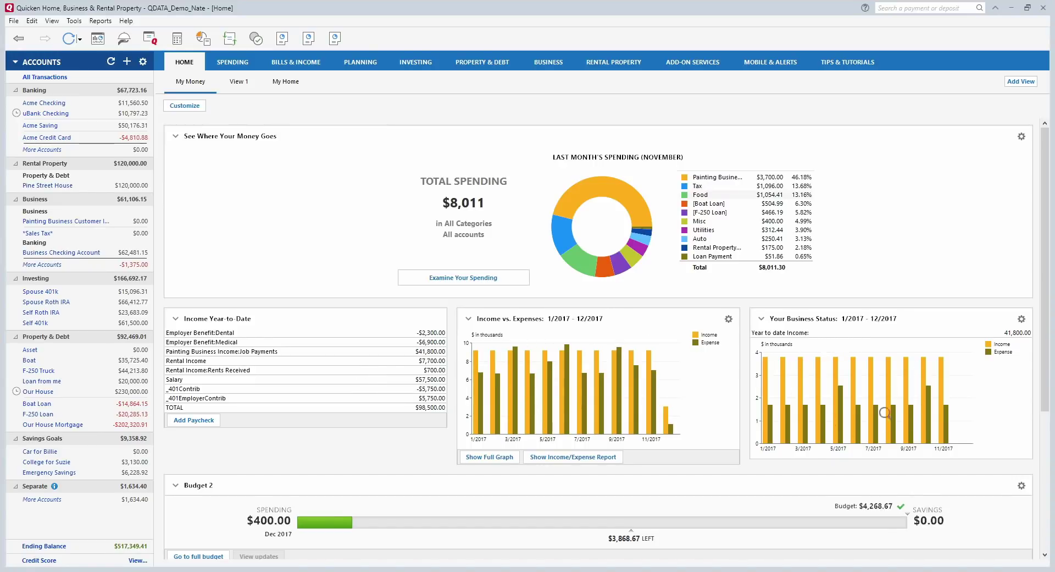
Look over the My Money dashboard from spending to net worth, and bring up the My Home view.
mouse_move(836, 394)
scroll(946, 407, down, 5)
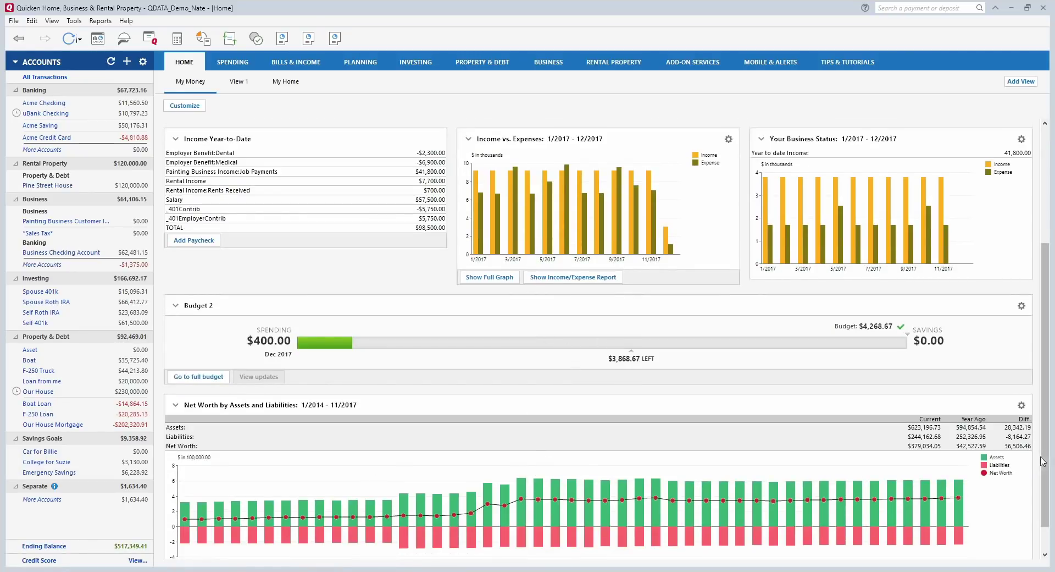
drag(1046, 460, 1046, 344)
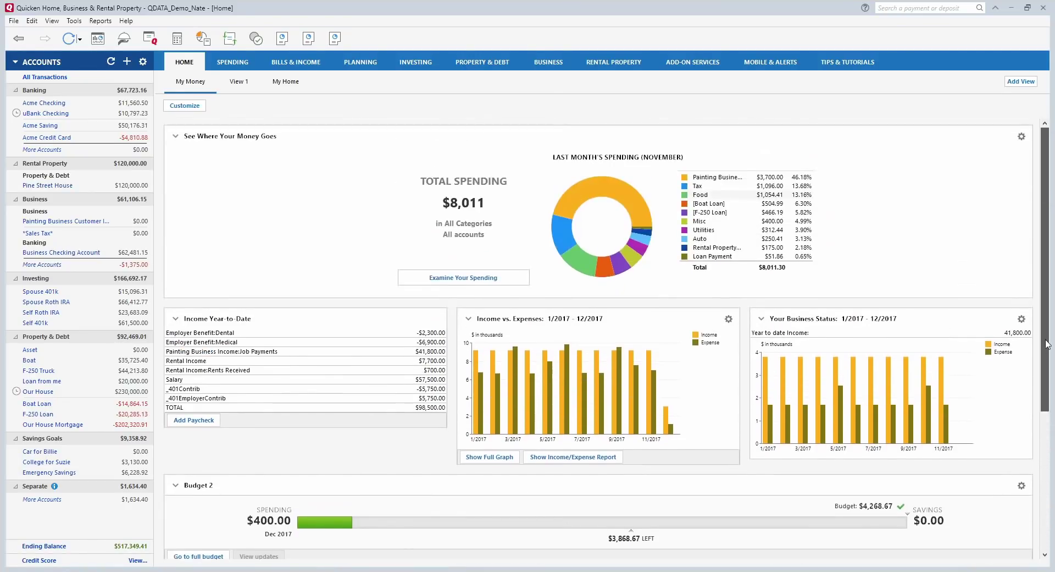
click(281, 83)
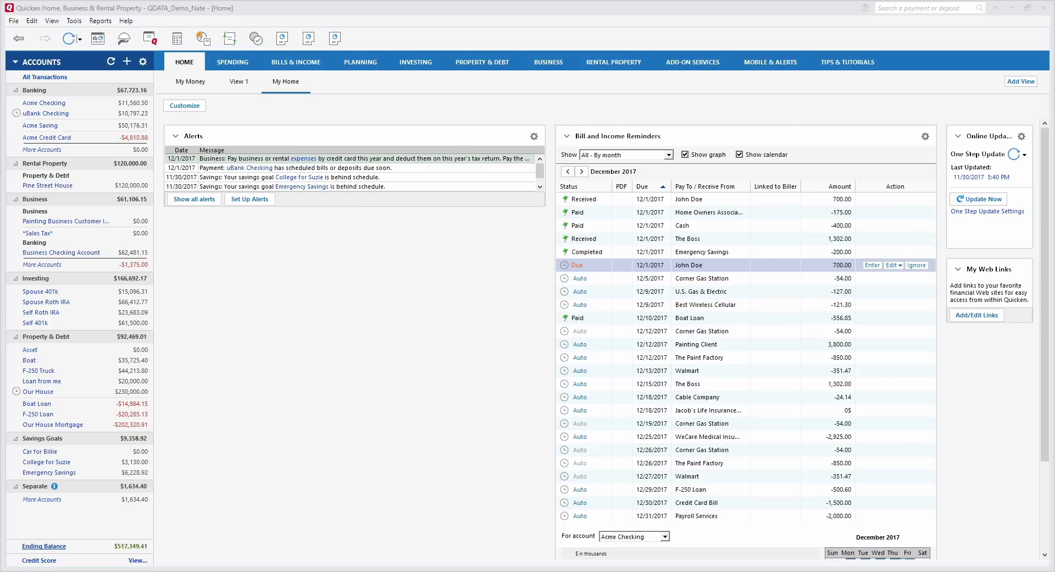
click(74, 20)
click(175, 38)
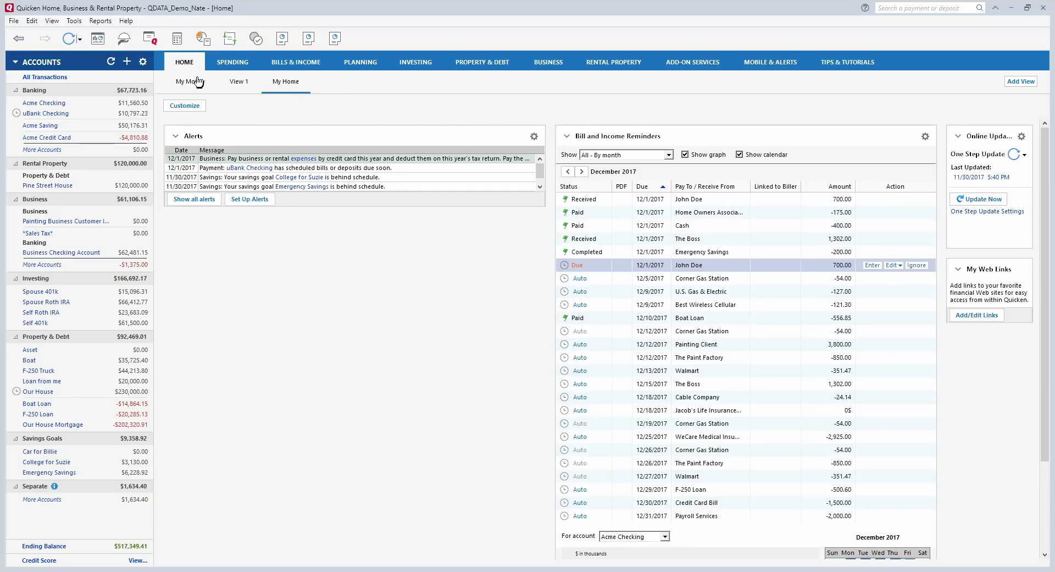
Open the Spending overview and compare spending for Last 90 Days, This Quarter and Last Month.
click(226, 64)
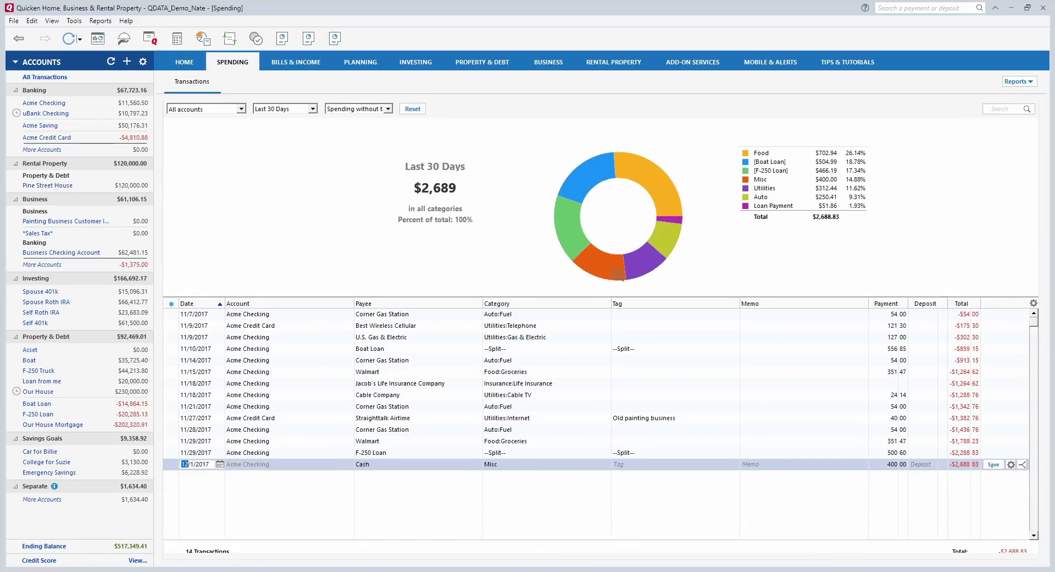
click(295, 110)
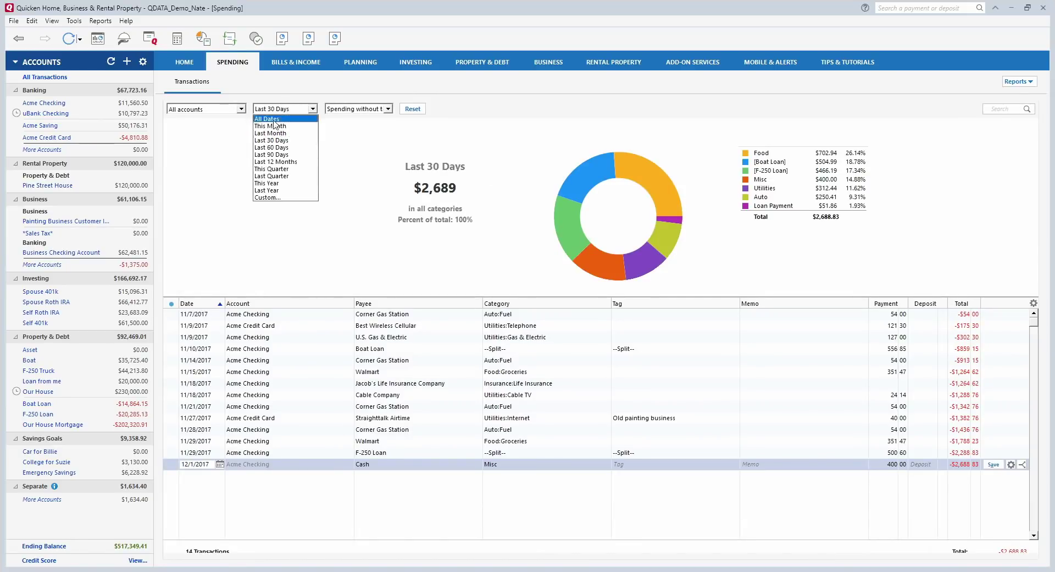
click(281, 154)
click(285, 109)
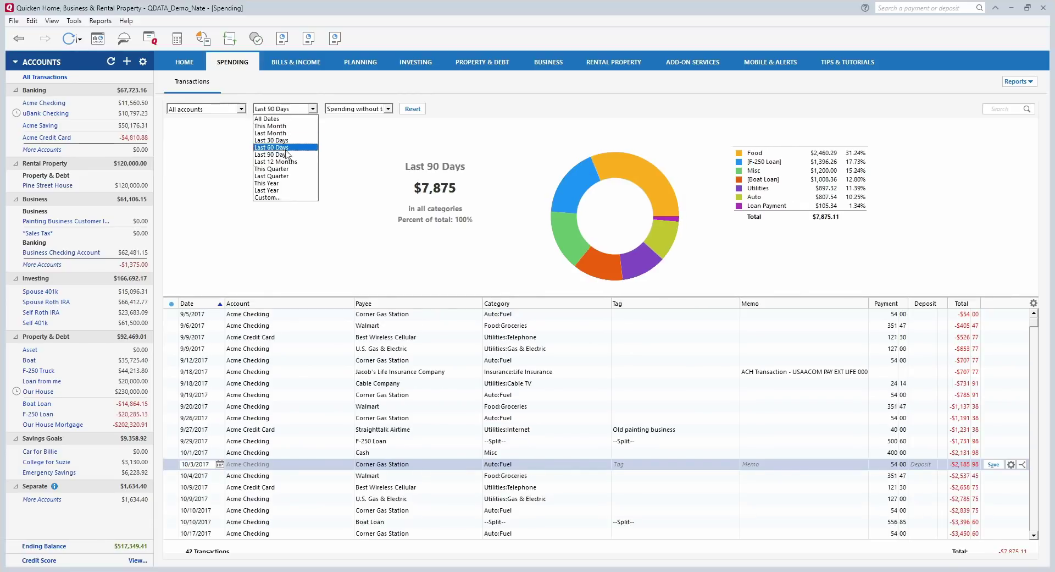
click(285, 169)
click(284, 110)
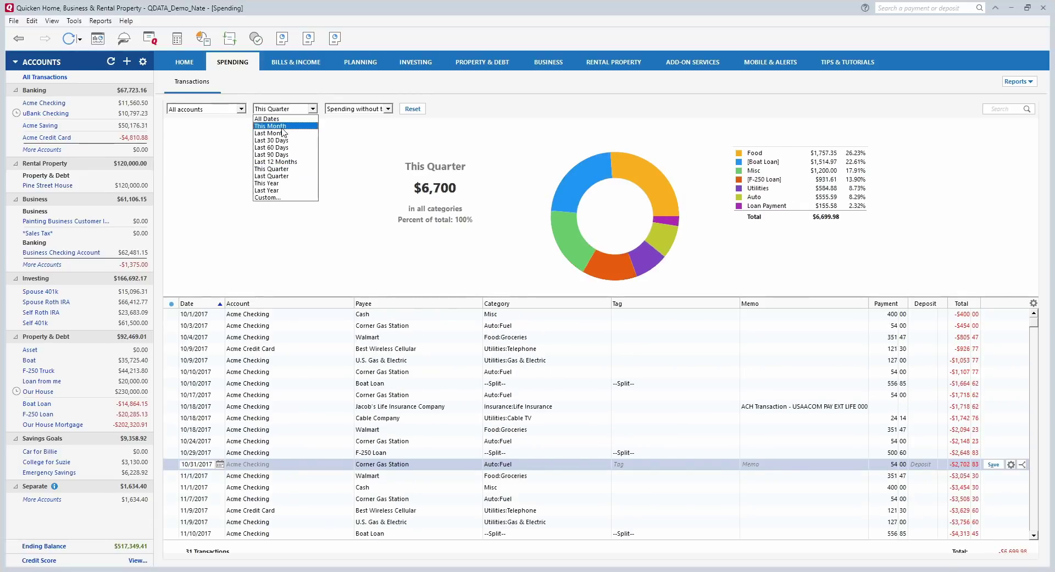
click(281, 125)
scroll(285, 108, down, 1)
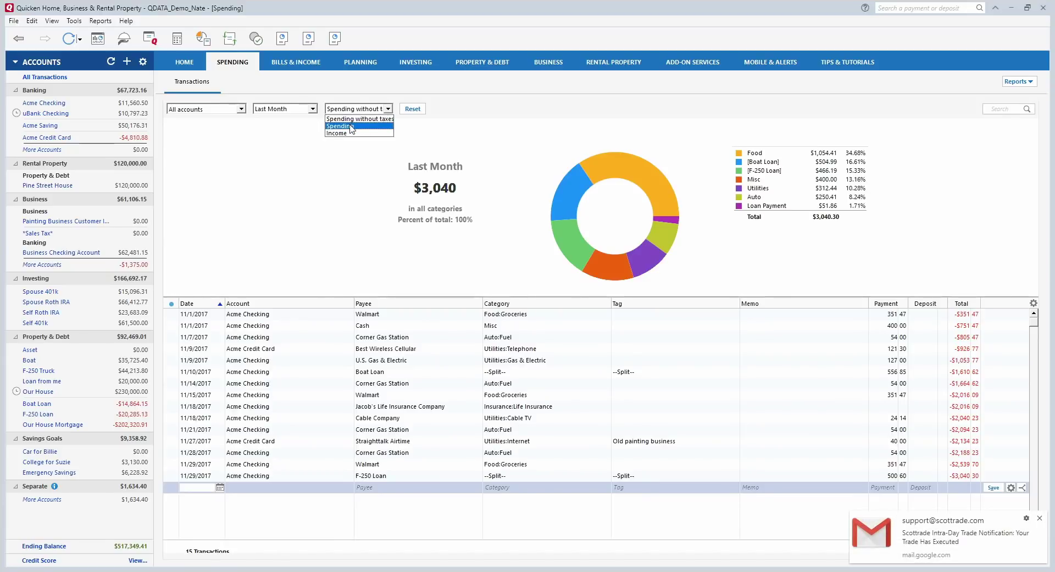
Open the bills list under Bills & Income and arrange it by Due Date.
click(287, 65)
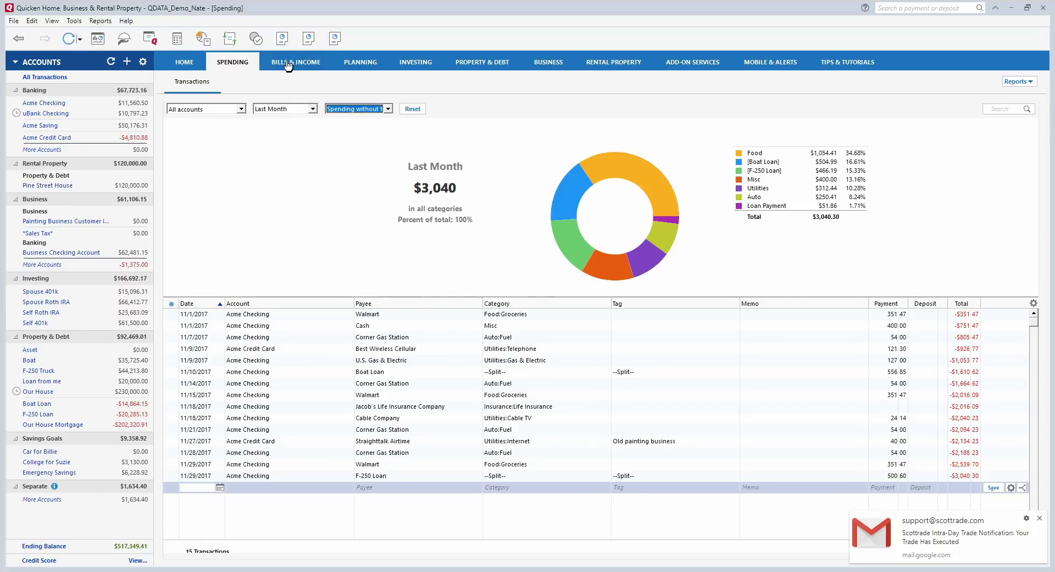
click(288, 65)
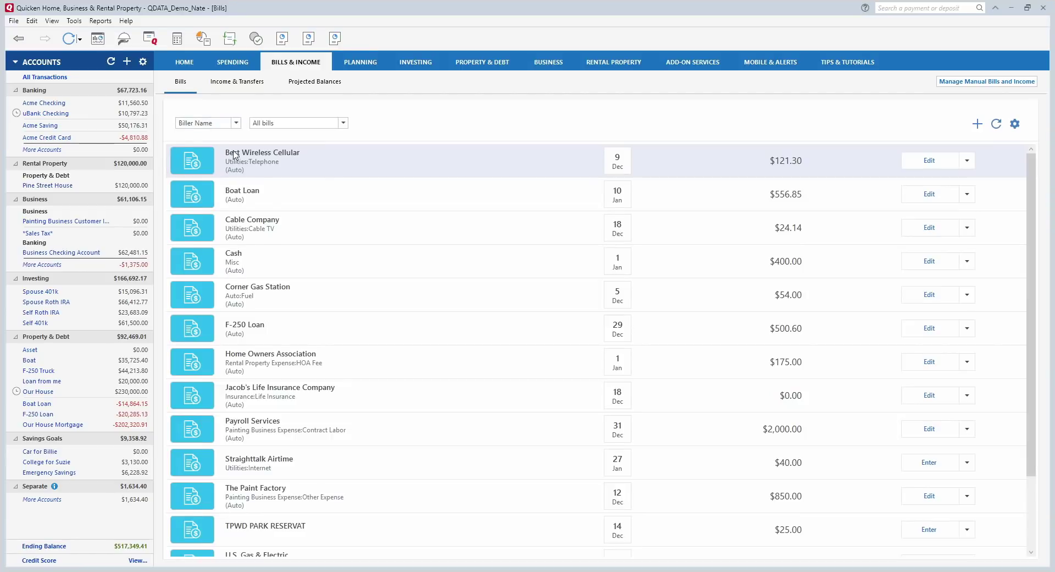
click(227, 122)
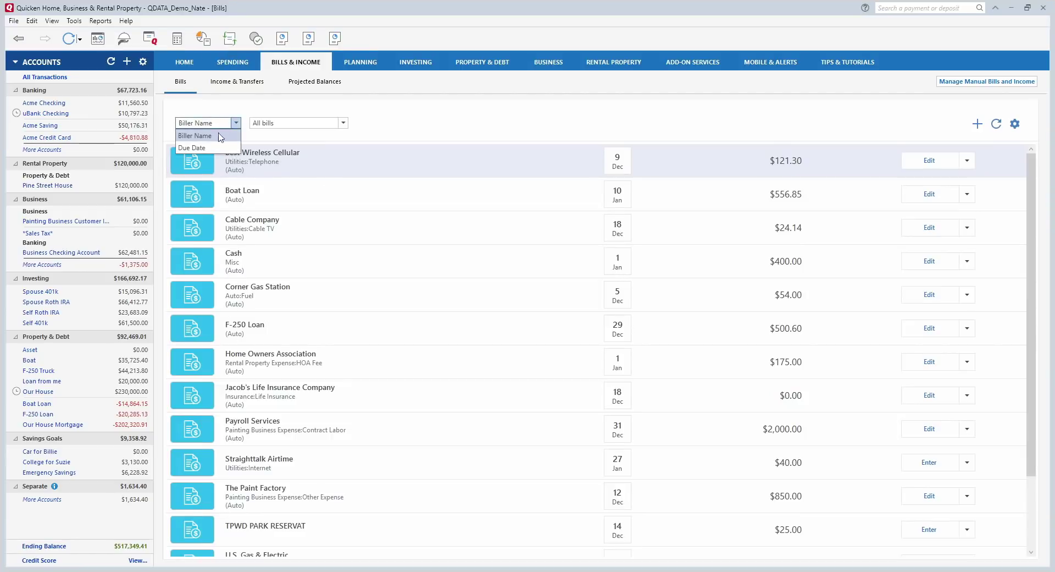
click(226, 144)
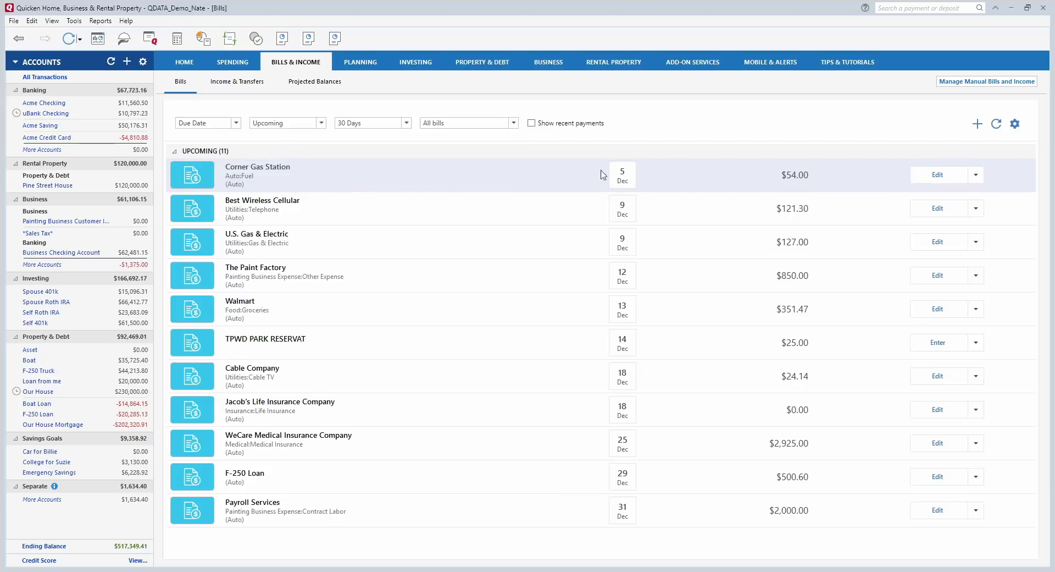
Preview the upcoming bills over 90 Days and return the period to 30 Days.
click(368, 123)
click(358, 160)
click(361, 126)
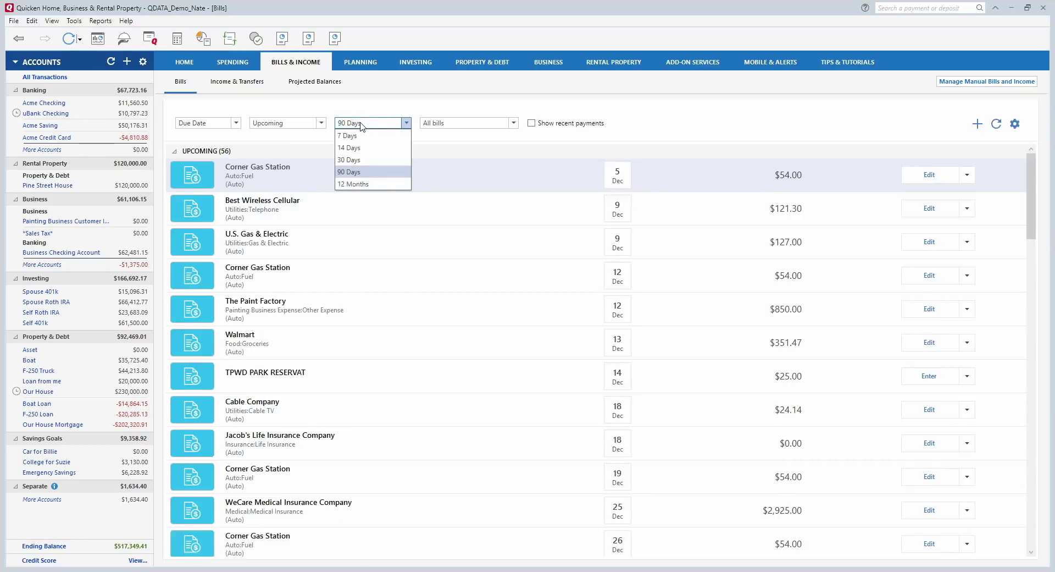
click(360, 159)
Preview the bills as a Monthly List and return them to the Upcoming view.
click(279, 124)
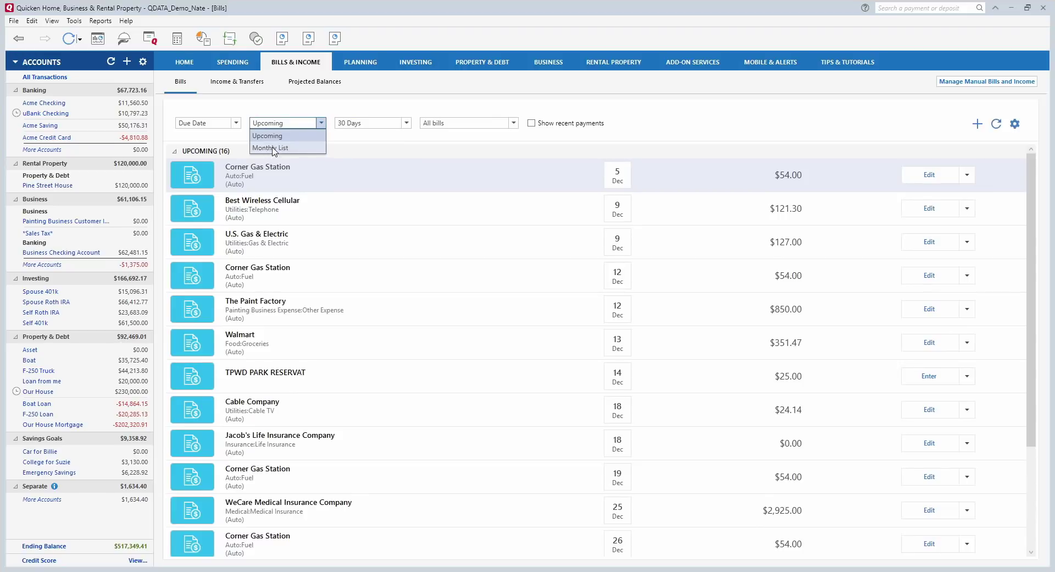
click(273, 147)
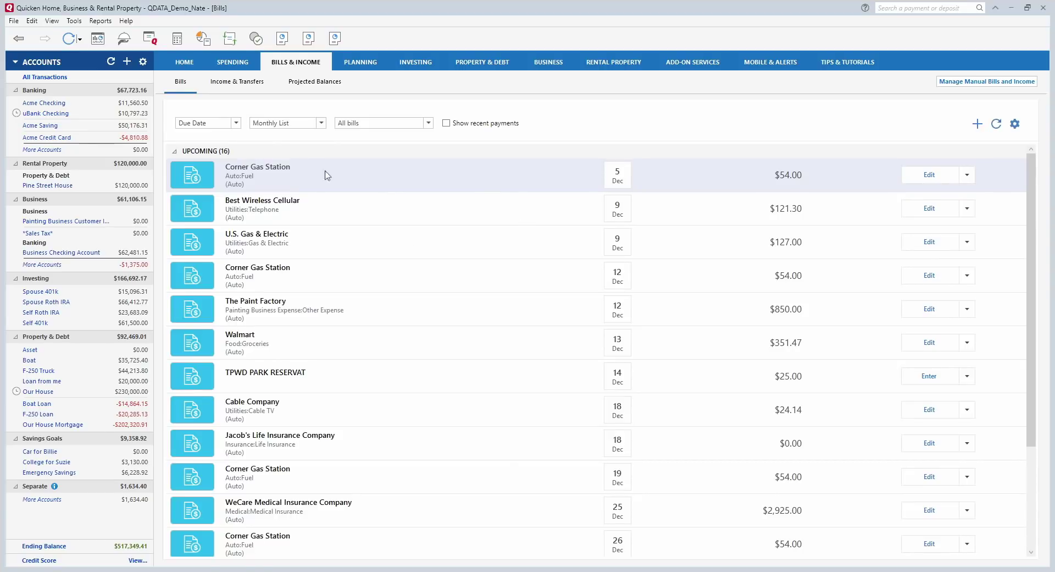
click(279, 126)
click(267, 136)
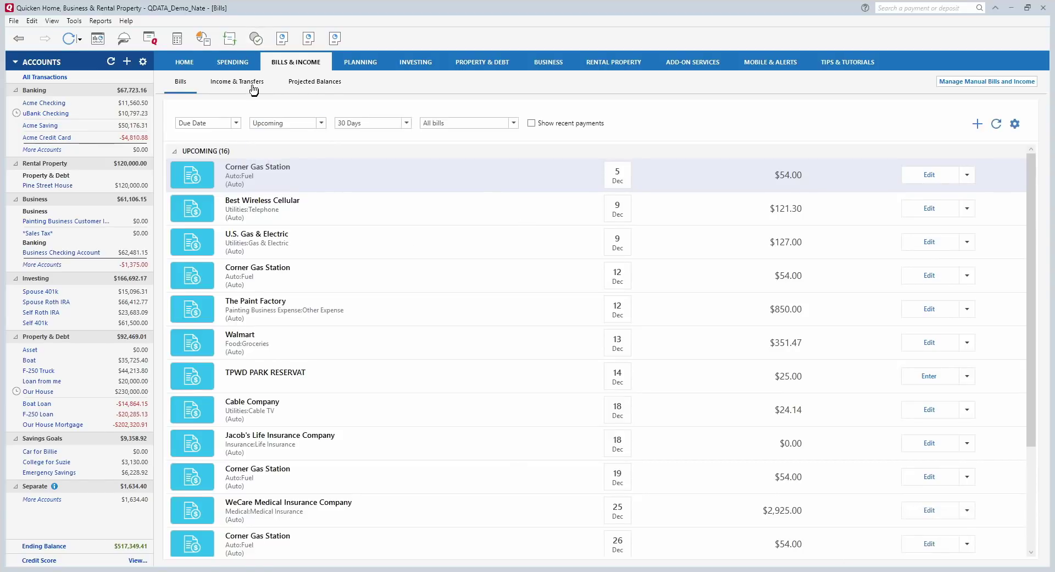
Open Income & Transfers, preview the reminders in the List and Calendar views, and return to the Stack view.
click(242, 83)
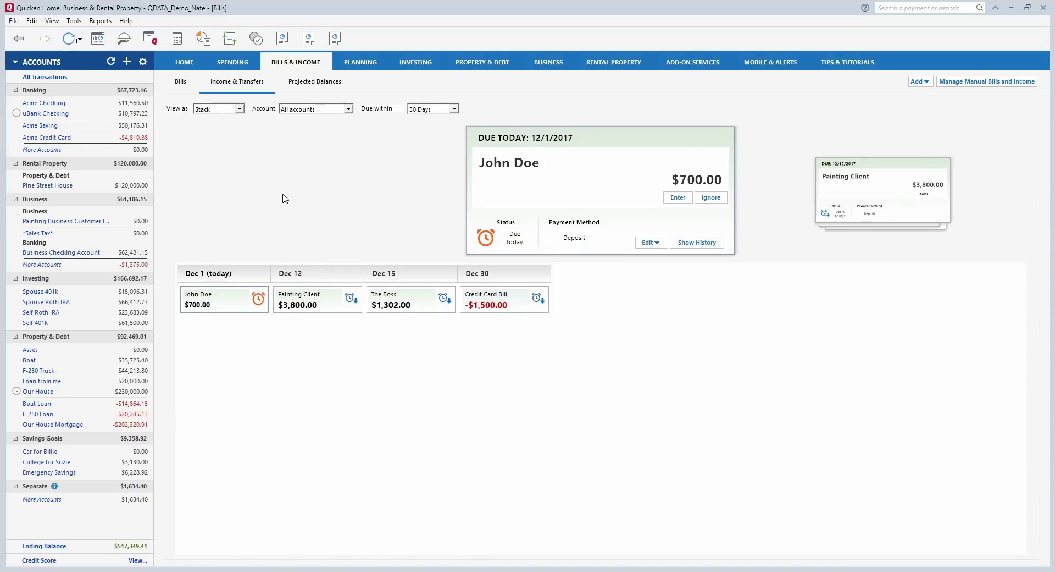
click(239, 109)
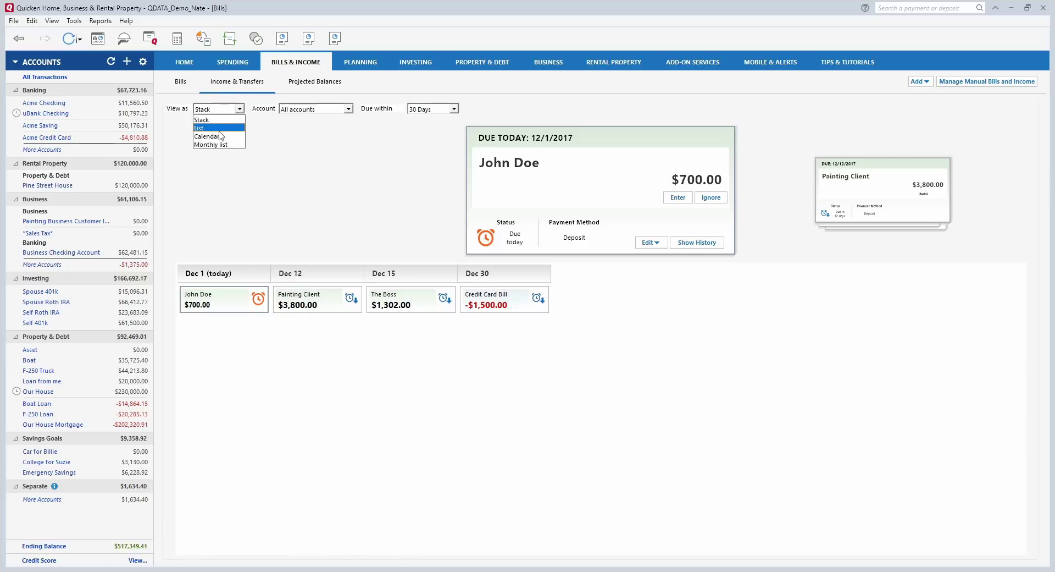
click(220, 129)
click(240, 109)
click(230, 137)
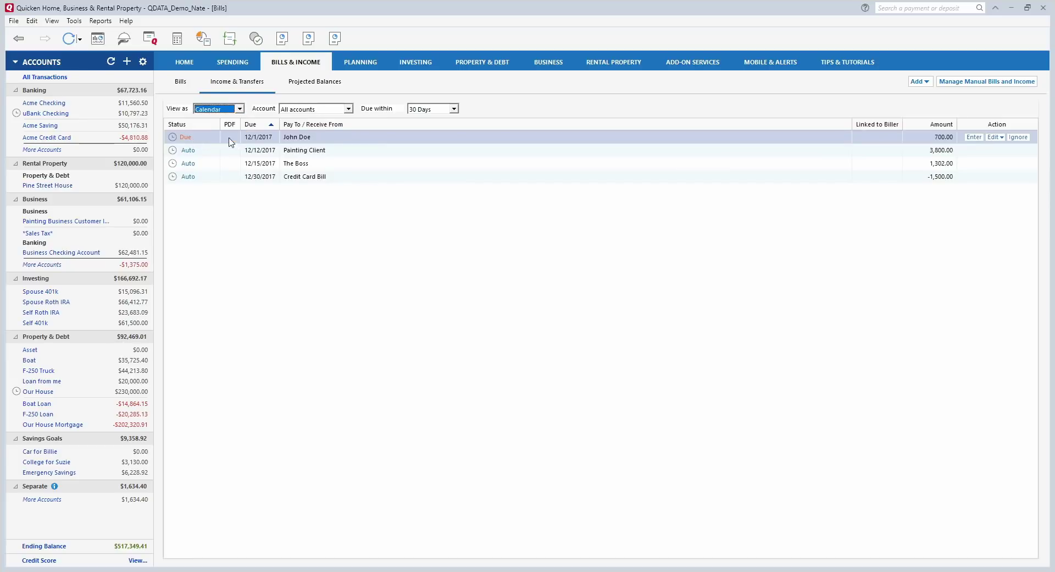
key(Down)
click(230, 109)
click(227, 120)
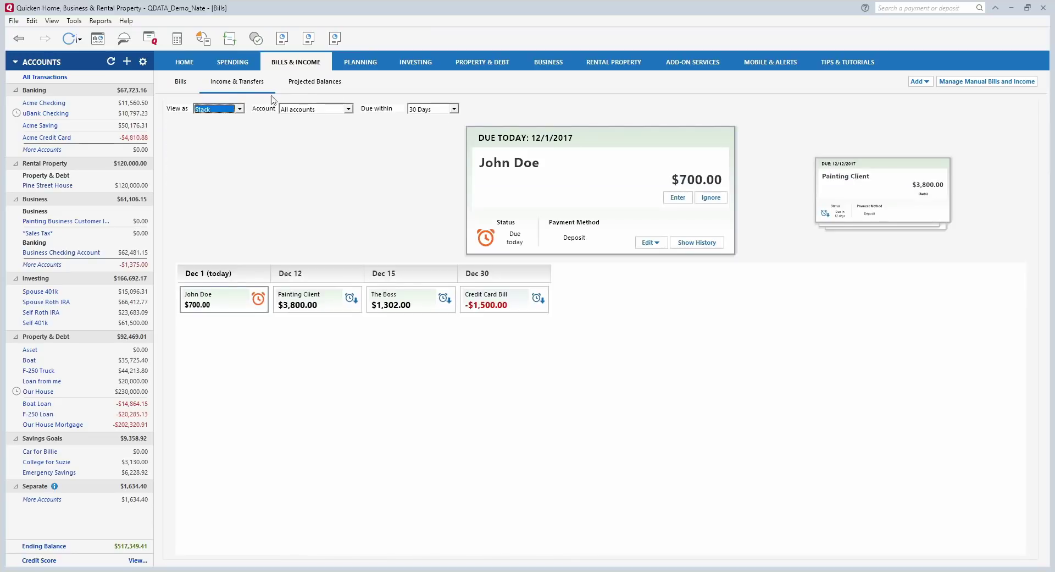
Open Projected Balances, view the projection for Acme Saving, and return to Acme Checking.
click(307, 82)
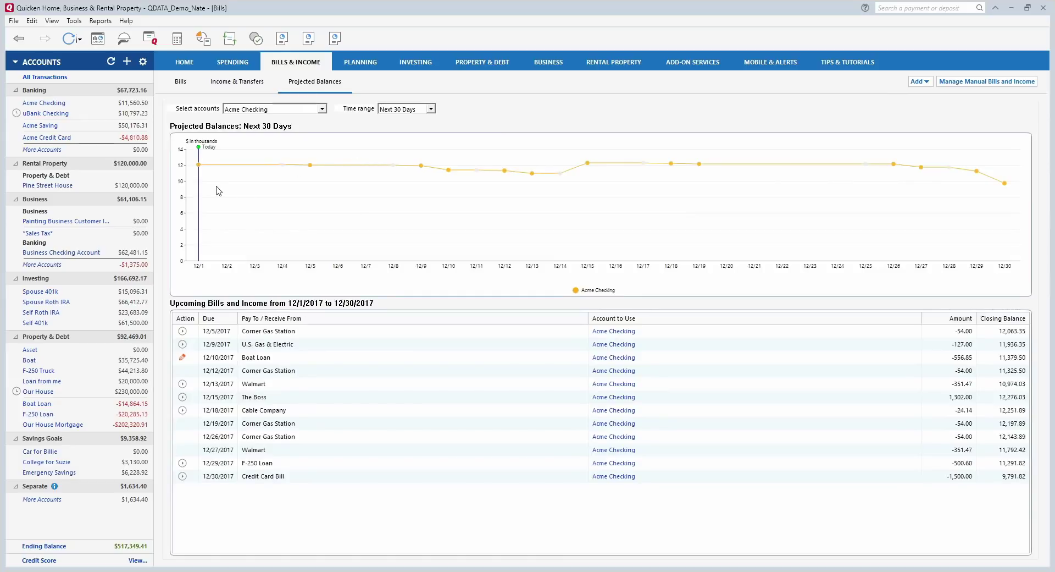
click(290, 109)
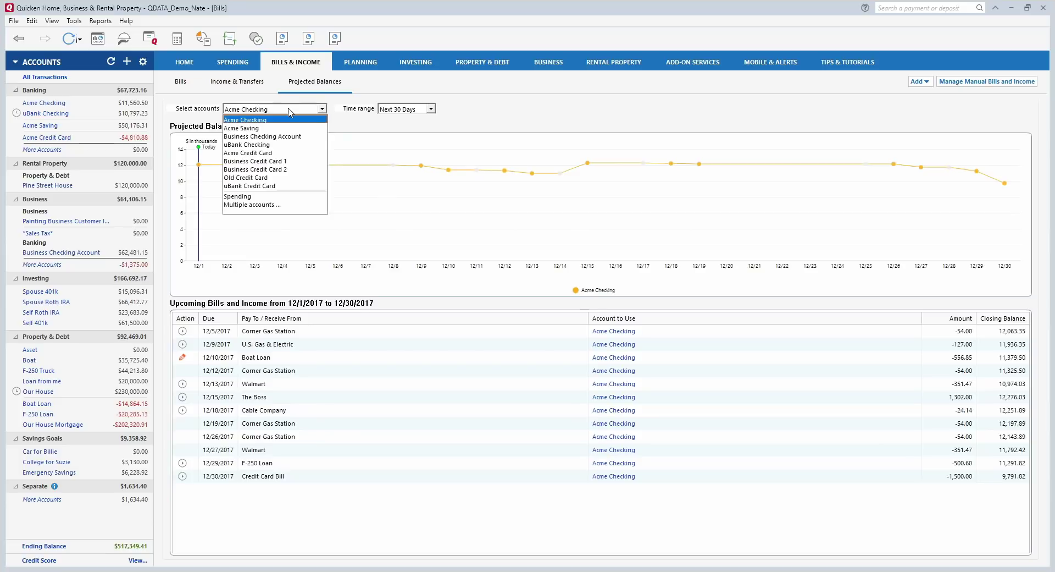
click(291, 112)
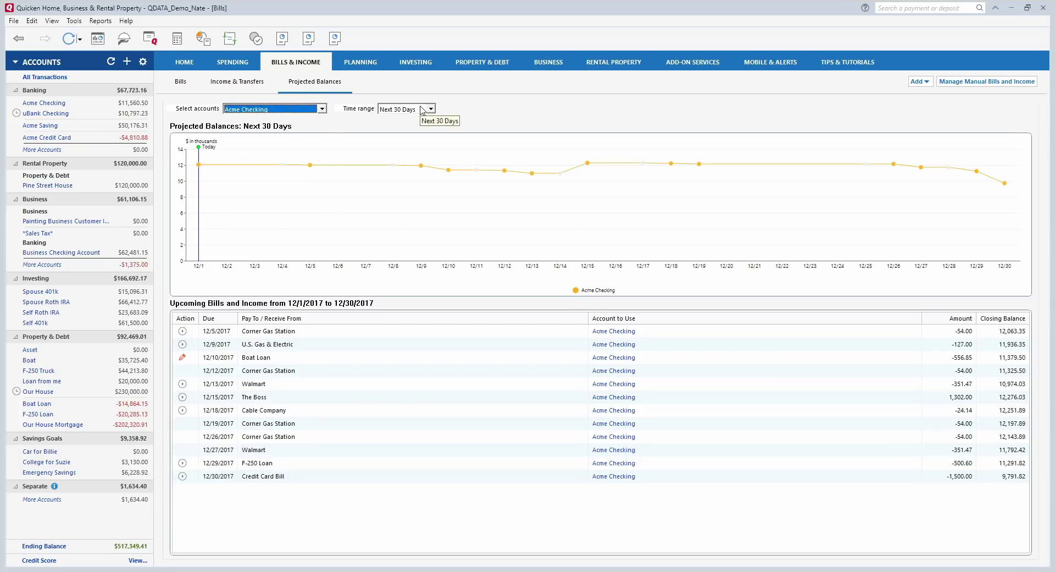
click(269, 110)
click(250, 128)
click(263, 109)
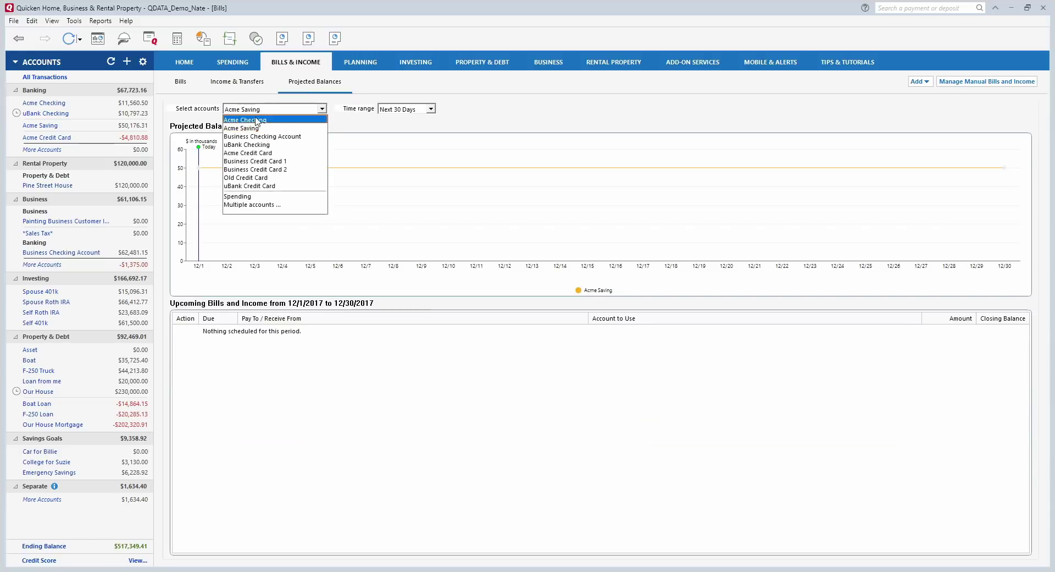
click(256, 119)
View projected balances for the Spending accounts and for all preselected multiple accounts, and return to Acme Checking.
click(283, 108)
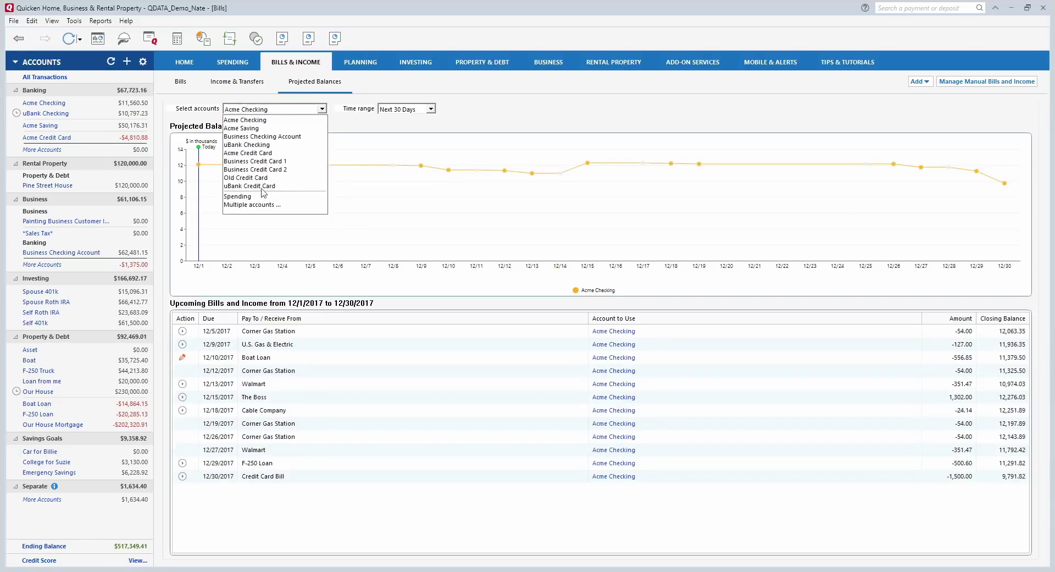
click(251, 198)
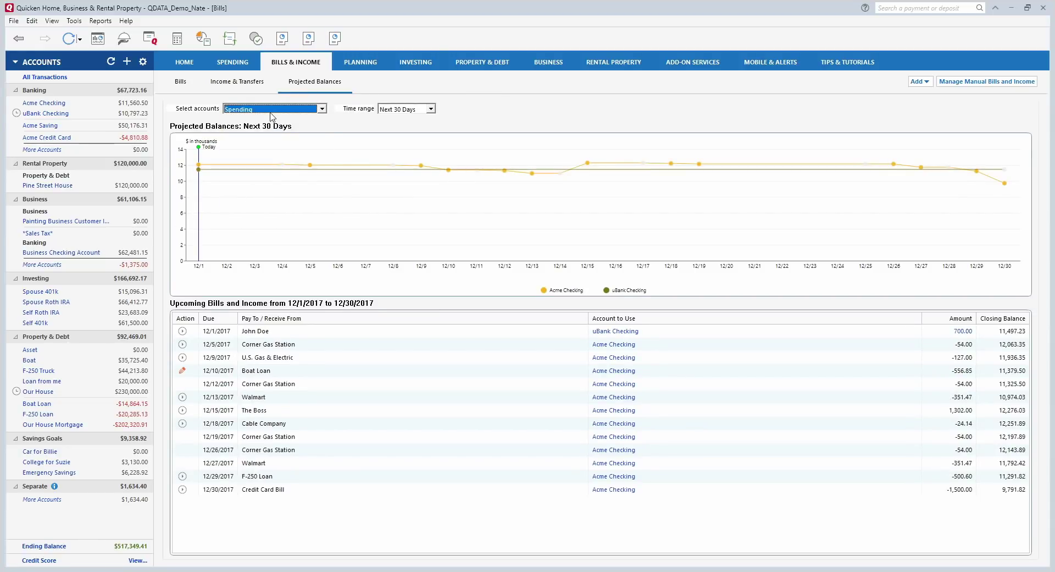
click(271, 110)
click(242, 205)
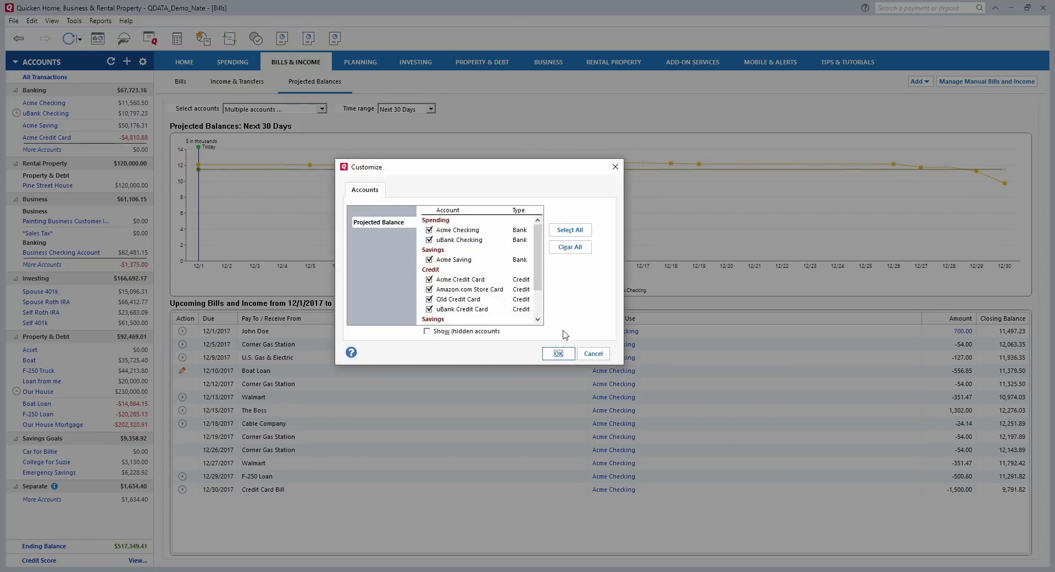
click(558, 353)
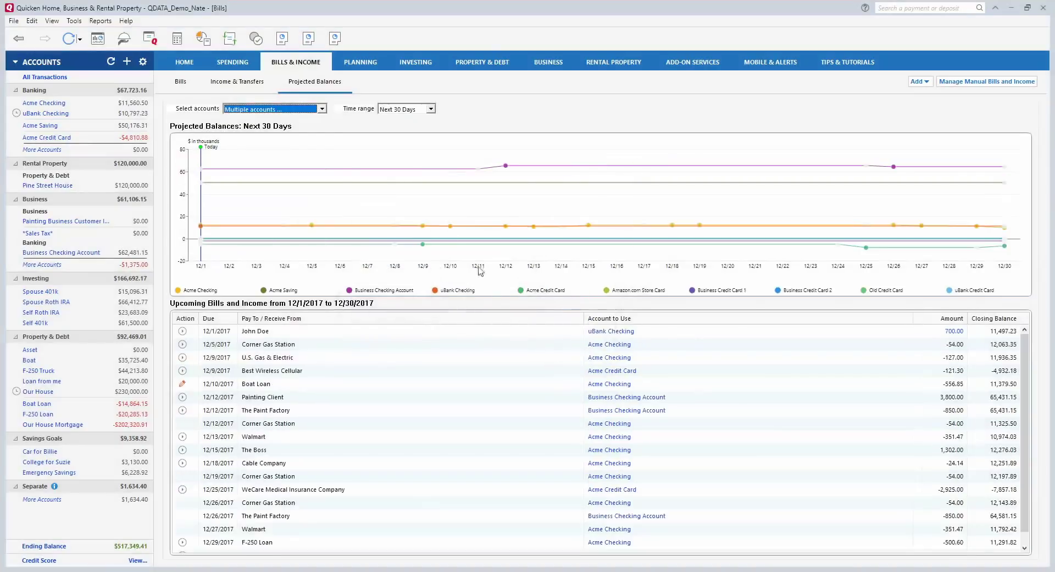
click(243, 110)
click(248, 123)
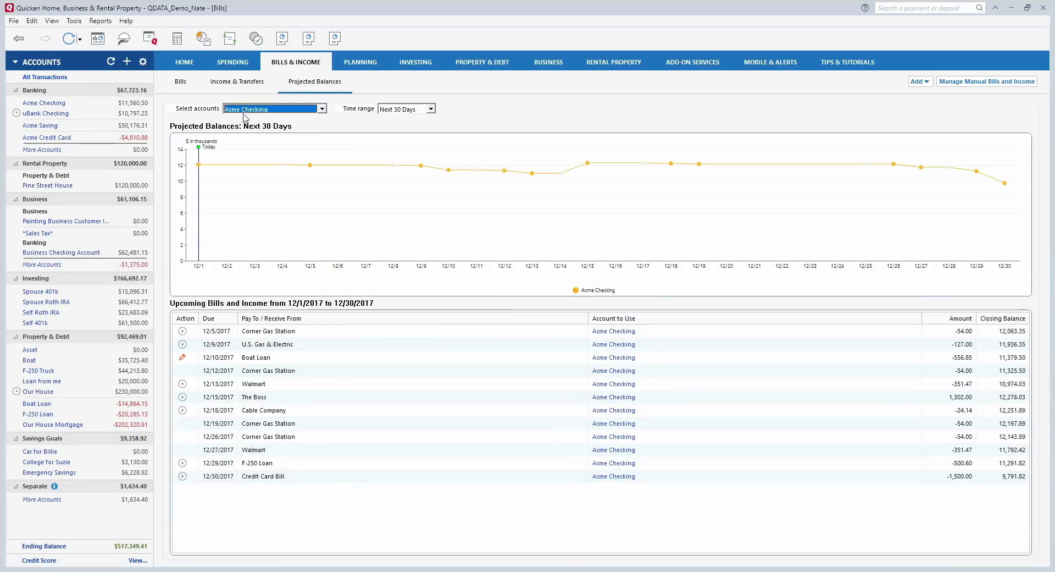
View the Acme Checking projection for the Next 7 Days and return the time range to Next 30 Days.
click(427, 109)
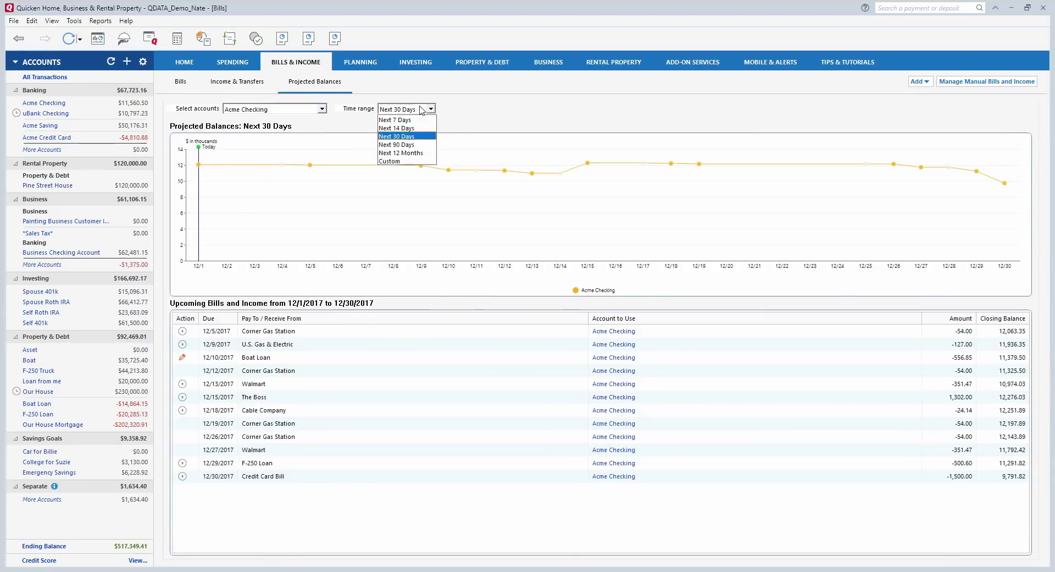
click(402, 121)
click(404, 109)
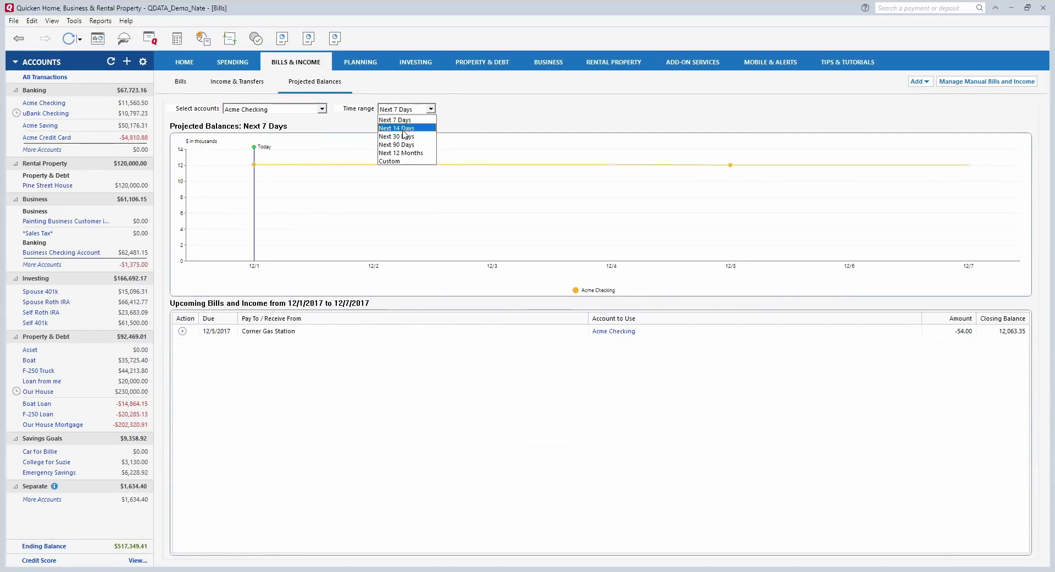
click(401, 137)
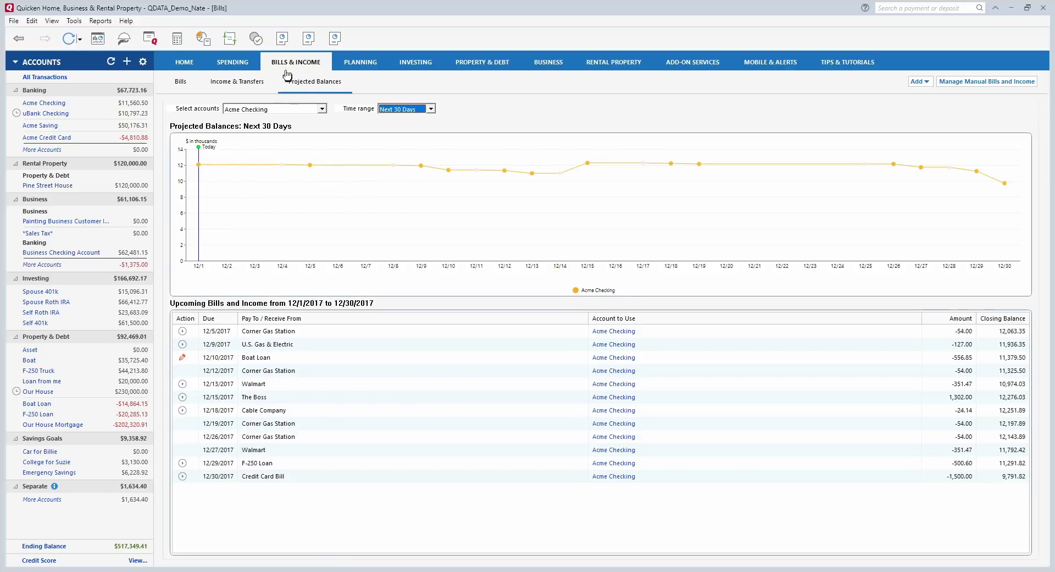
Open the Planning section's budget and change it from Graph view to Annual view.
click(352, 68)
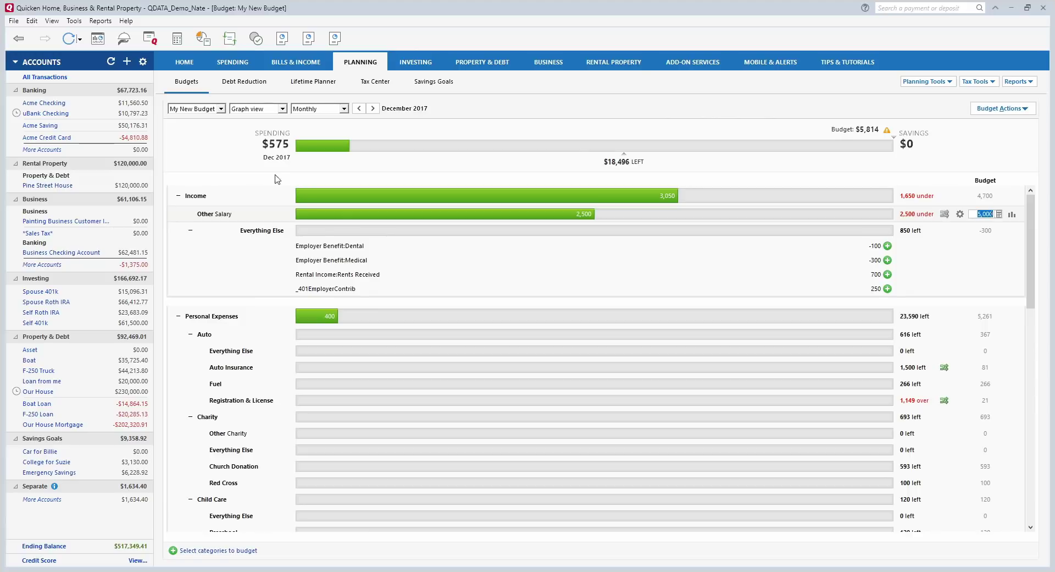
click(255, 109)
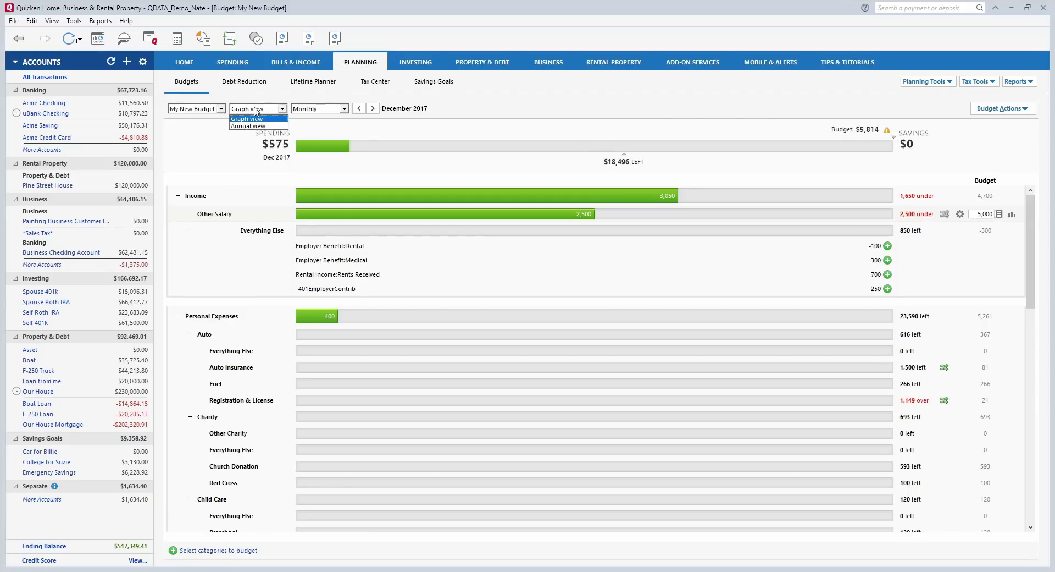
click(261, 127)
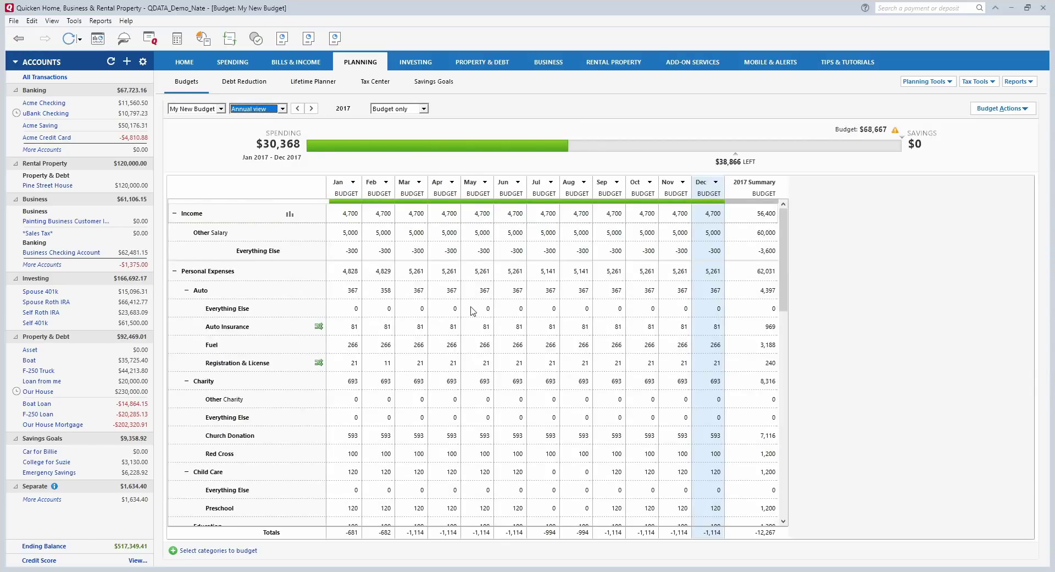
Test alternative debt reduction options with a $4,127 monthly payment and a one-time payment of about $33,000, leaving the plan itself unchanged.
click(250, 82)
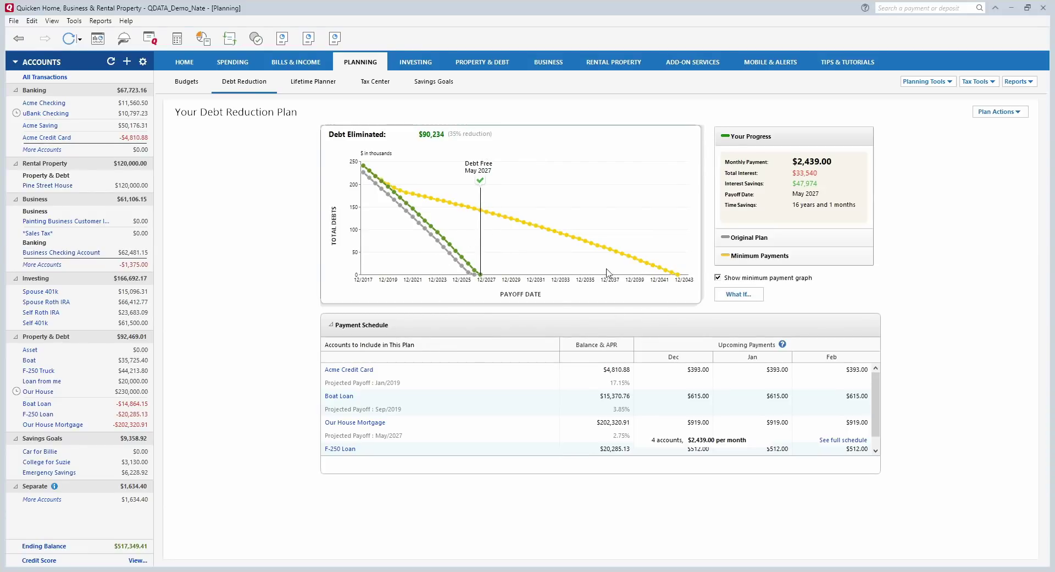
click(737, 294)
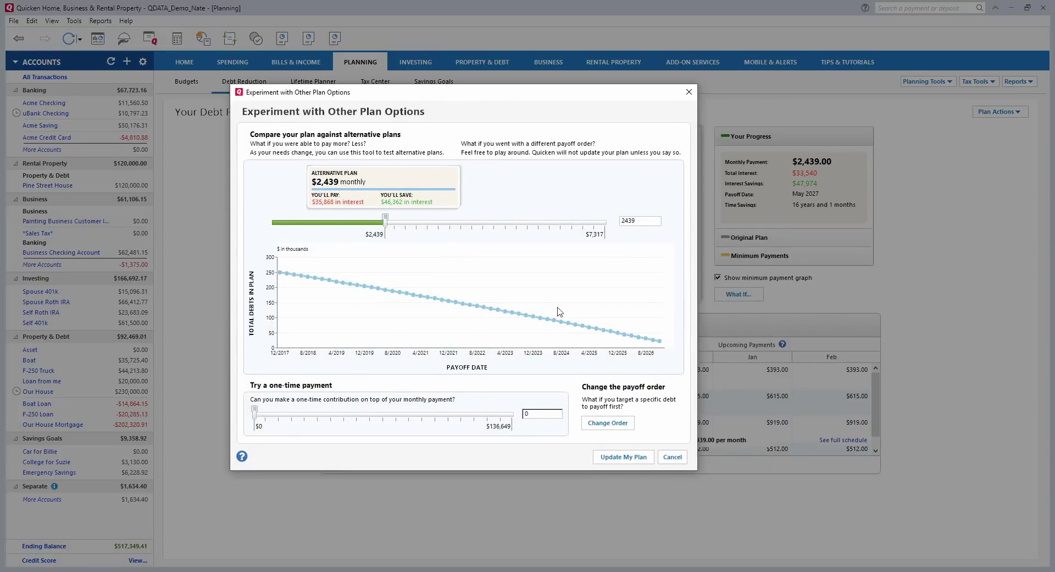
drag(383, 227, 460, 230)
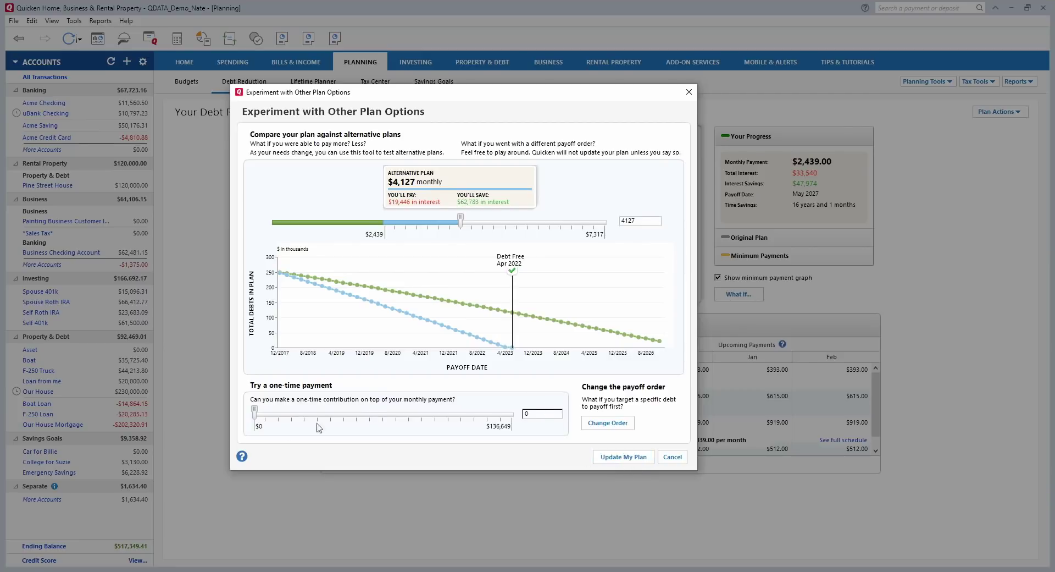
drag(254, 410, 317, 406)
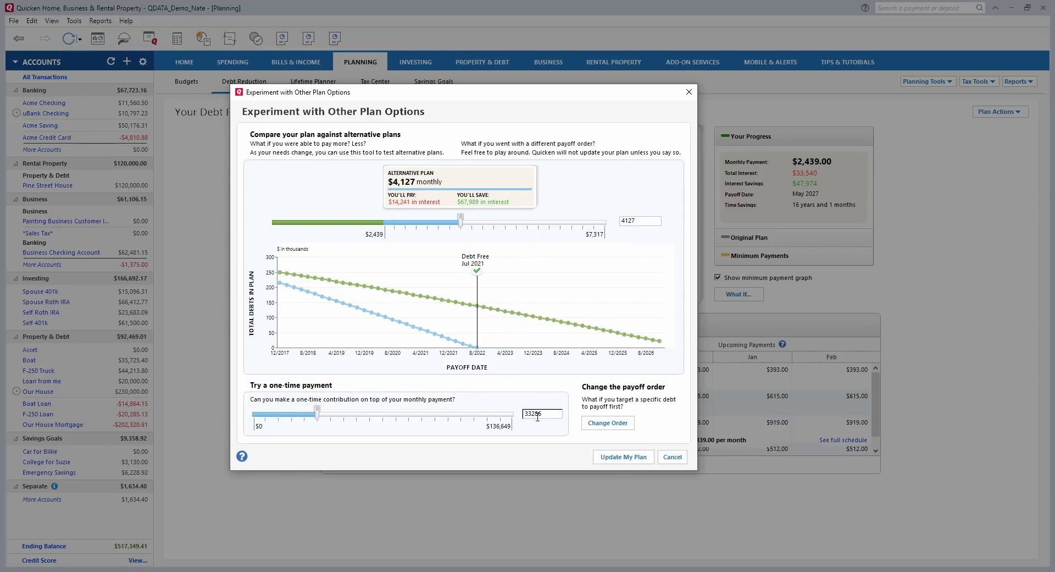
click(682, 460)
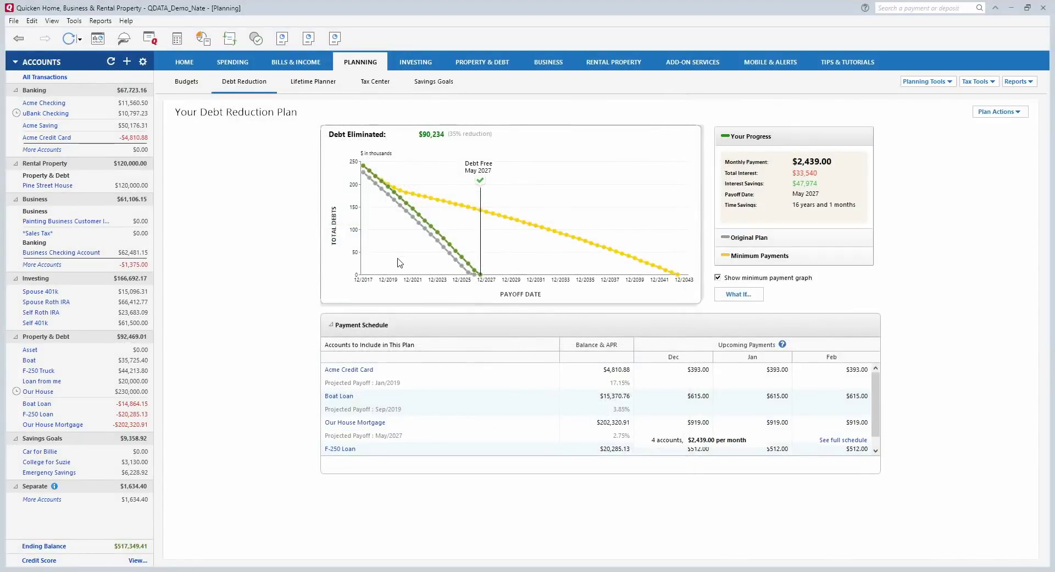
Open the Lifetime Planner, explore its retirement What If tool with the salary assumptions, and close it without saving.
click(302, 81)
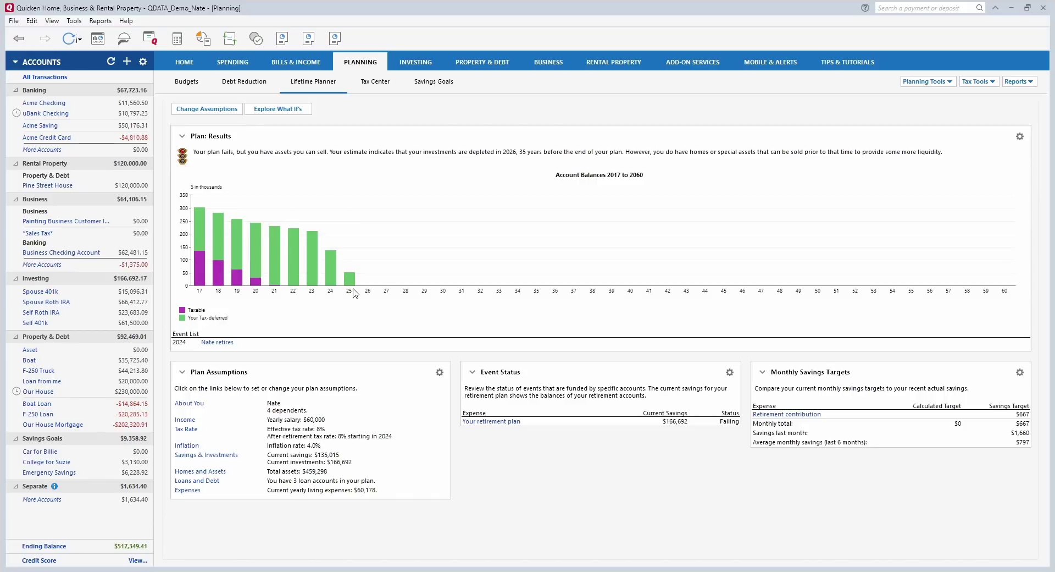
click(288, 108)
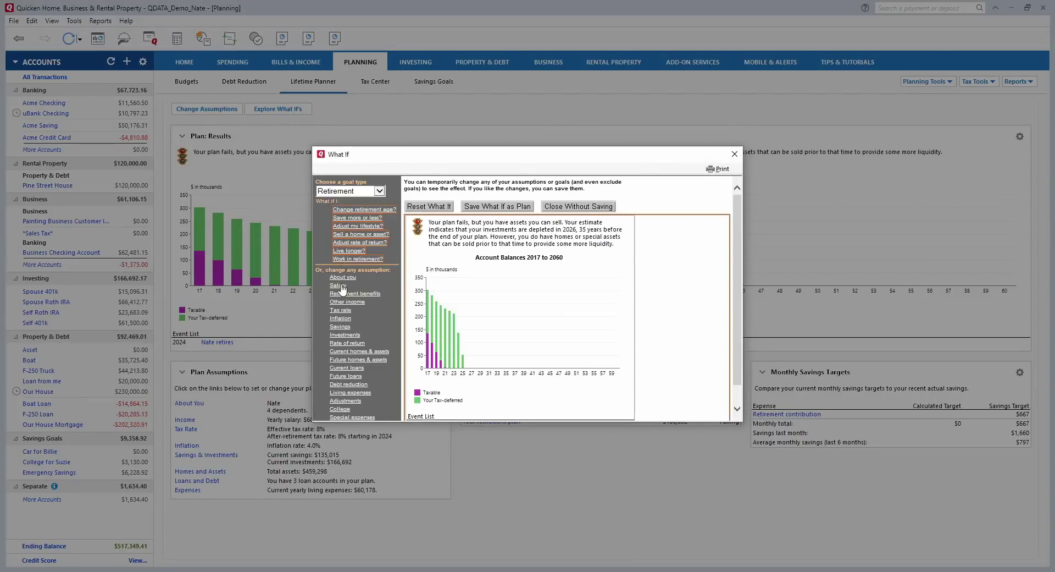
click(339, 285)
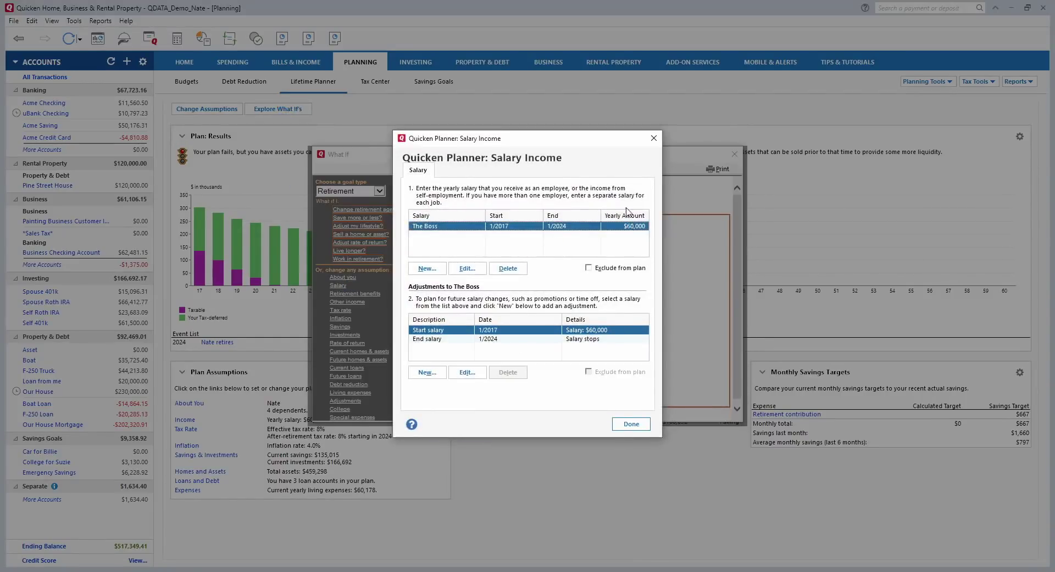
key(Return)
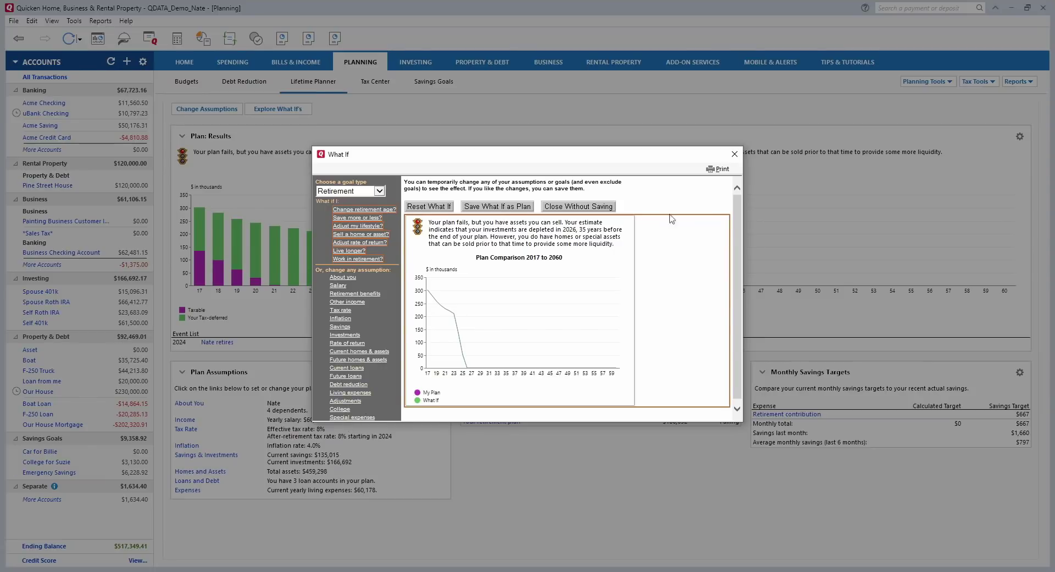
click(734, 154)
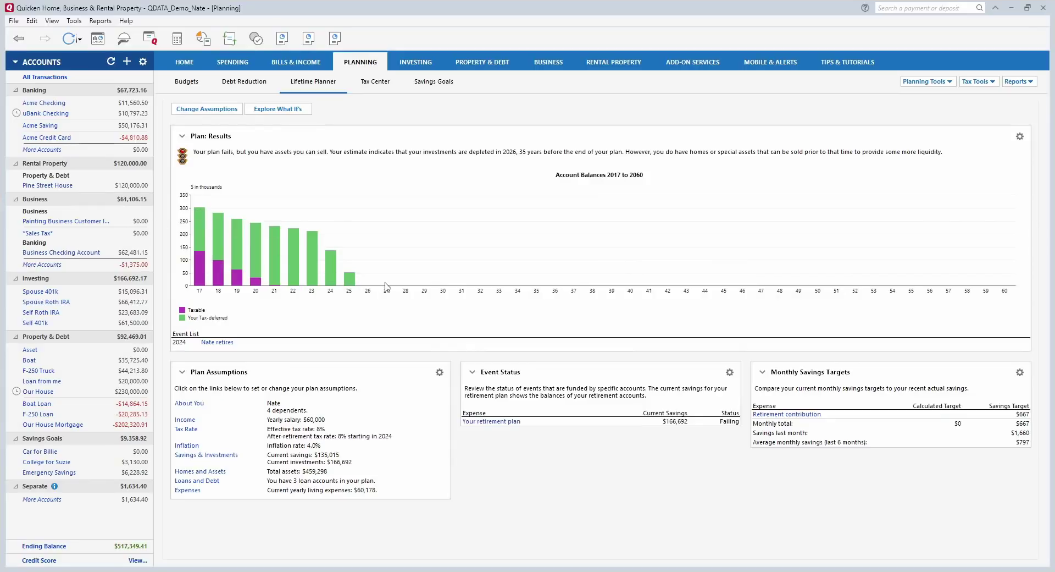
View the Tax Center and its Tax Planner summary, and open the Savings Goals.
click(371, 84)
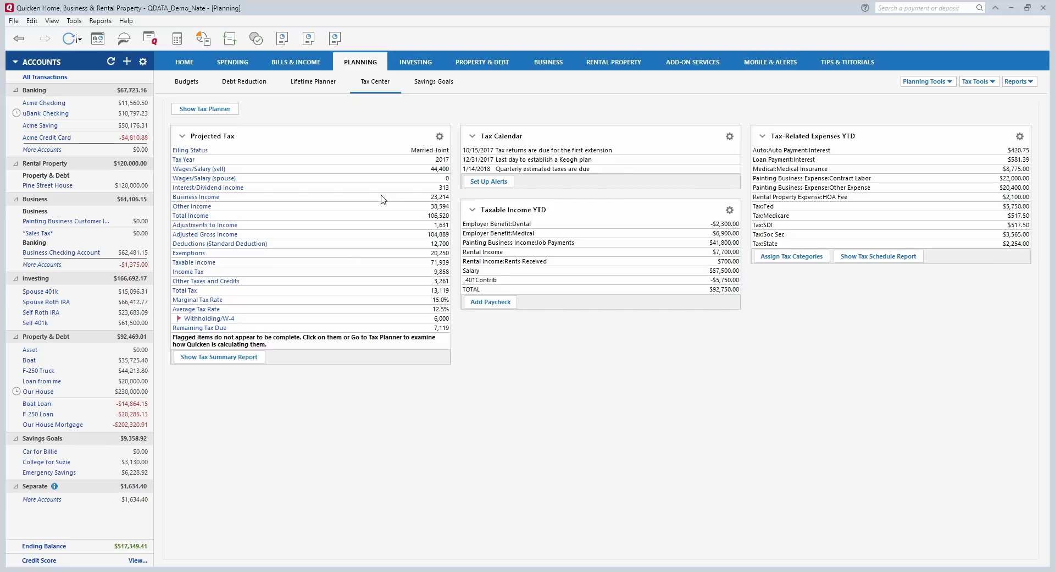
click(206, 108)
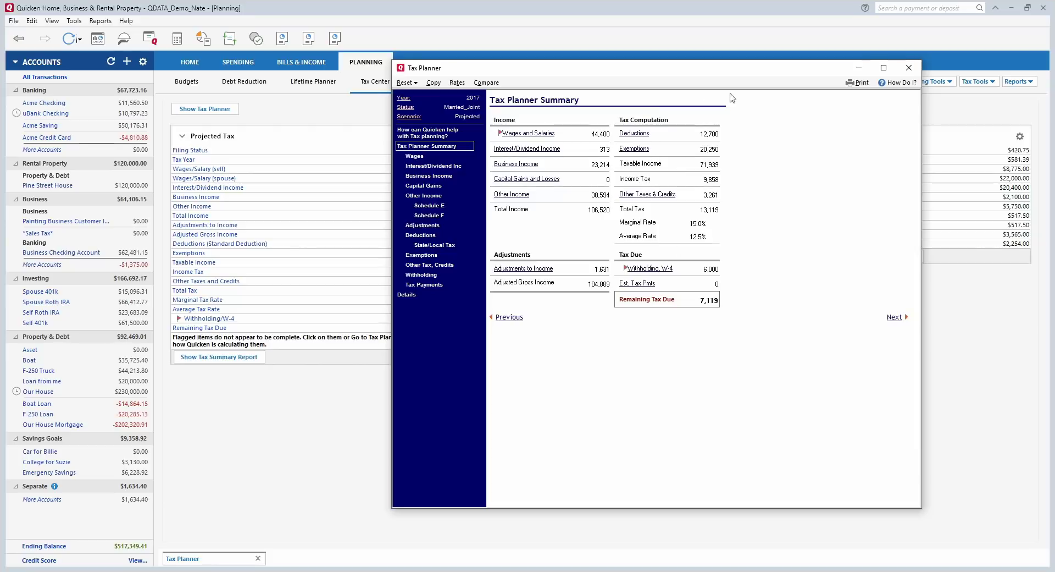
click(910, 69)
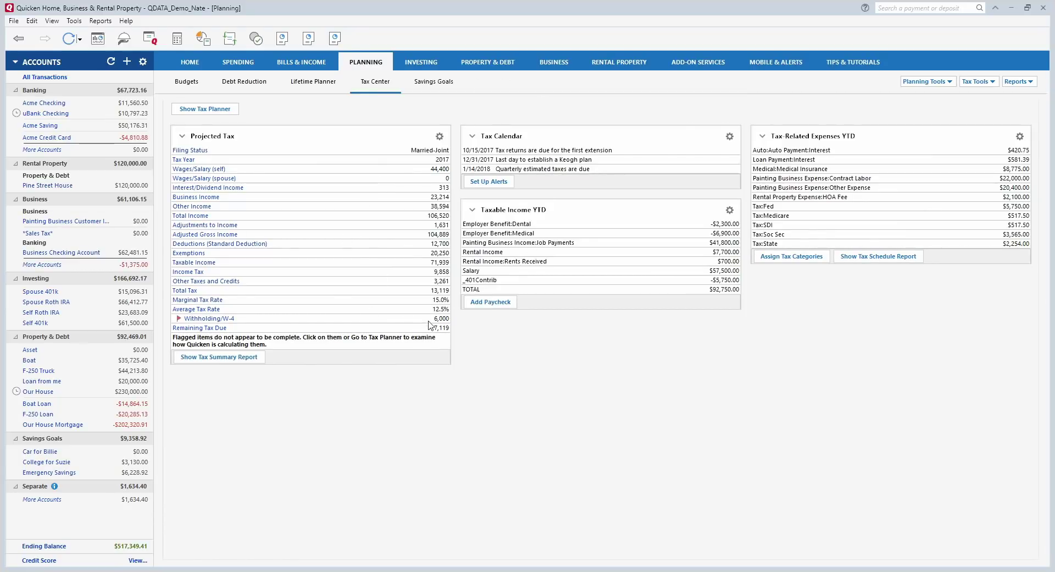
click(441, 83)
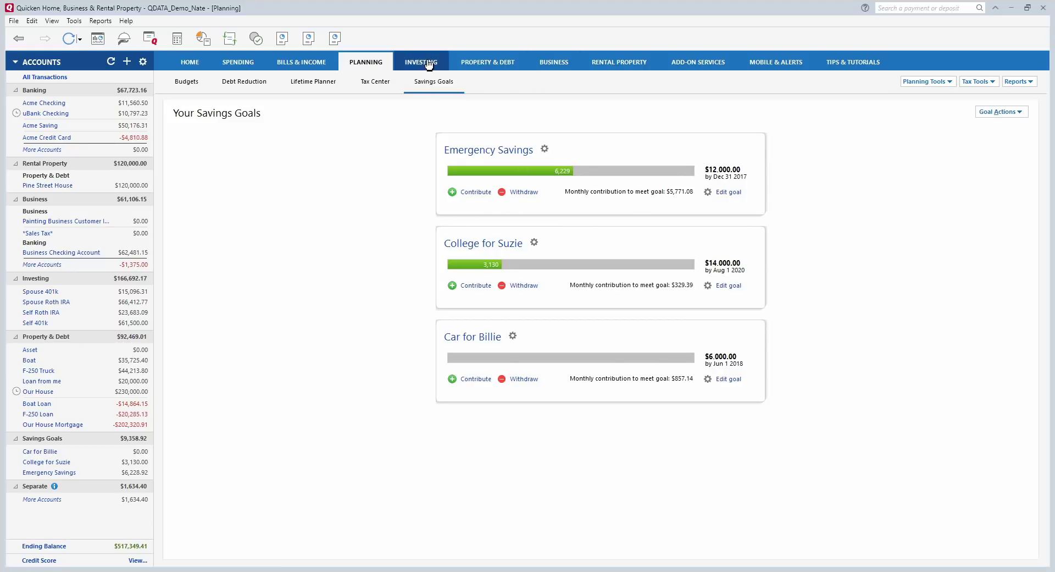
Open Property & Debt and inspect the monthly net worth points on the assets and liabilities chart.
click(489, 64)
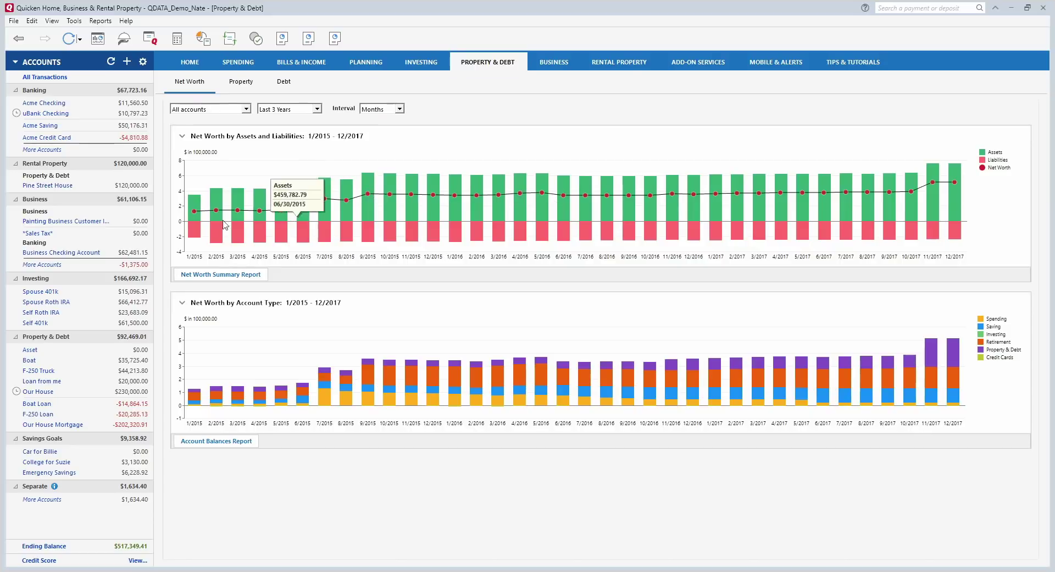
mouse_move(194, 213)
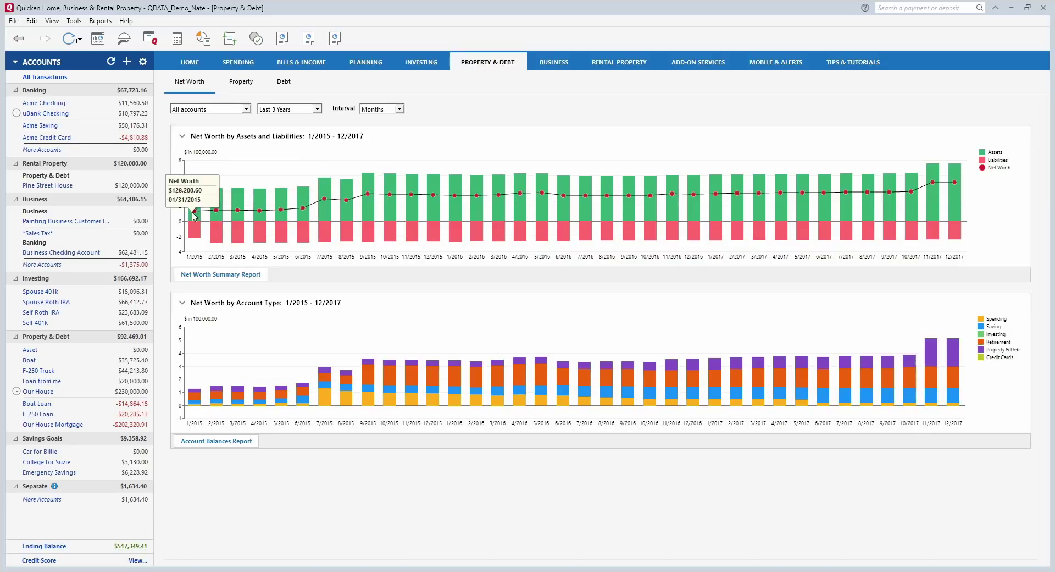
mouse_move(352, 201)
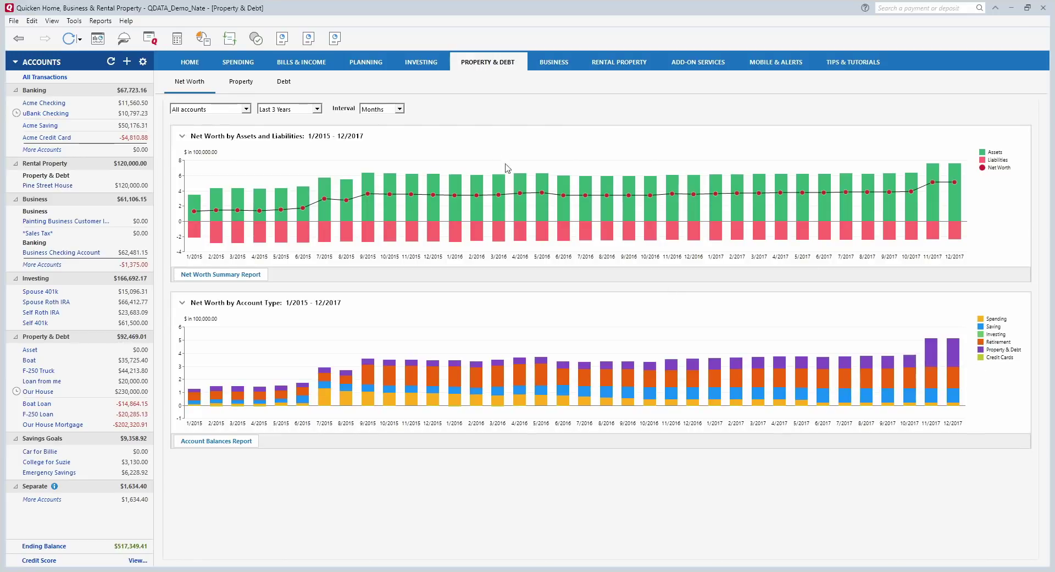
Review the Property asset accounts, including the Boat's value and loan bars, and open the Debt view.
click(241, 83)
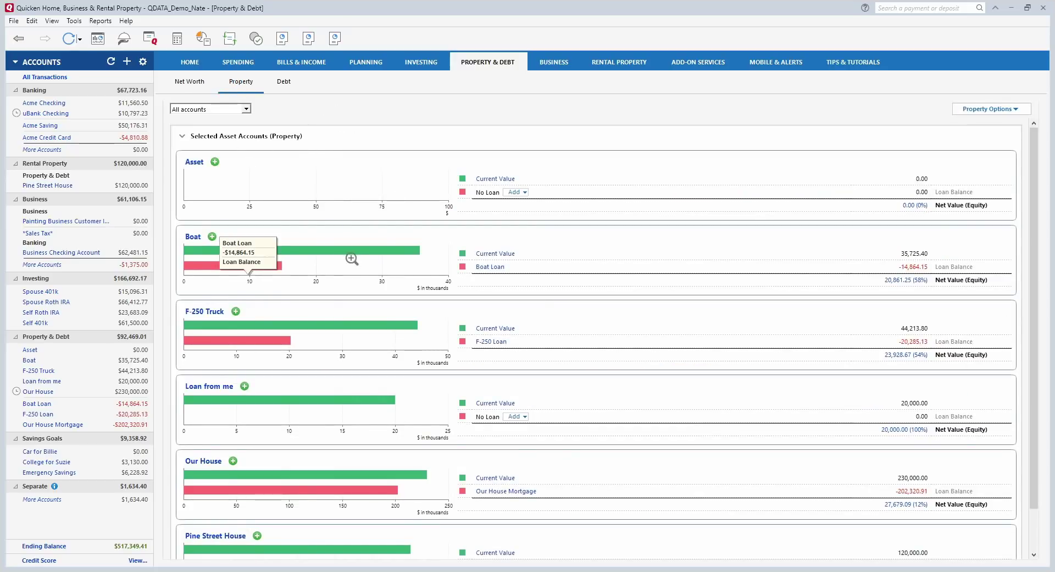
mouse_move(212, 253)
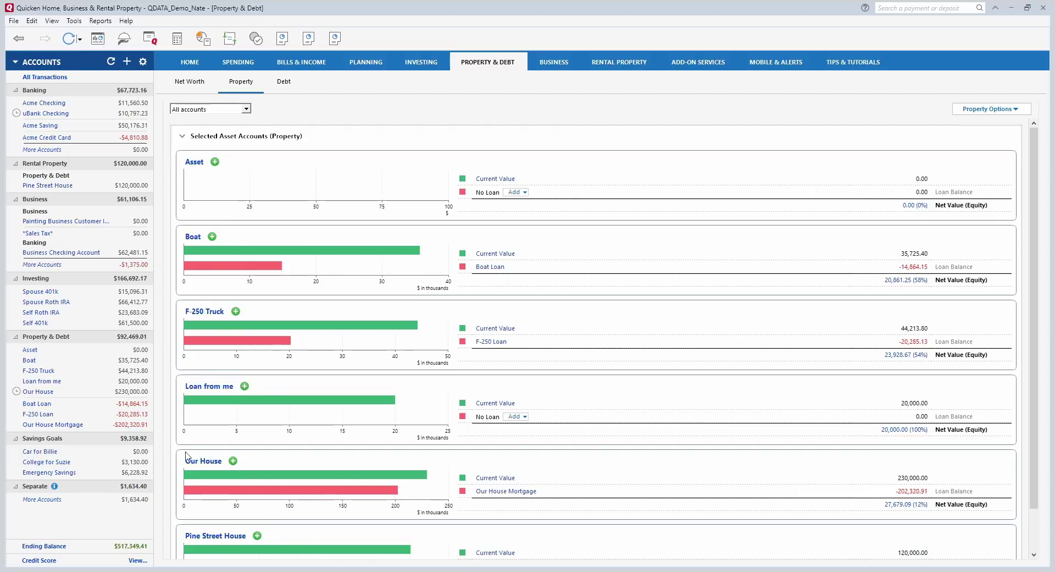
scroll(189, 462, down, 1)
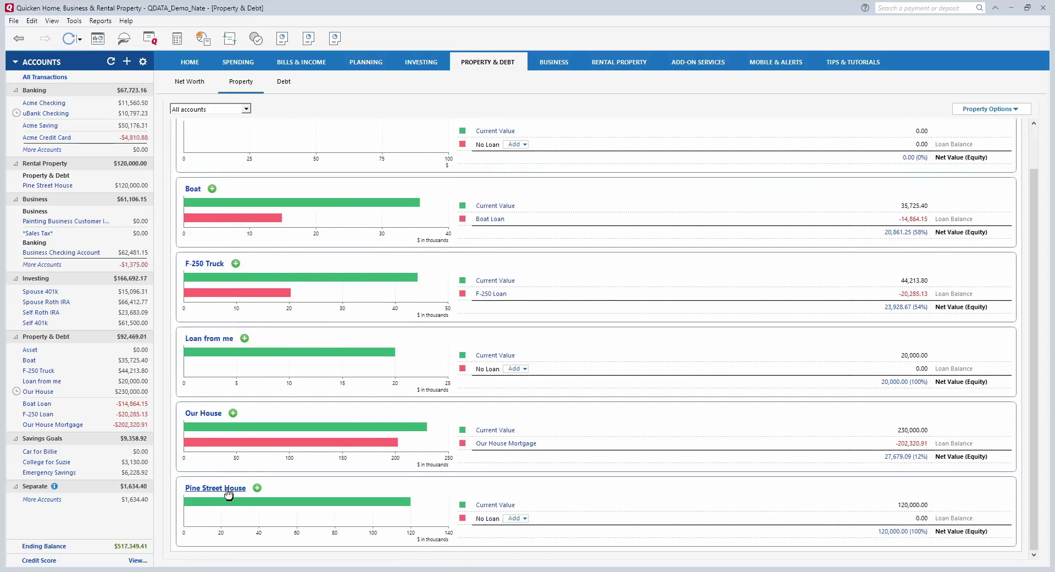
scroll(315, 246, up, 1)
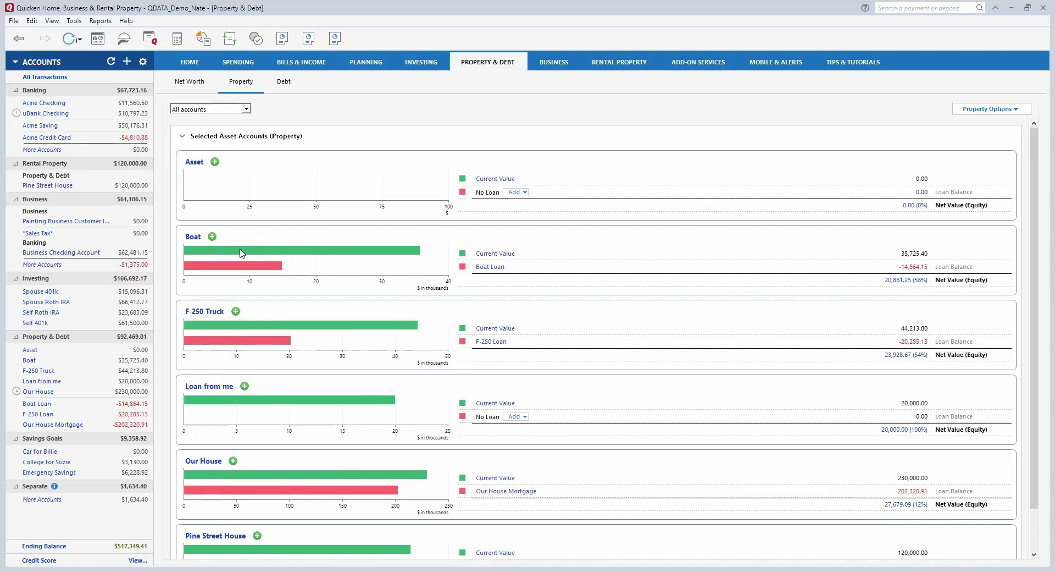
mouse_move(245, 251)
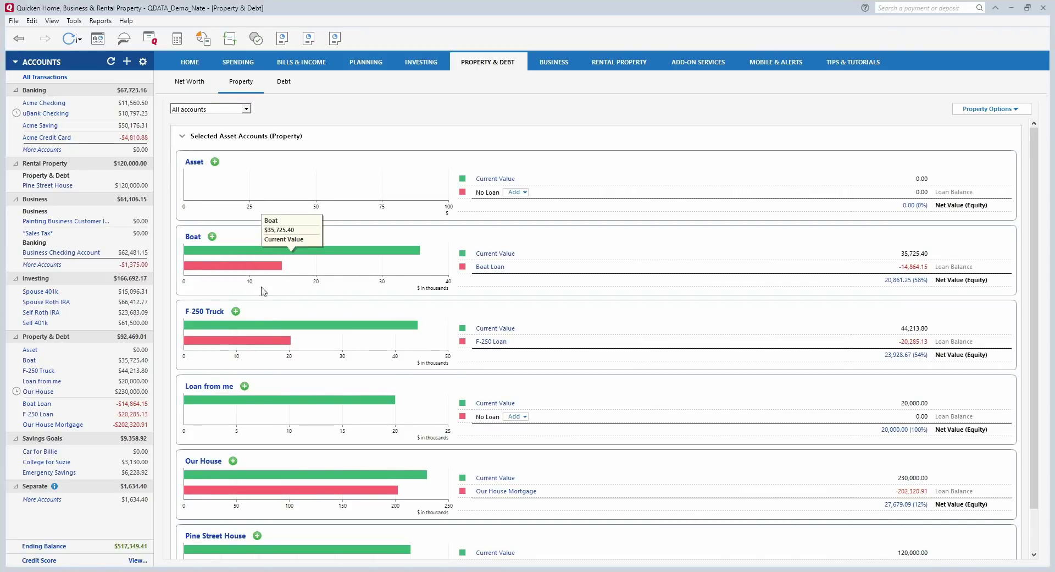
mouse_move(263, 269)
click(285, 83)
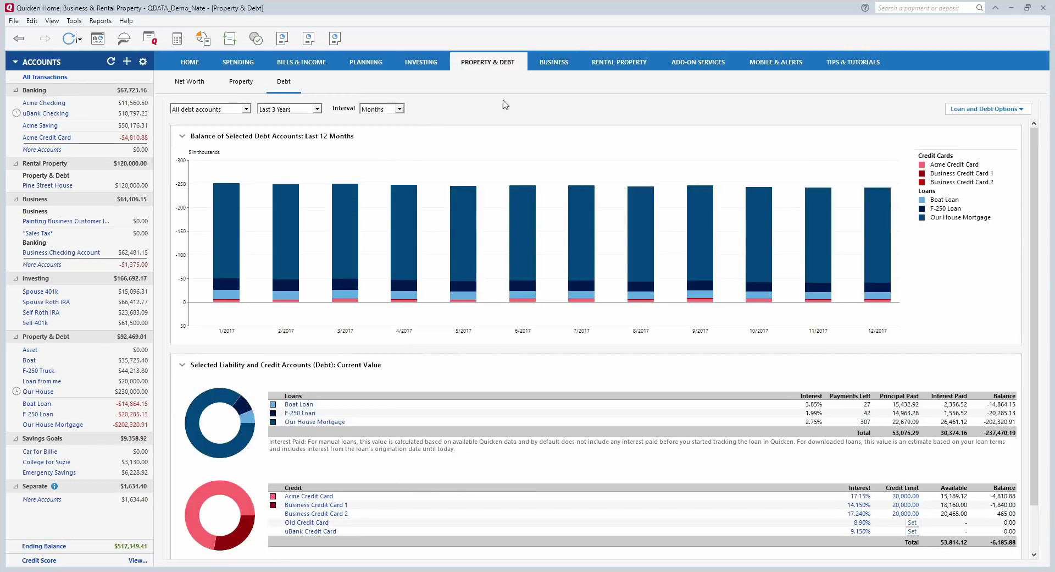
Open the Investing section and view the Portfolio and Portfolio X-Ray pages.
click(421, 64)
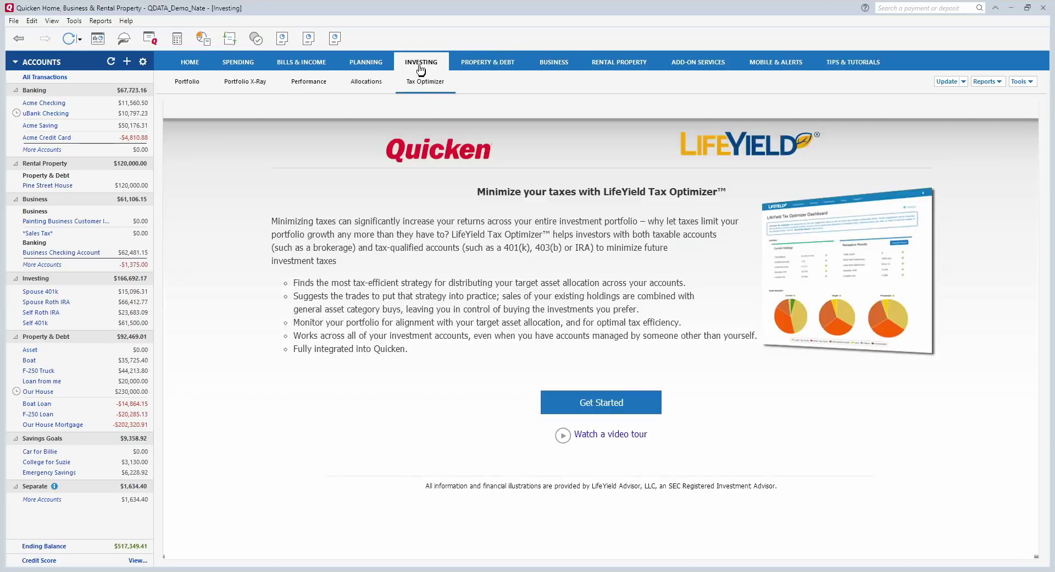
click(192, 86)
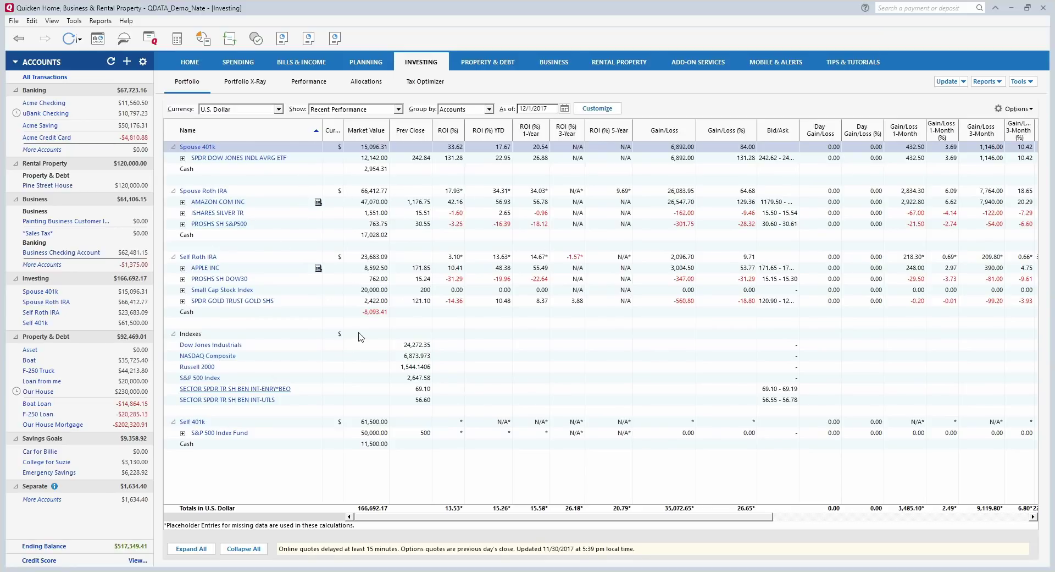
click(254, 85)
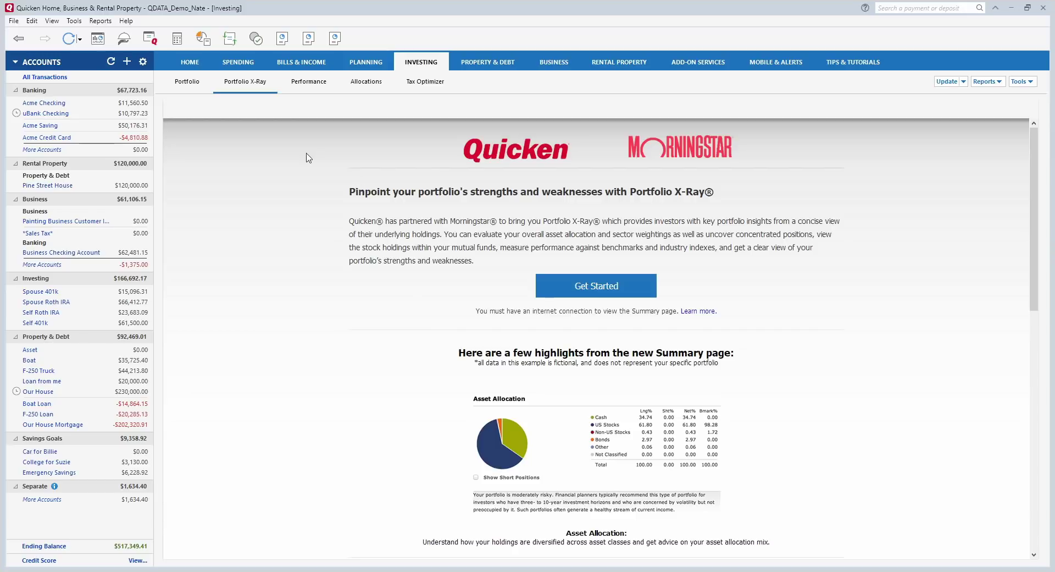
Review the investment Performance charts and the average annual return table.
click(315, 83)
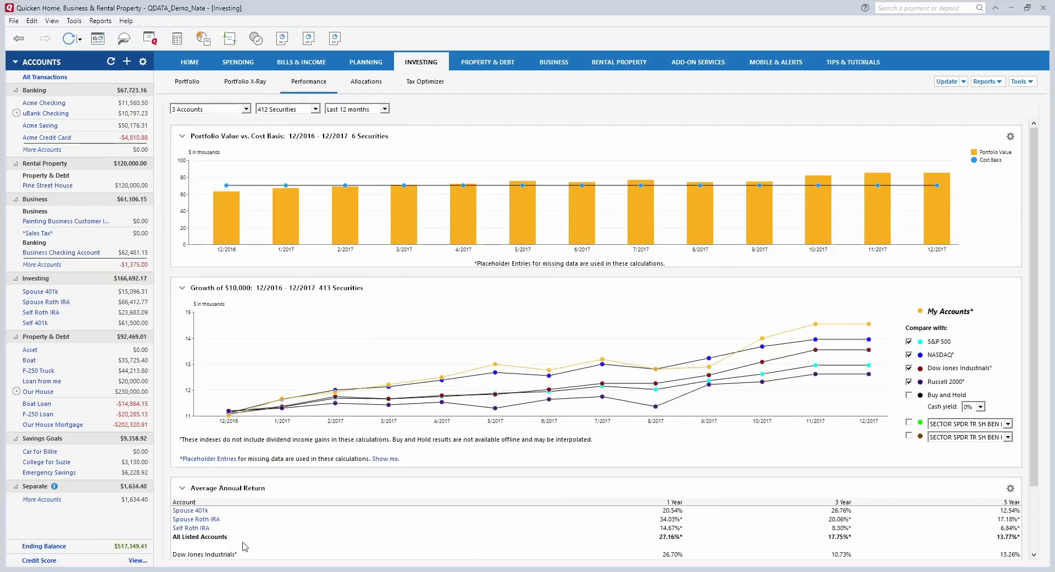
scroll(653, 521, down, 2)
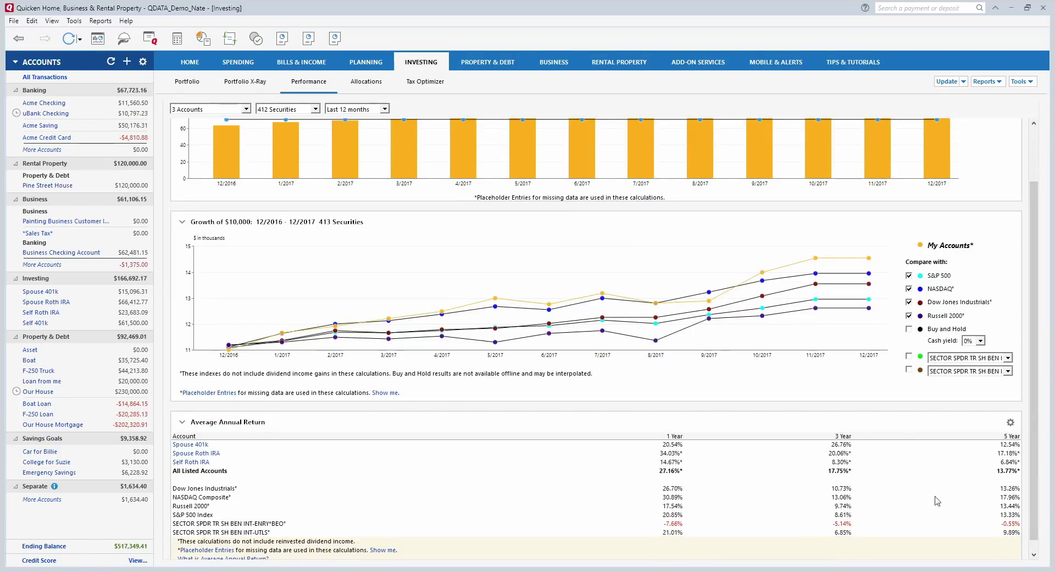
scroll(875, 504, up, 2)
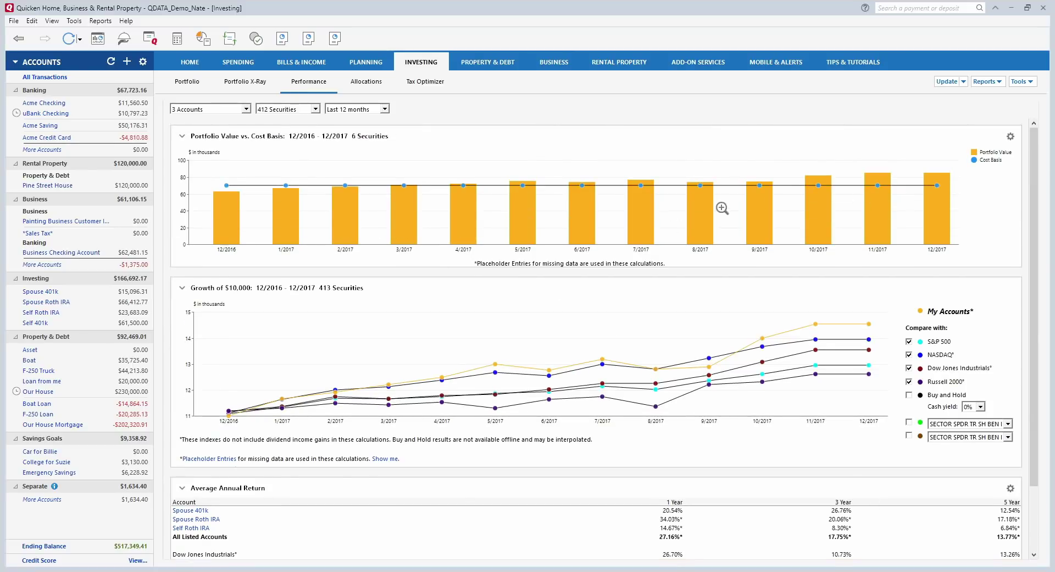
View the investment Allocations page and open the Tax Optimizer page.
click(365, 83)
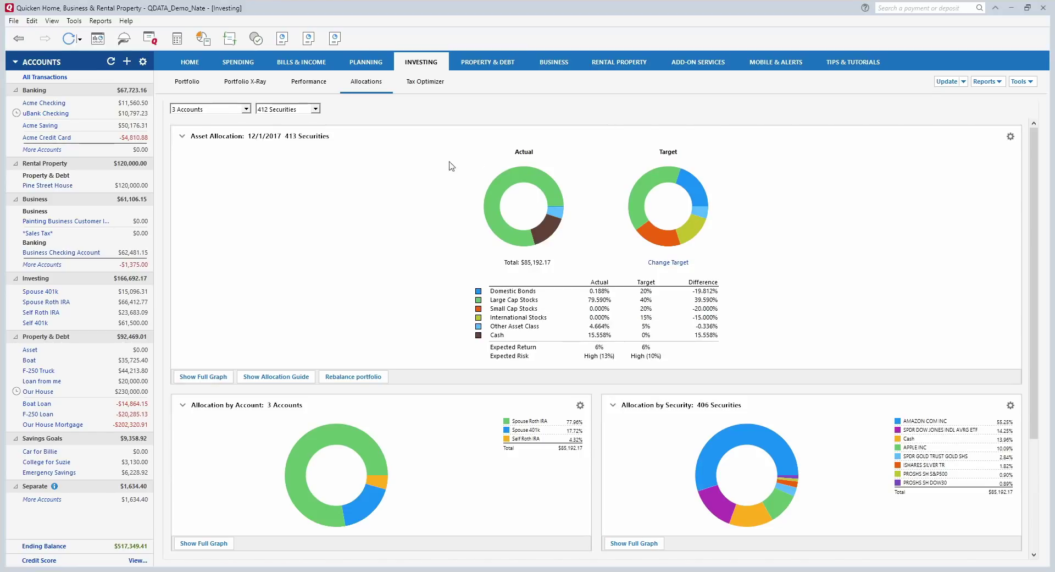
click(420, 87)
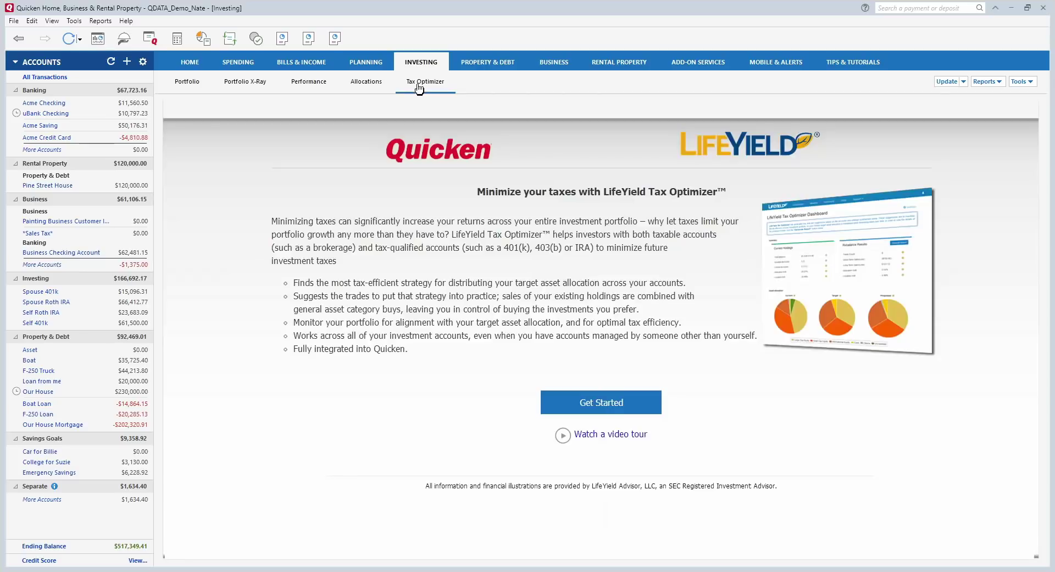
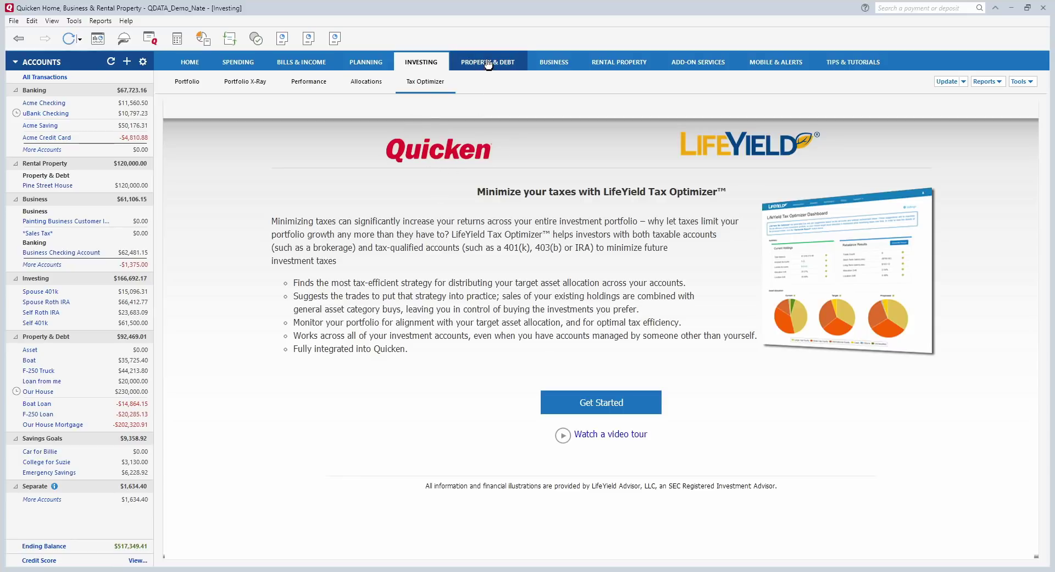
Open the Business section's Profit/Loss page, step back to September 2017, and look at the list of businesses it can be filtered by.
click(549, 65)
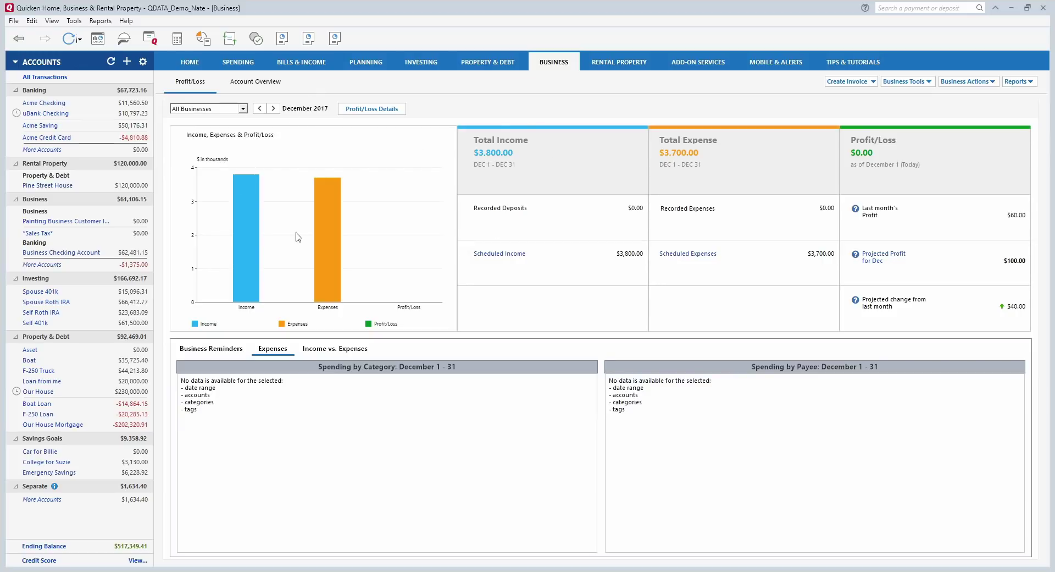
click(259, 108)
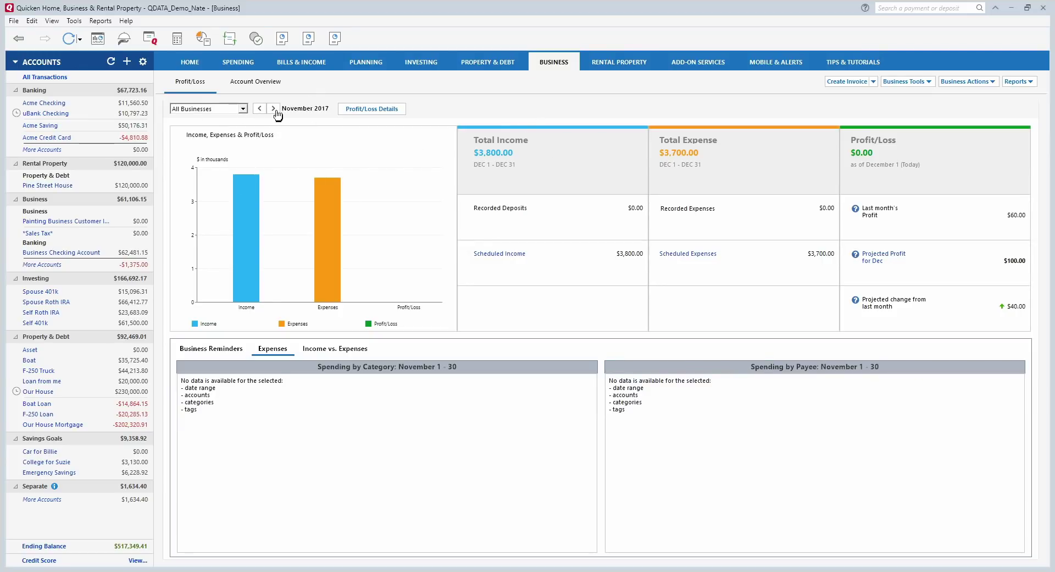
click(273, 107)
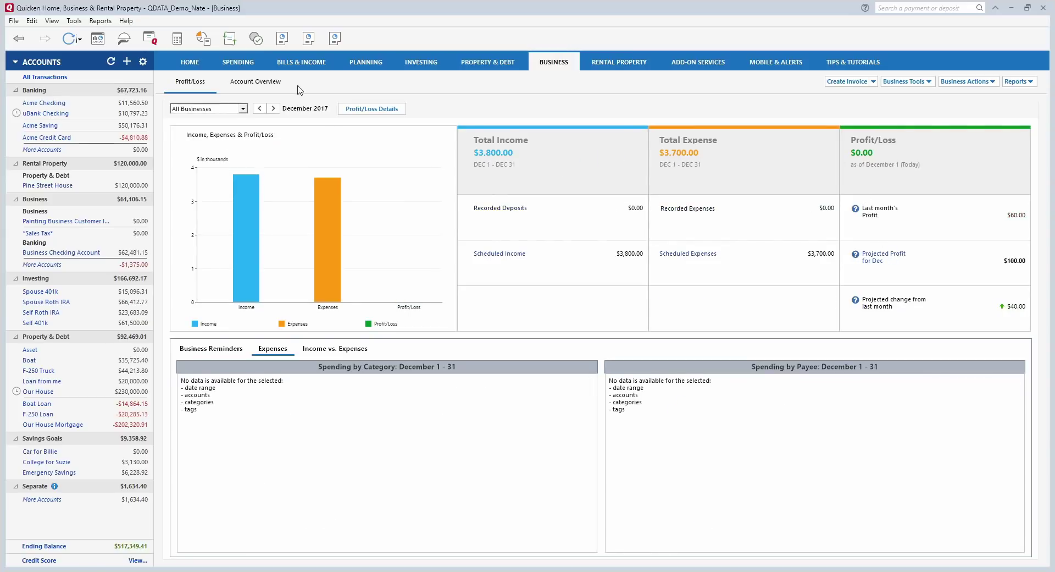
click(260, 110)
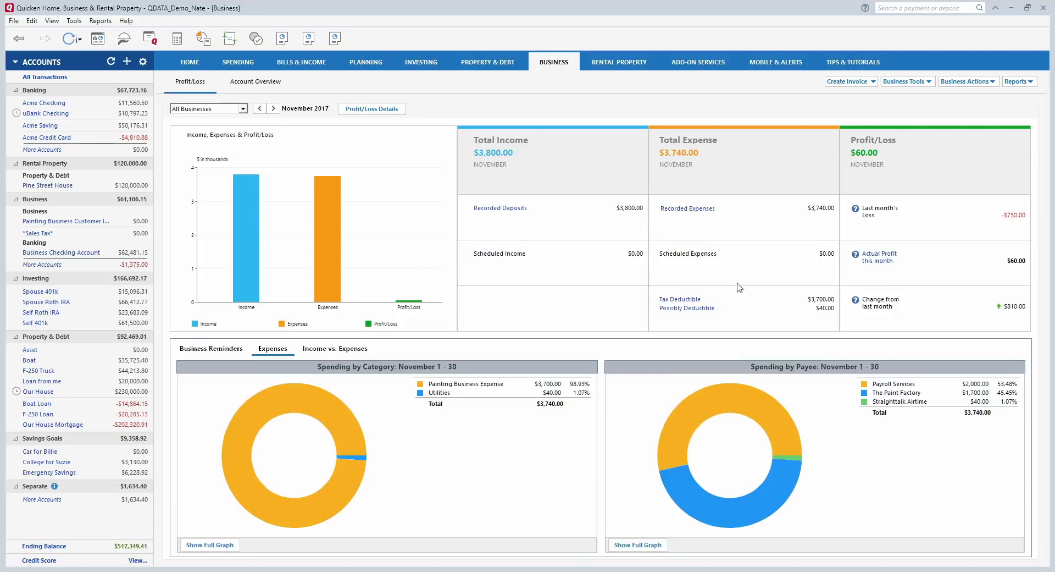
click(263, 108)
click(259, 109)
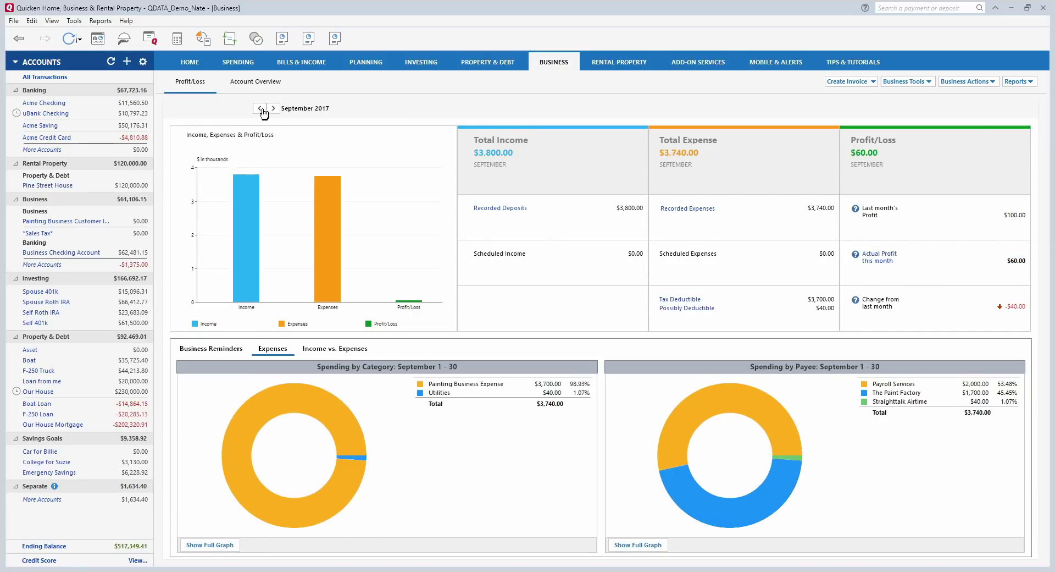
click(243, 109)
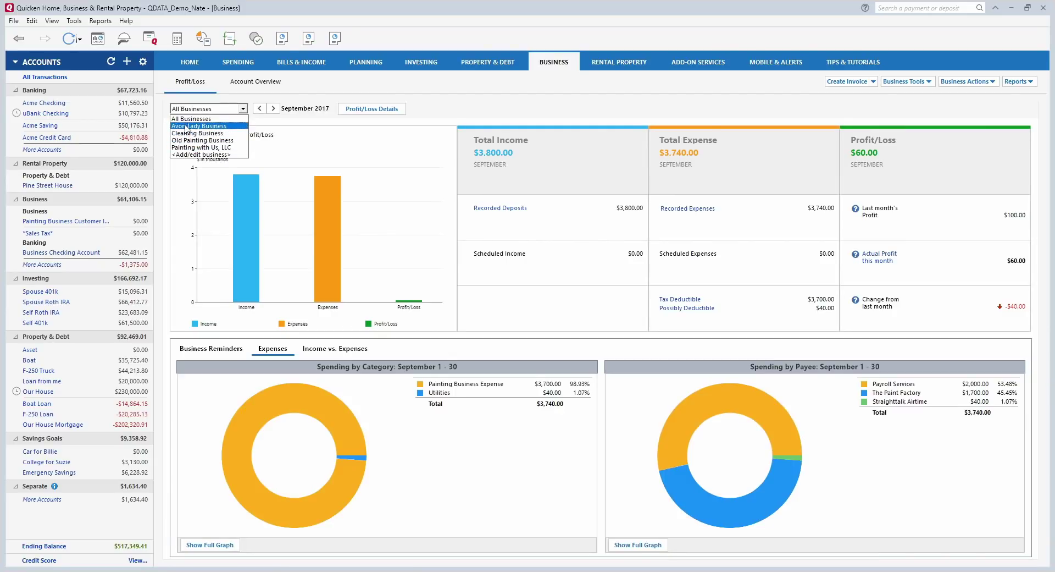
click(328, 99)
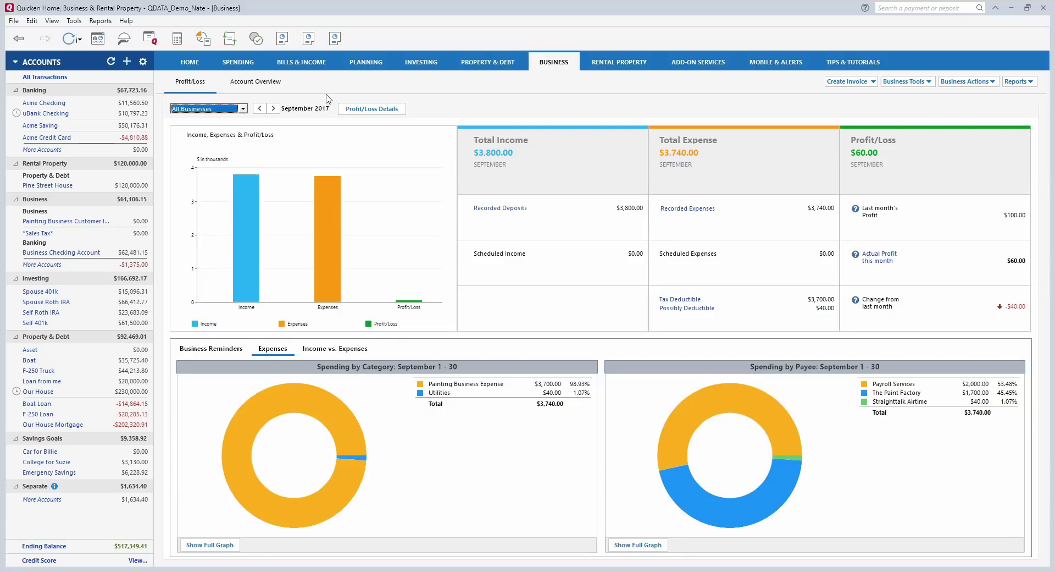
View the September 2017 profit/loss details and the business Account Overview, and return to the Profit/Loss page.
click(374, 108)
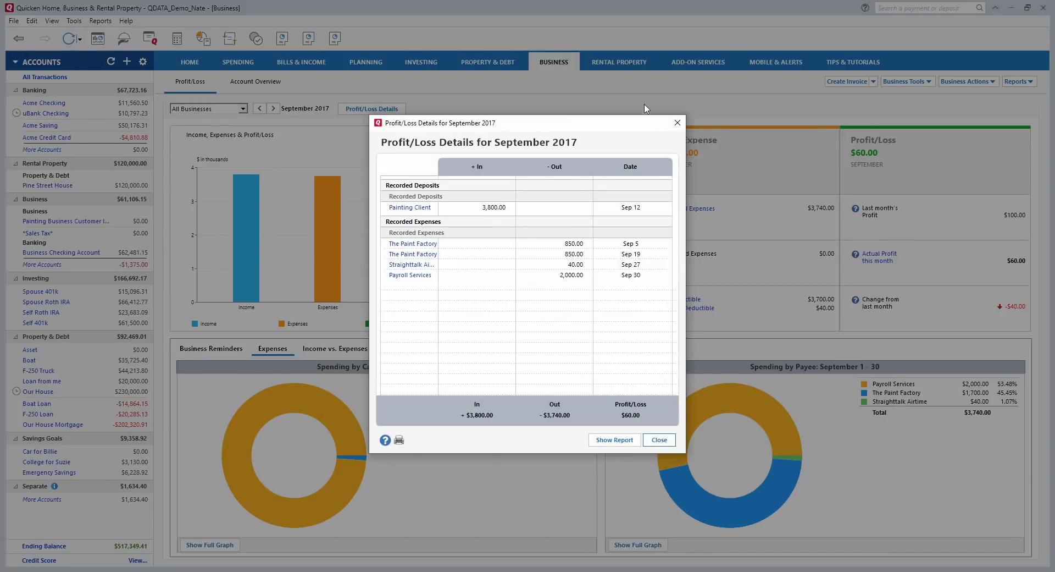
click(677, 122)
click(264, 83)
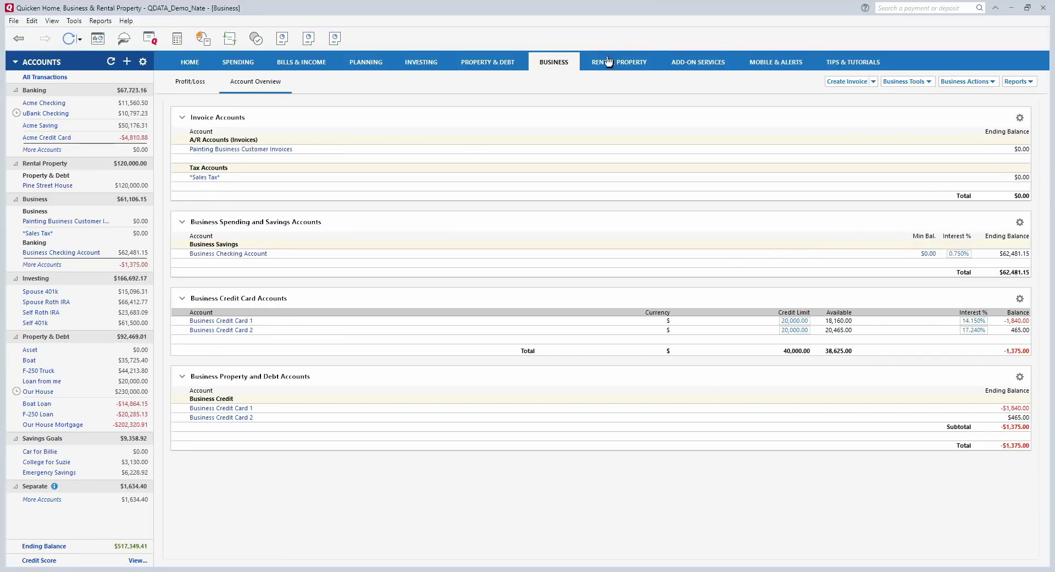
click(216, 90)
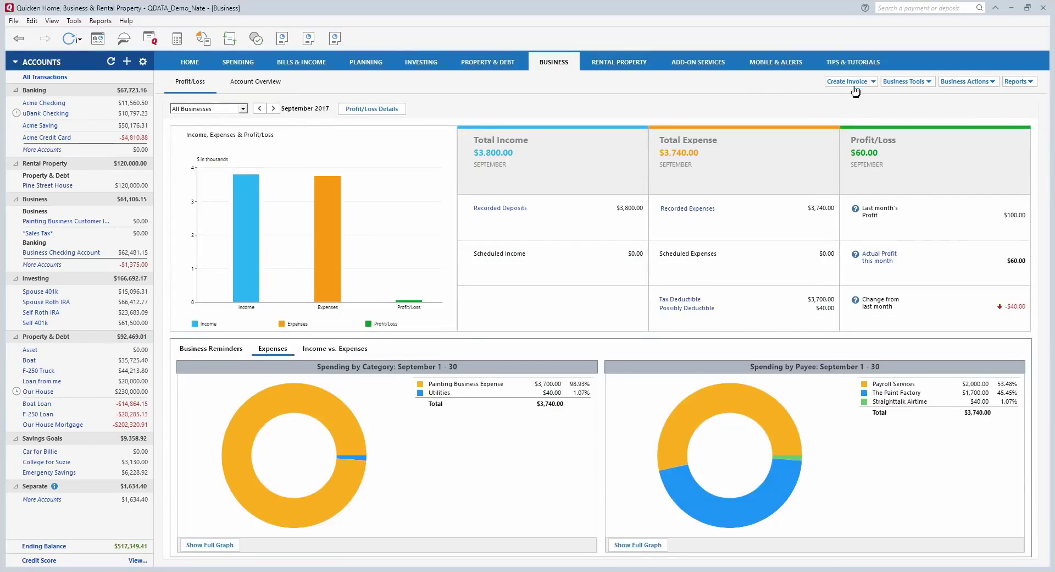
Start a new customer invoice and view the web links that can be included in it.
click(846, 81)
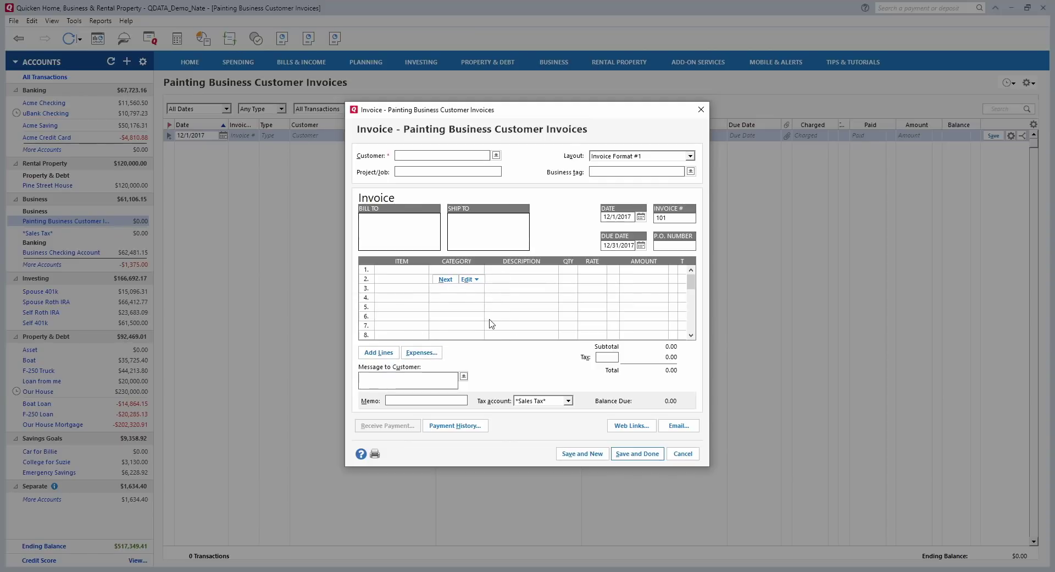
click(623, 430)
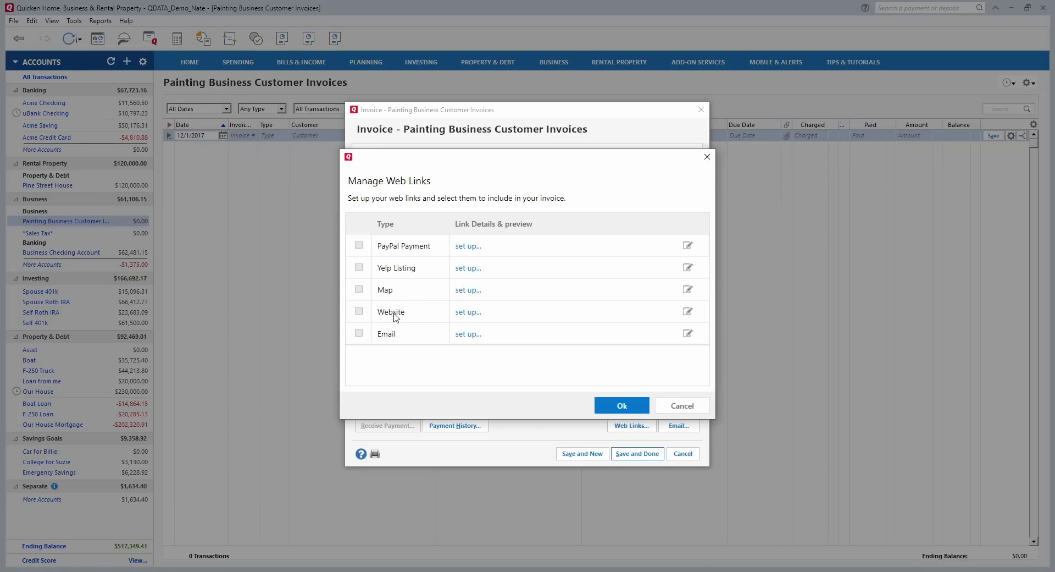
click(622, 406)
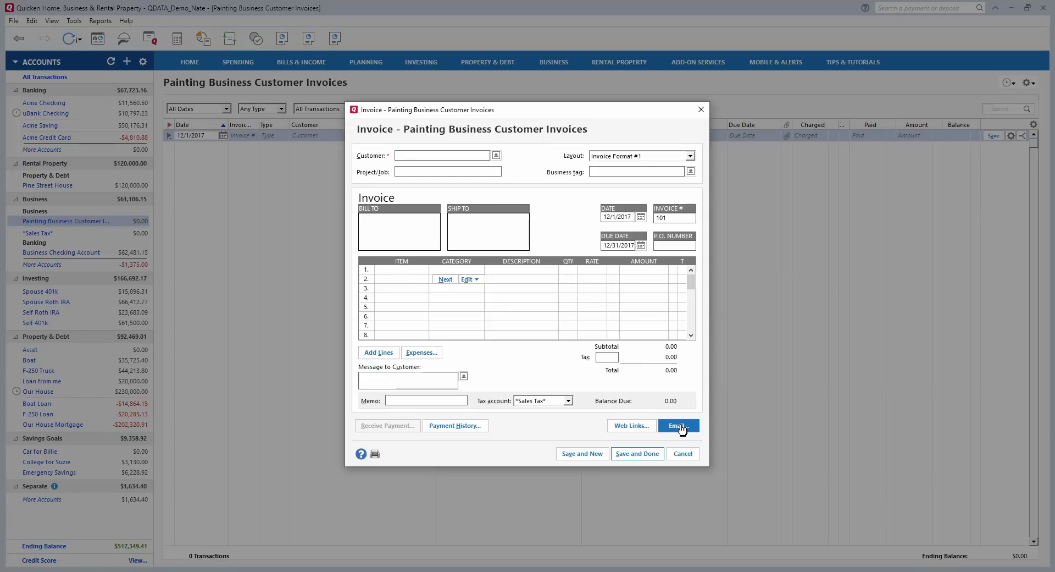
Enter the customer's name on the invoice and open its layout for customization.
text(John)
key(Tab)
click(690, 156)
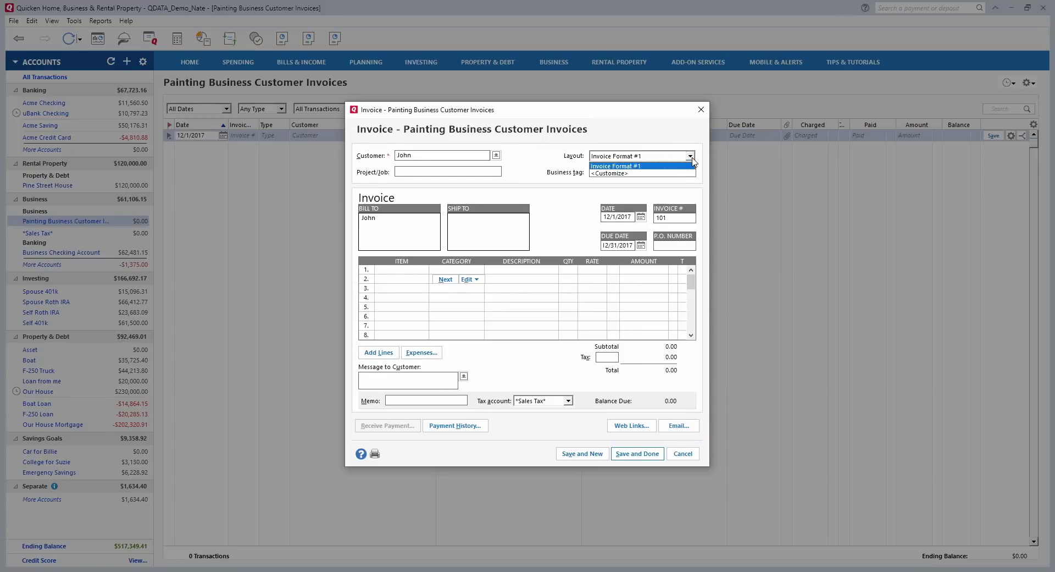
click(609, 173)
click(530, 307)
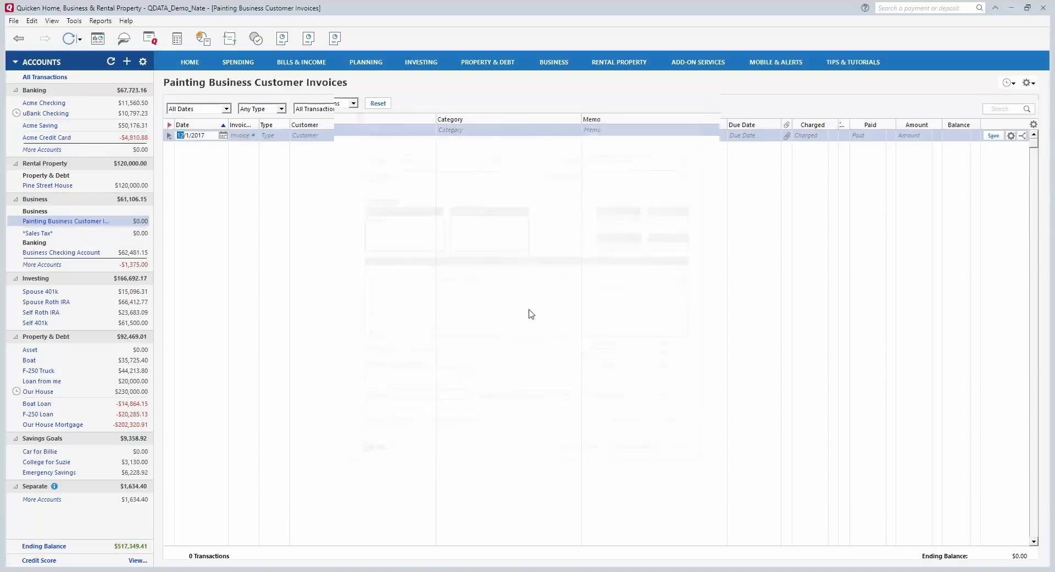
Widen the Forms Designer window, nudge the company address, and move the ABC logo closer to it in the invoice layout.
drag(571, 62, 432, 76)
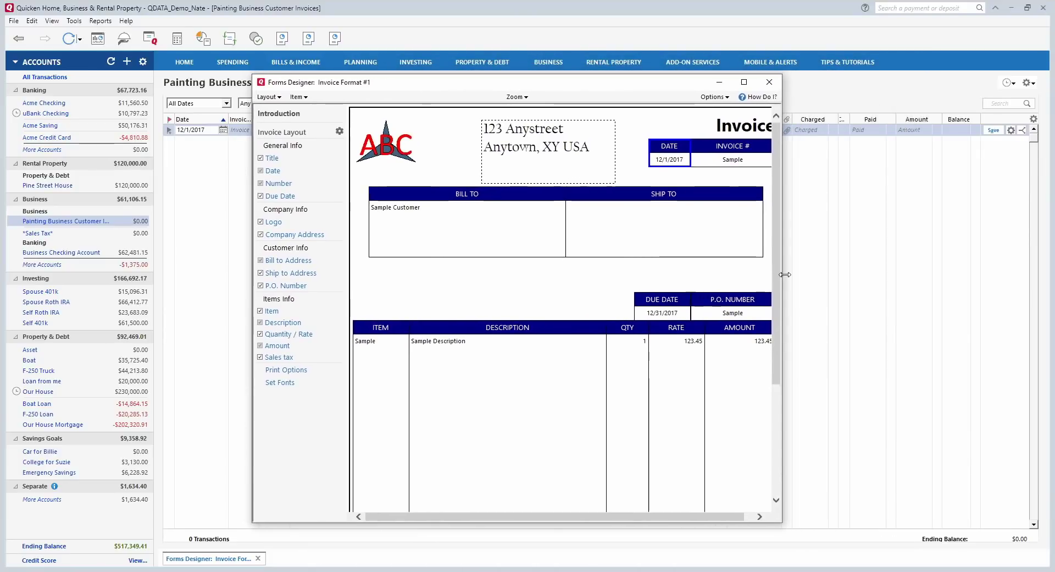
drag(785, 275, 846, 274)
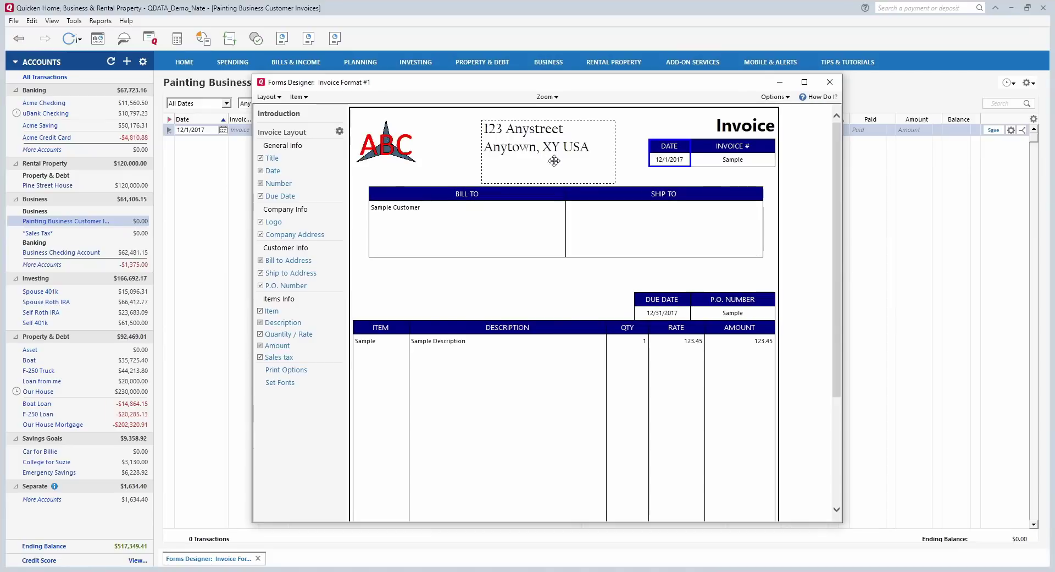
drag(542, 157, 547, 154)
click(433, 148)
mouse_move(434, 148)
mouse_down()
mouse_move(469, 150)
mouse_move(453, 281)
mouse_move(432, 144)
mouse_up()
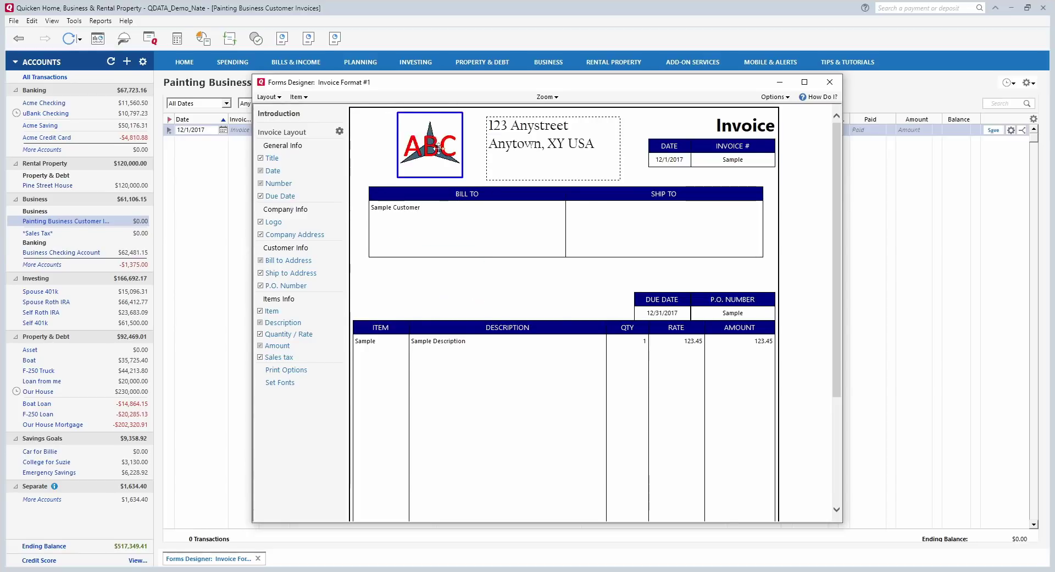
Try toggling Ship to Address and Description in the invoice layout, and hide the P.O. Number.
click(261, 274)
click(261, 274)
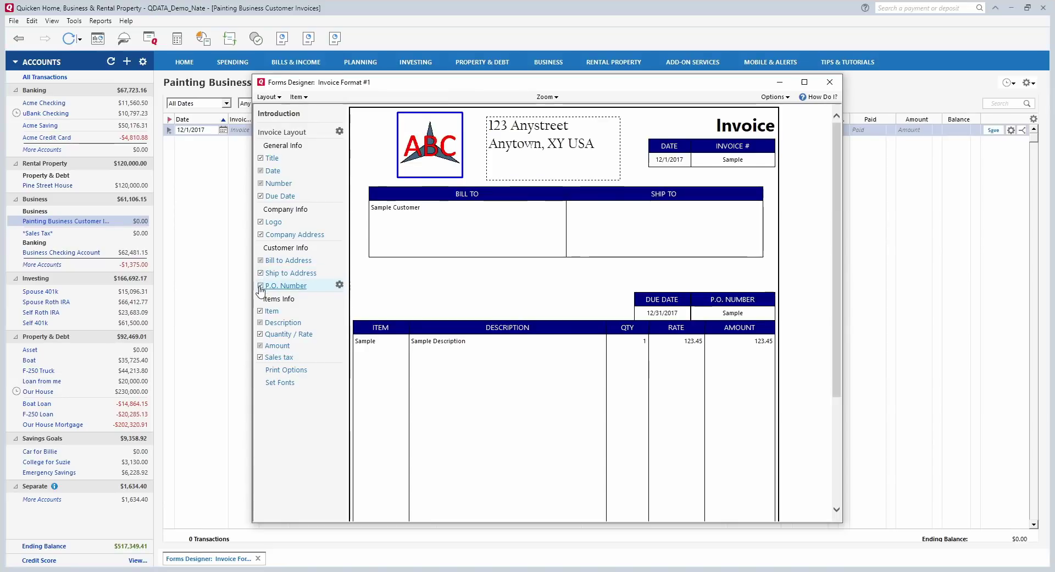
click(261, 285)
click(261, 323)
click(261, 323)
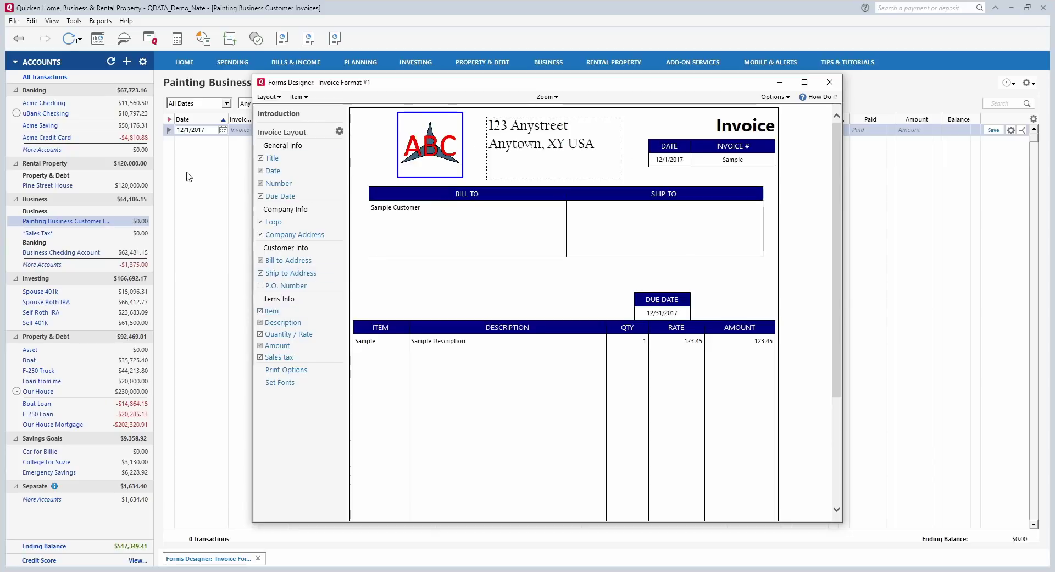
Change the title of the invoice layout to "Bill".
click(742, 121)
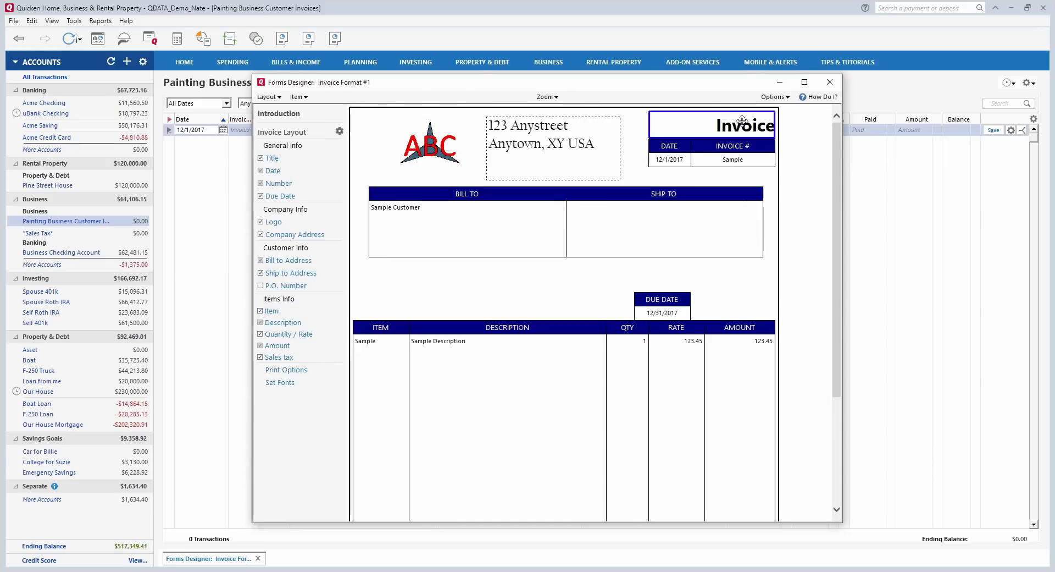
double_click(742, 121)
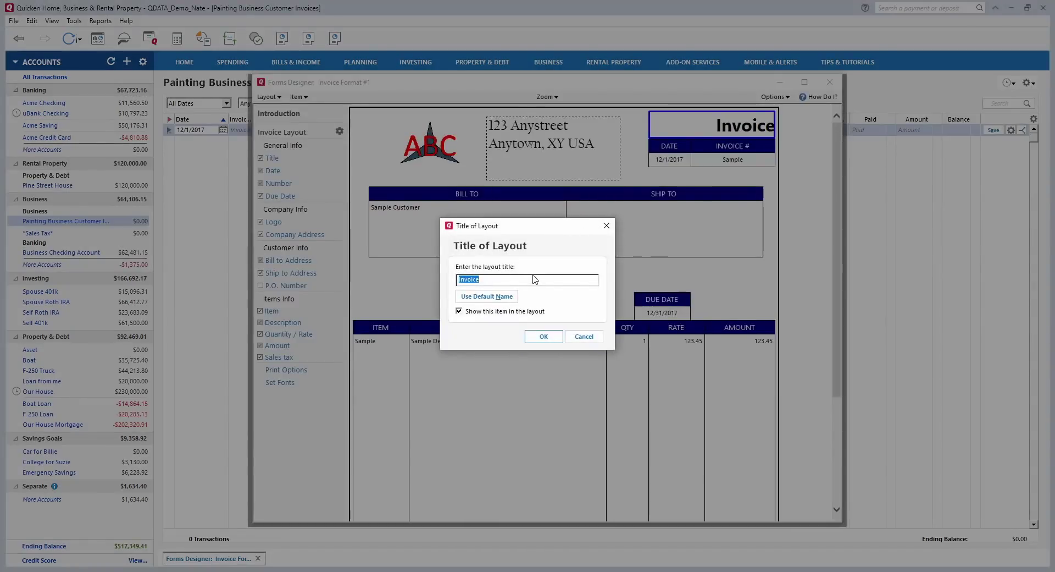
text(Bill)
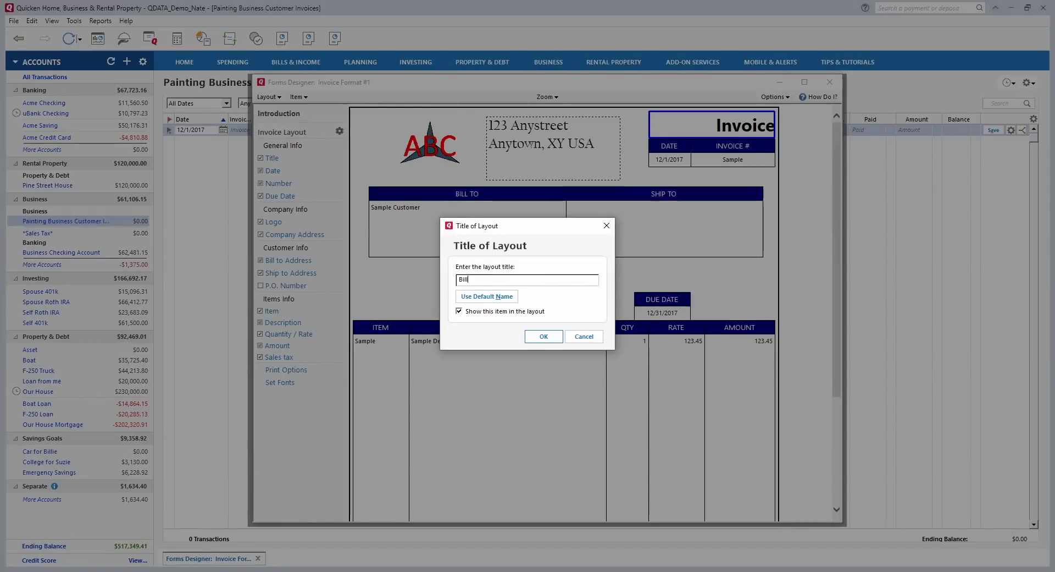
key(Return)
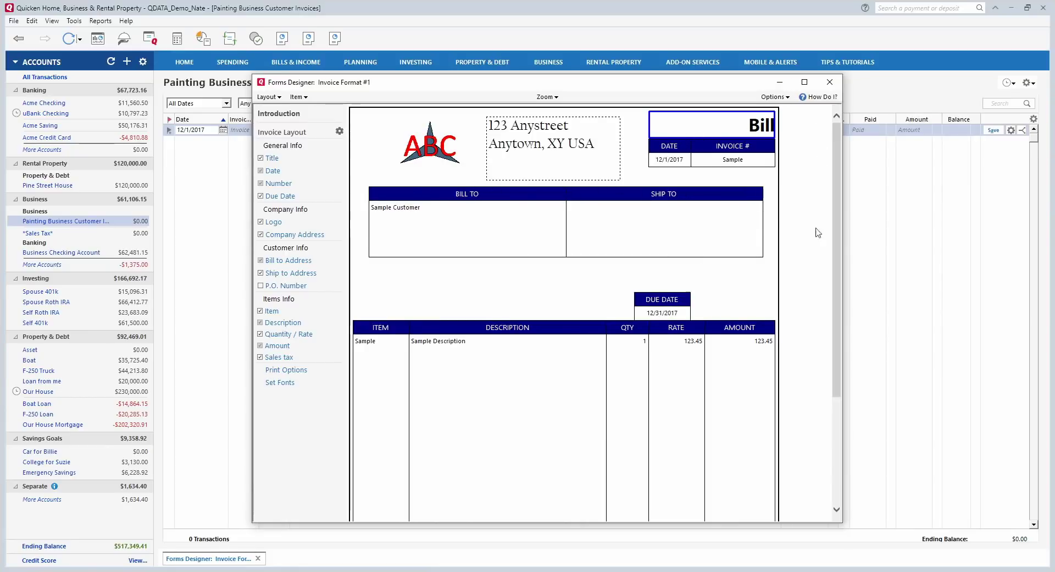
Close the Forms Designer without saving the layout changes and return to the Business section.
drag(838, 207, 844, 135)
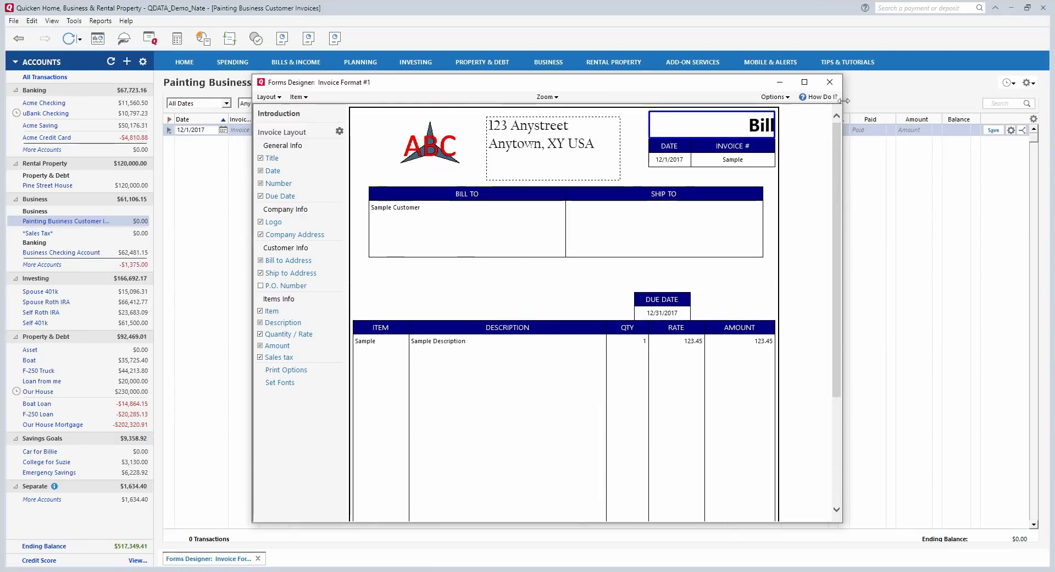
click(830, 82)
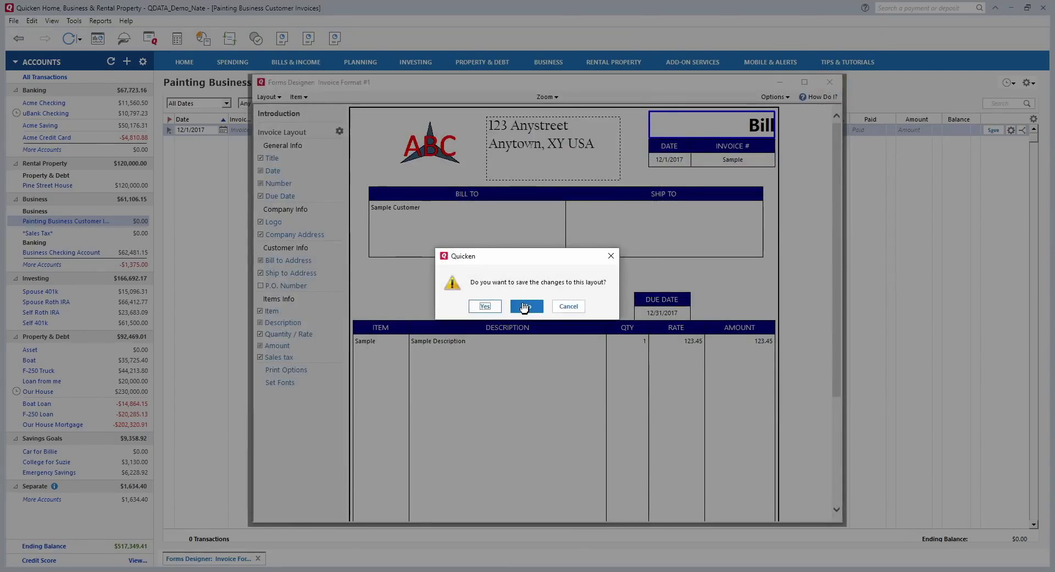
click(524, 307)
click(552, 63)
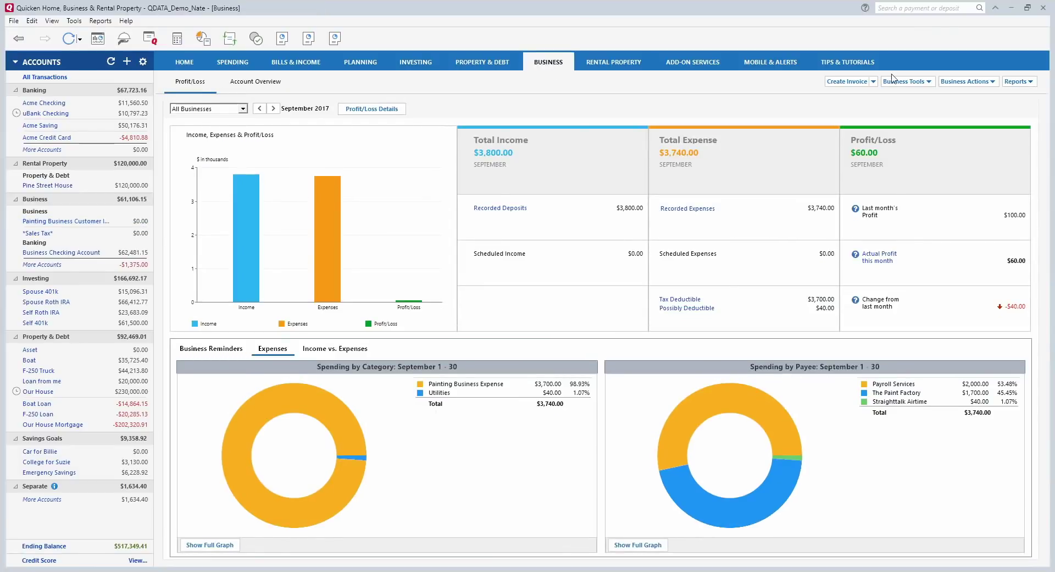
Review the options offered in the Business section for invoices and bills, business tools, business actions, and reports.
click(874, 81)
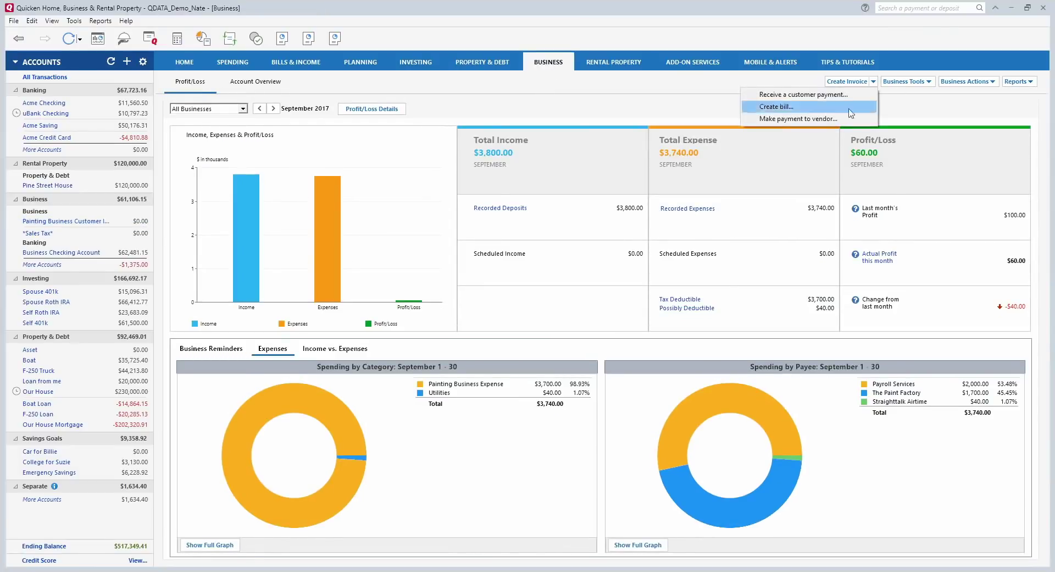
click(928, 82)
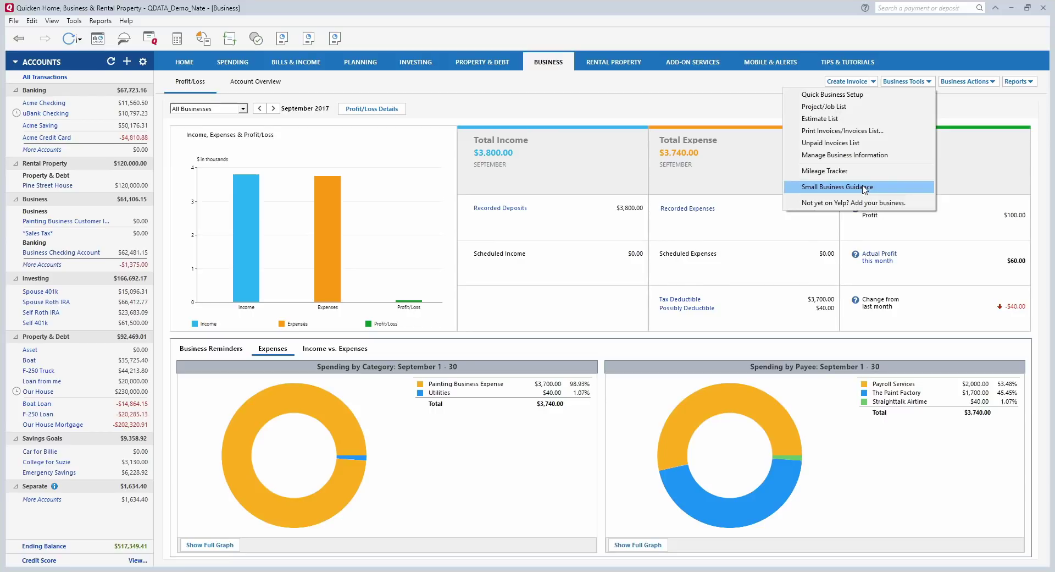
click(946, 81)
mouse_move(933, 110)
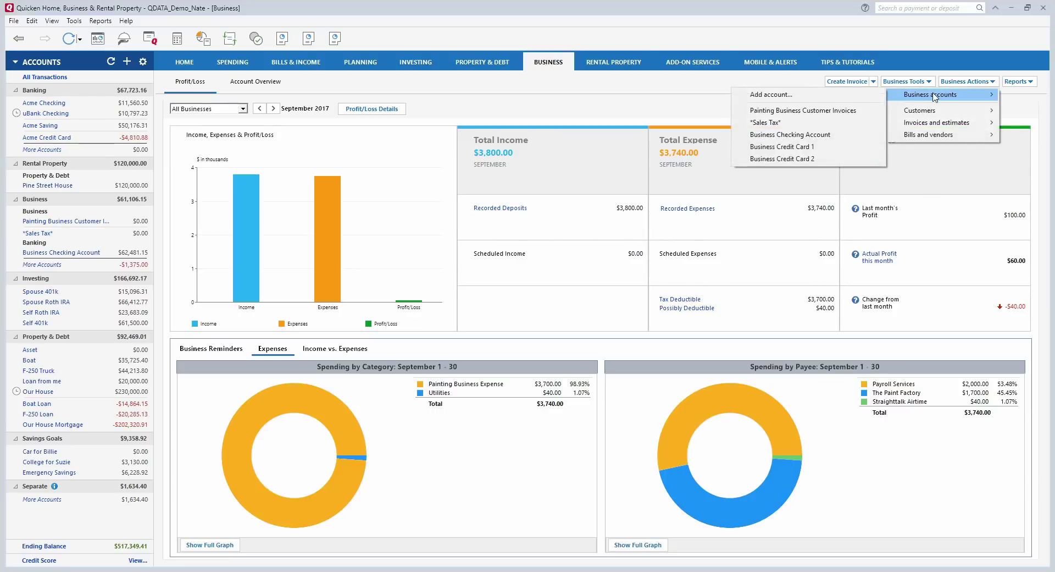
click(1021, 82)
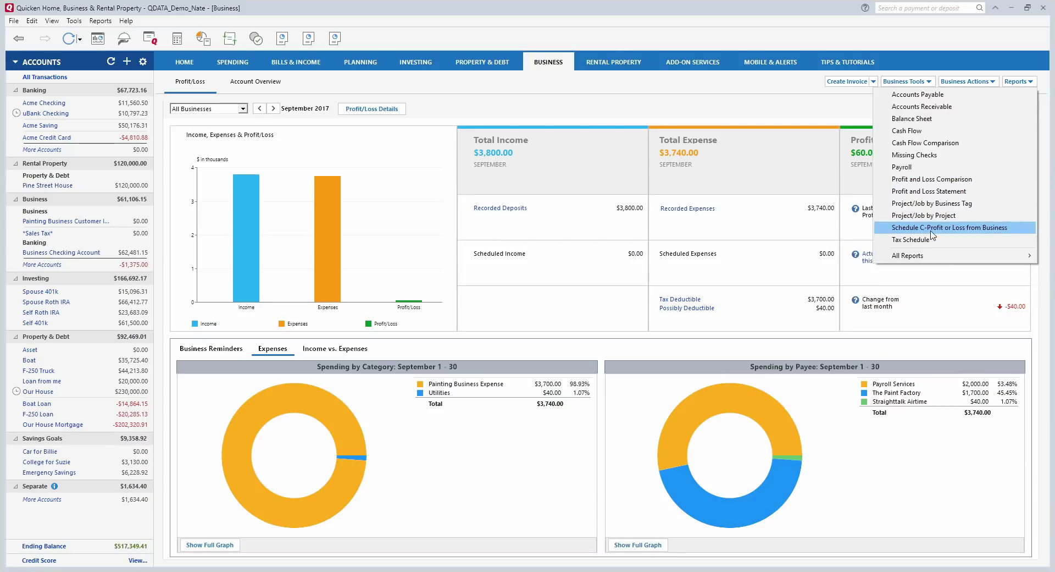
click(737, 104)
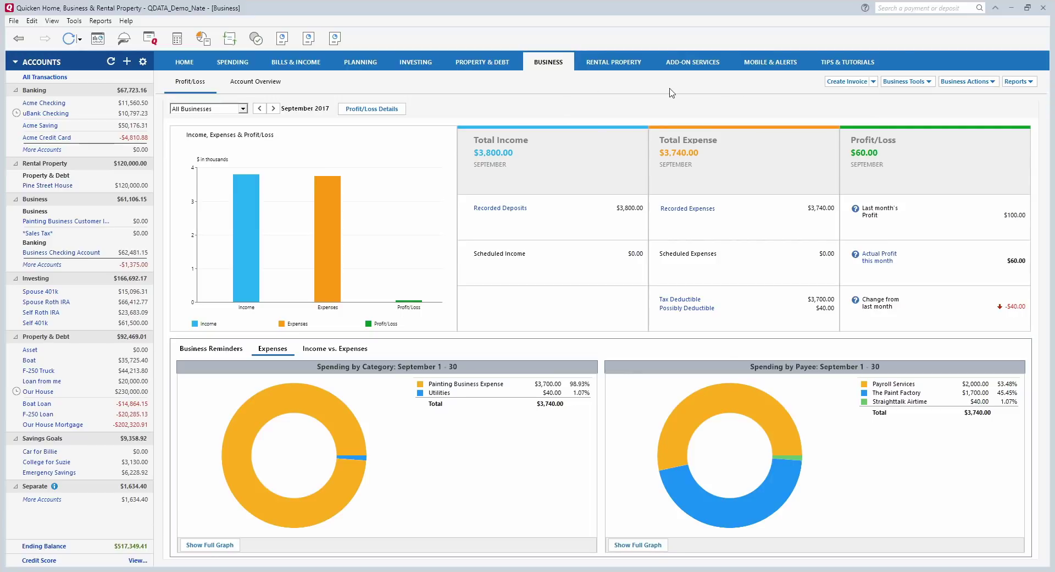
Open the Rental Property Rent Center and view the rents for the current quarter and the current year.
click(622, 62)
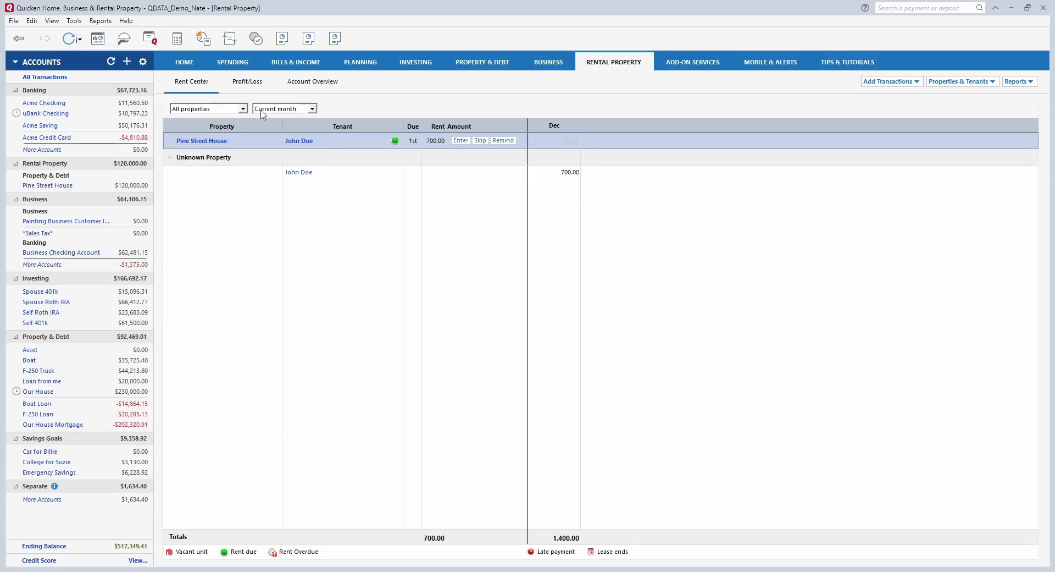
click(282, 109)
click(280, 125)
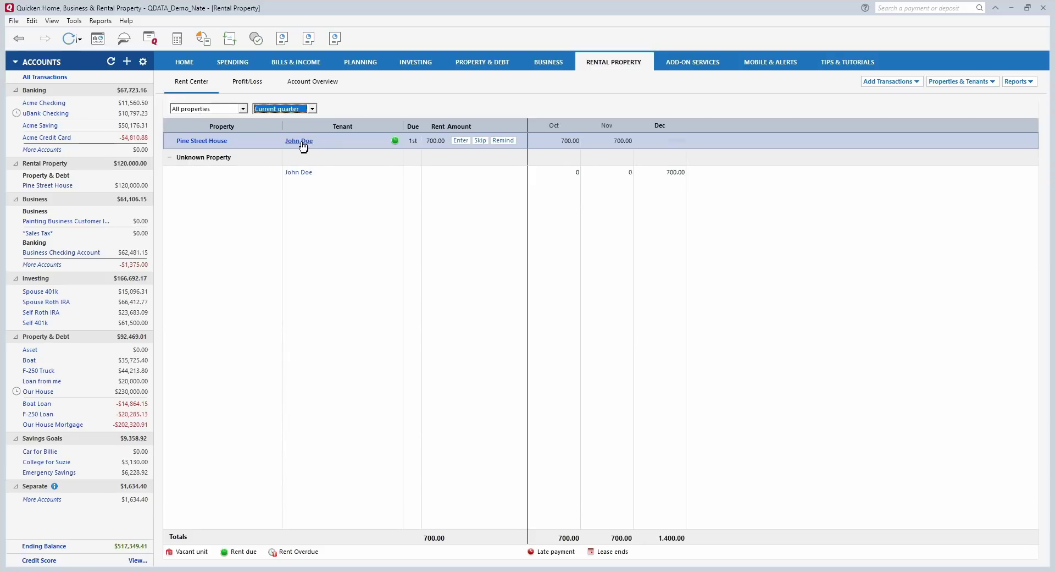
click(300, 109)
click(283, 134)
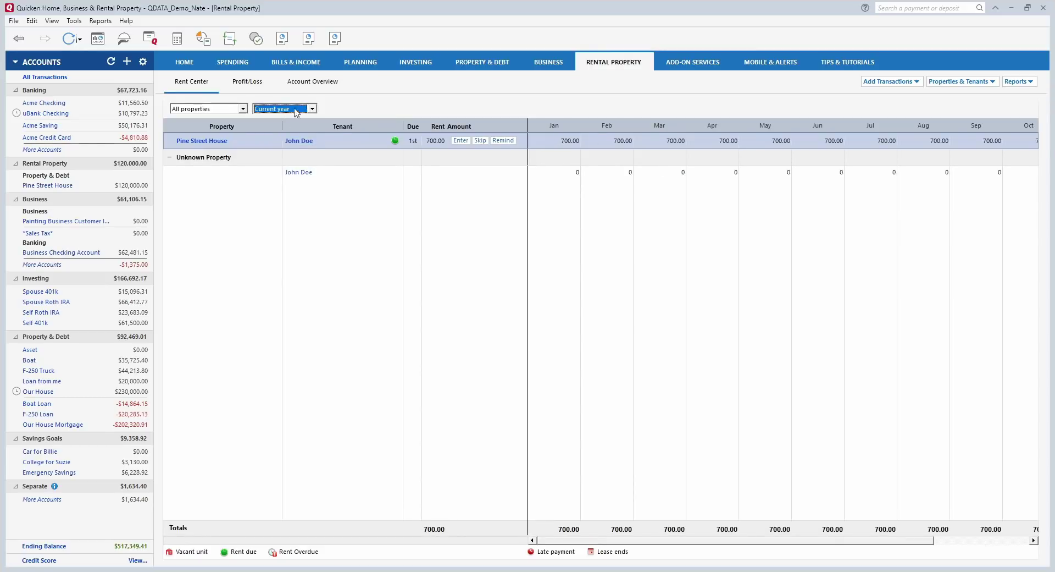
Review the rental property's profit and loss for the month and its account overview, and return to the Rent Center.
click(243, 85)
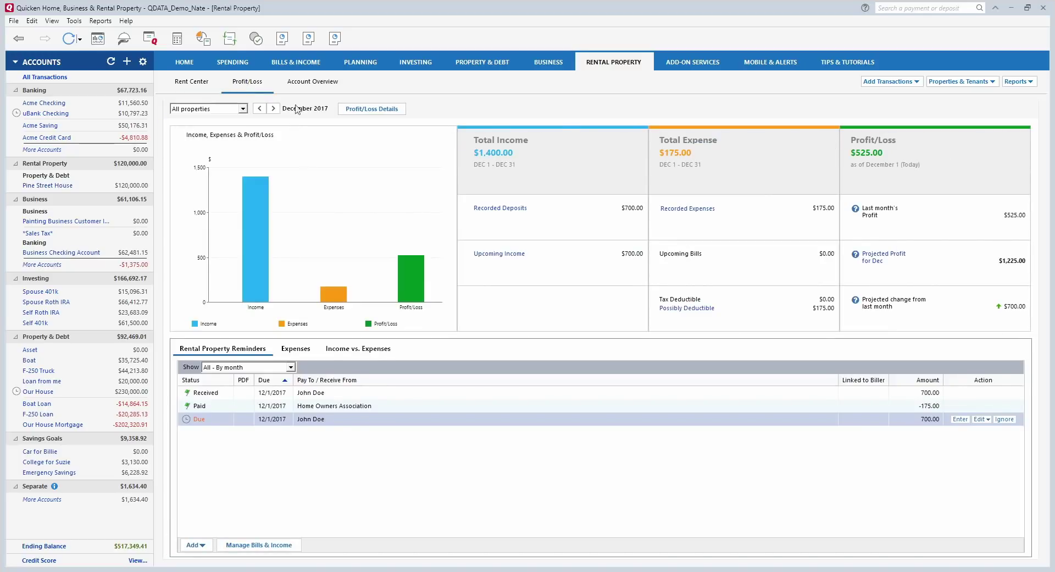
click(259, 108)
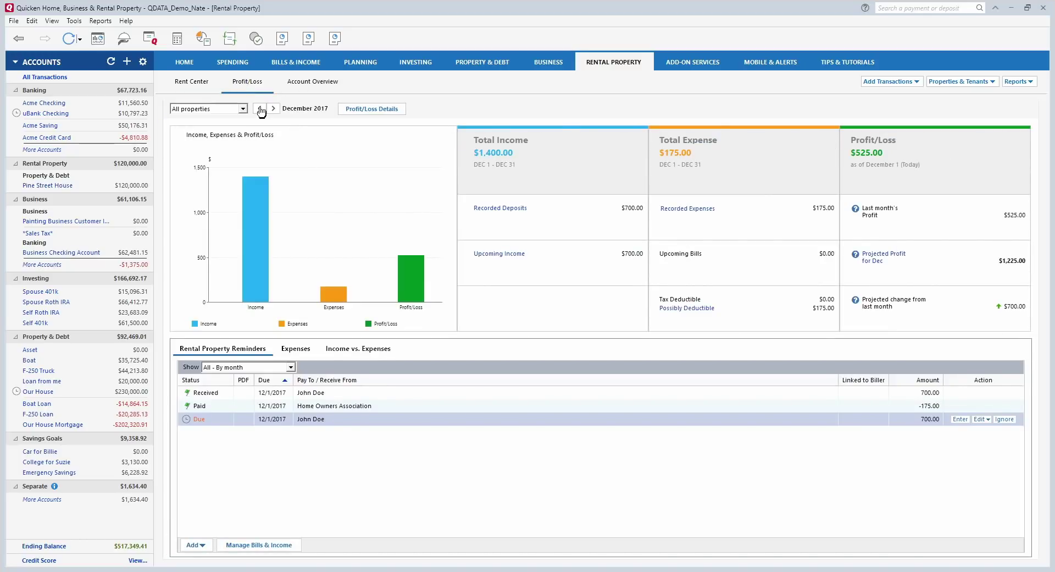
click(301, 85)
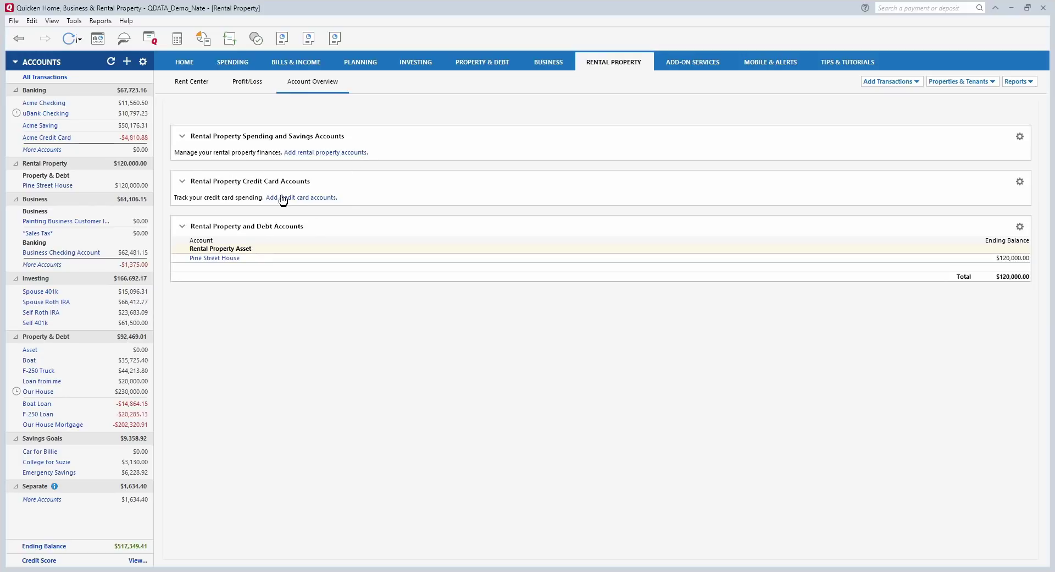
click(198, 83)
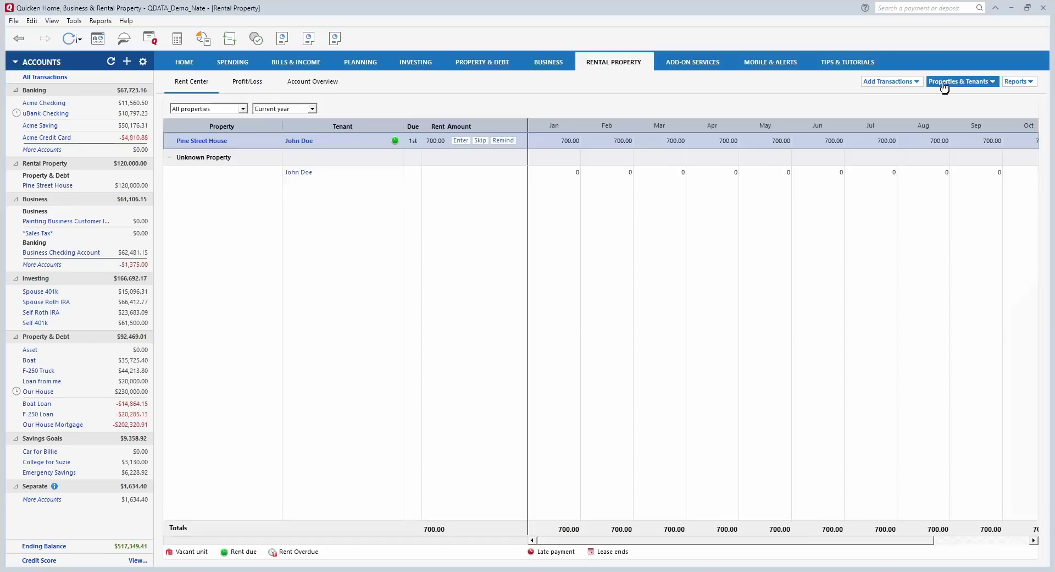
Record the 700.00 rent received from the pinestreet property's tenant on 12/1/2017 into uBank Checking and check the December rent.
click(915, 84)
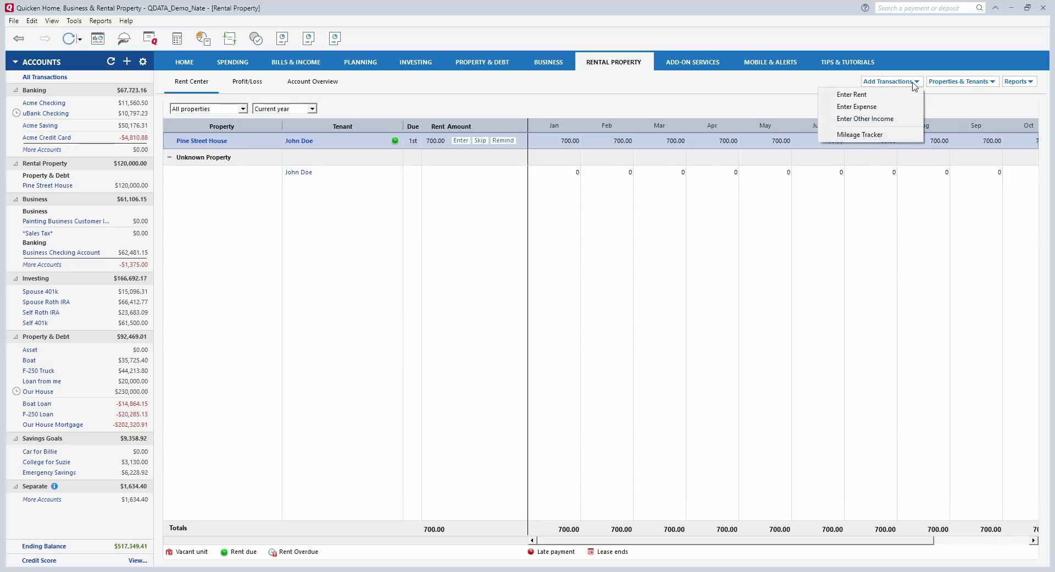
click(864, 98)
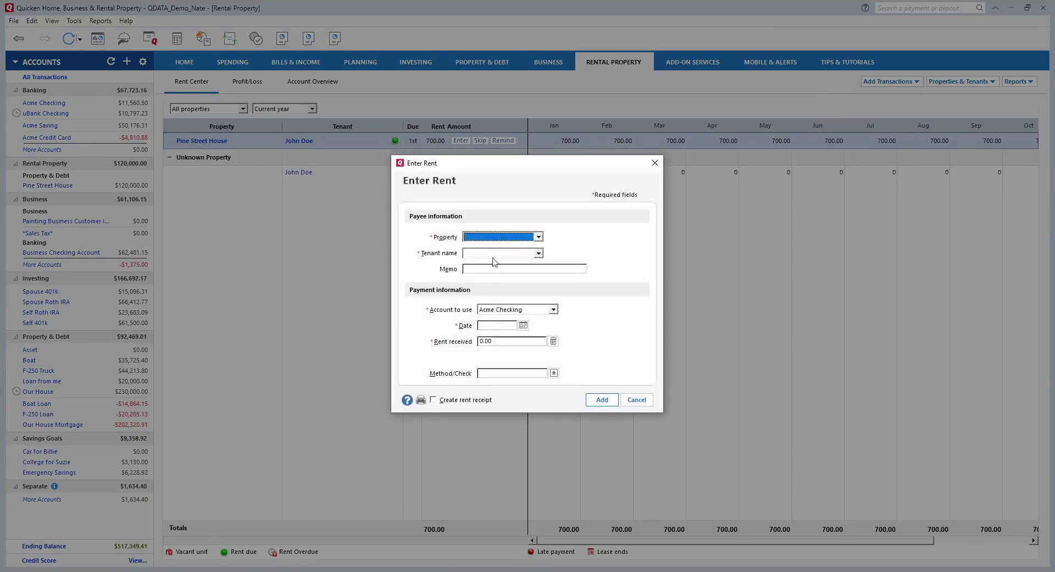
click(516, 236)
click(501, 257)
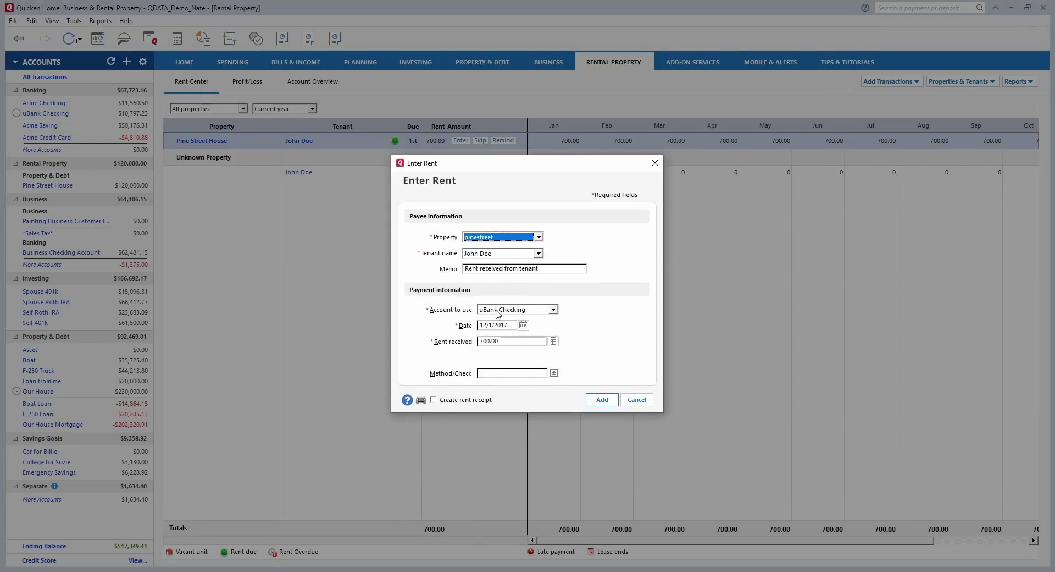
click(602, 400)
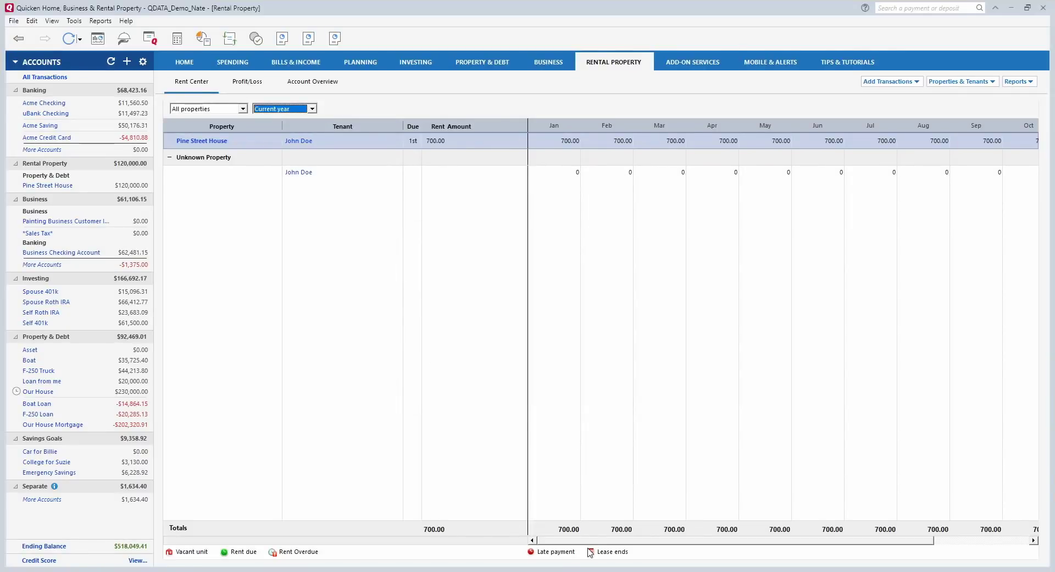
drag(585, 541, 719, 560)
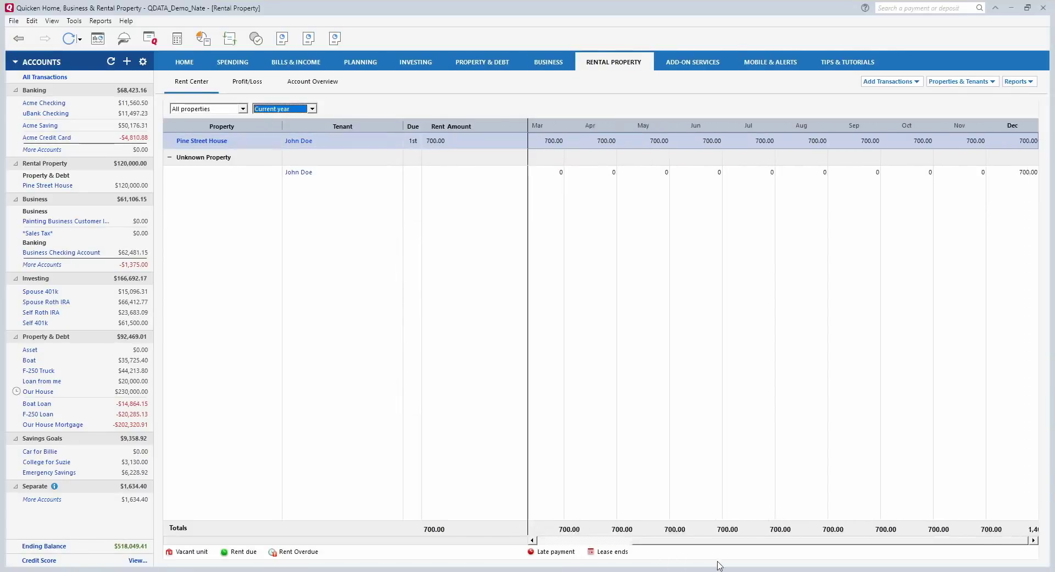
Start a rent receipt for the Pine Street House tenant.
click(957, 82)
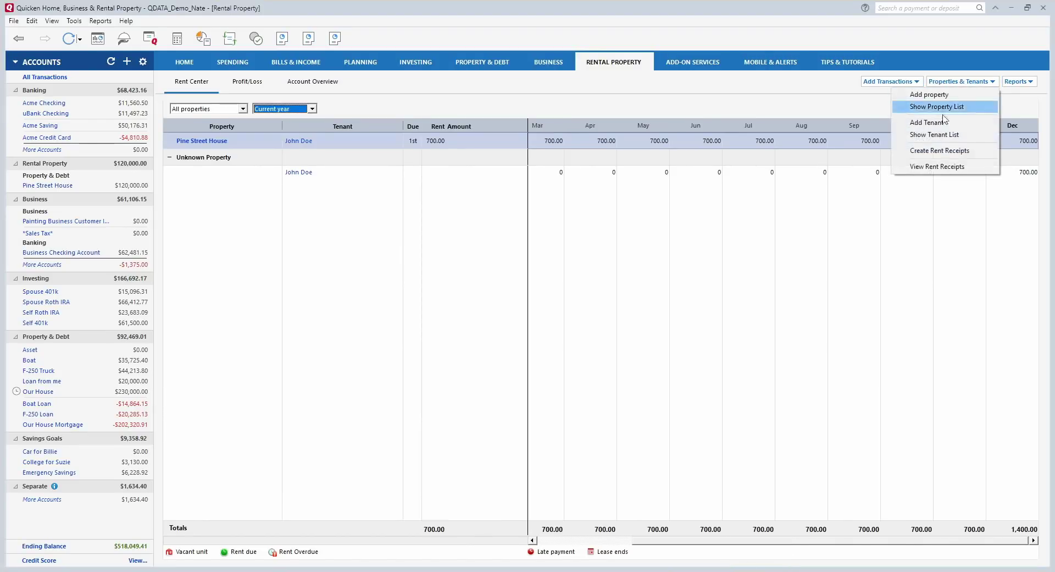
click(940, 153)
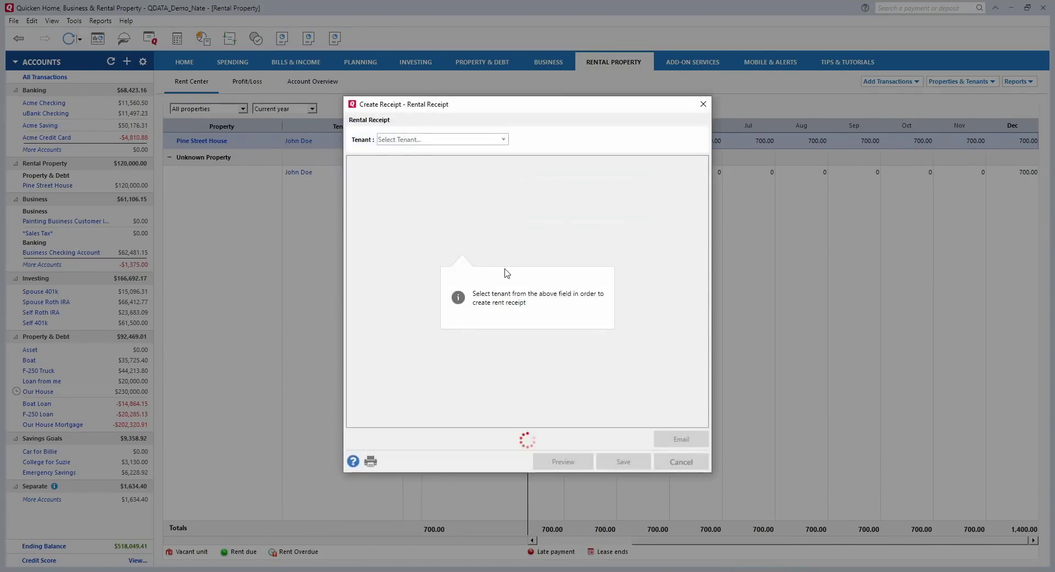
click(502, 140)
click(449, 159)
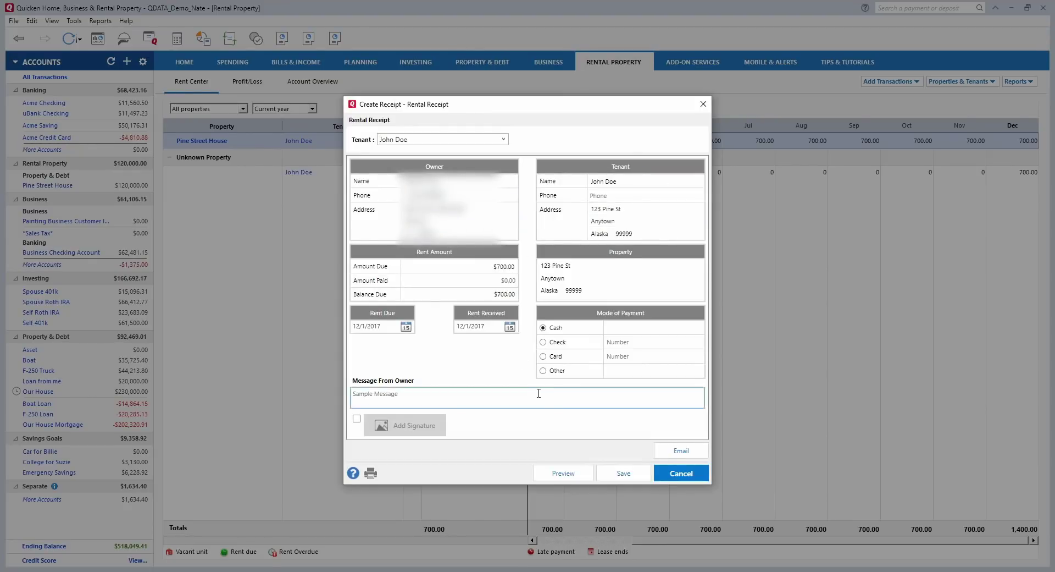
Preview the email version of the rent receipt and close both without sending or saving.
click(677, 452)
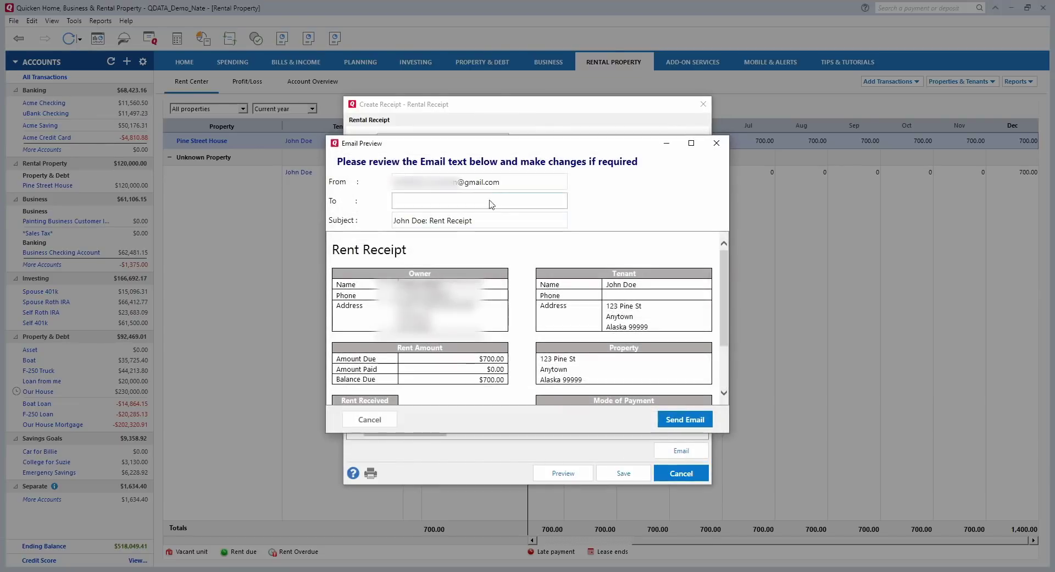
click(513, 200)
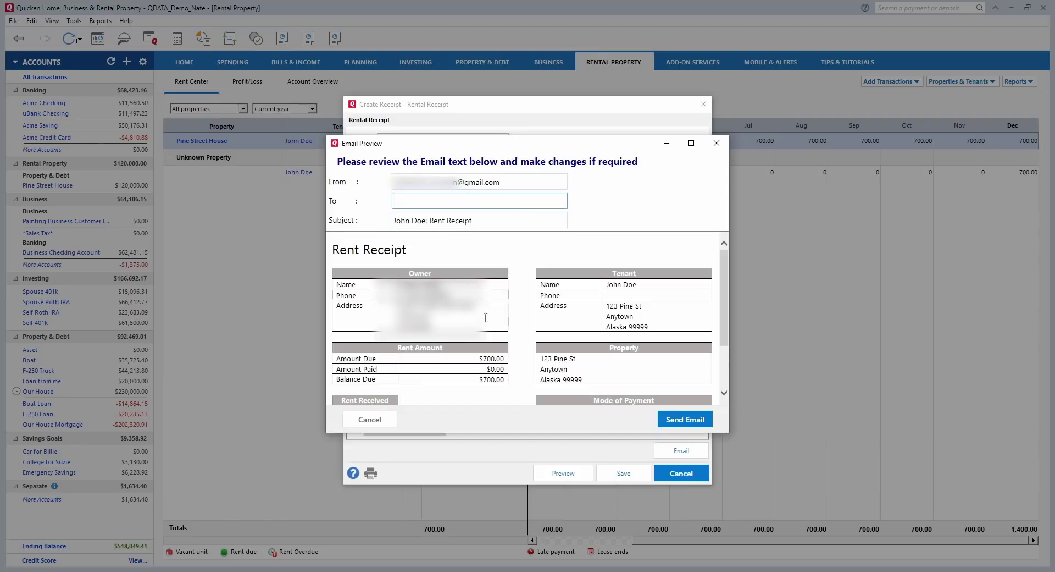
click(716, 143)
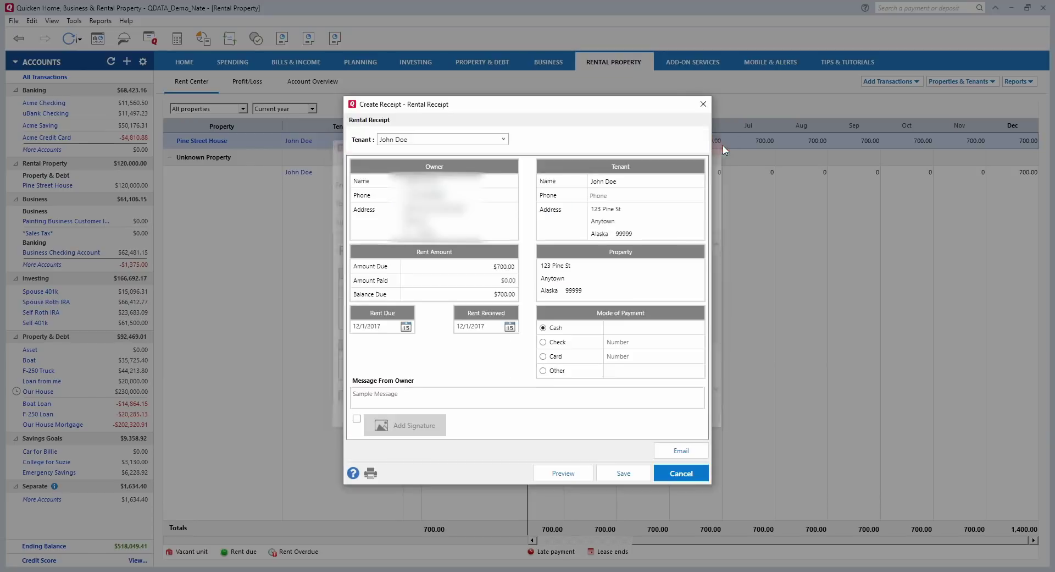
click(703, 104)
click(543, 334)
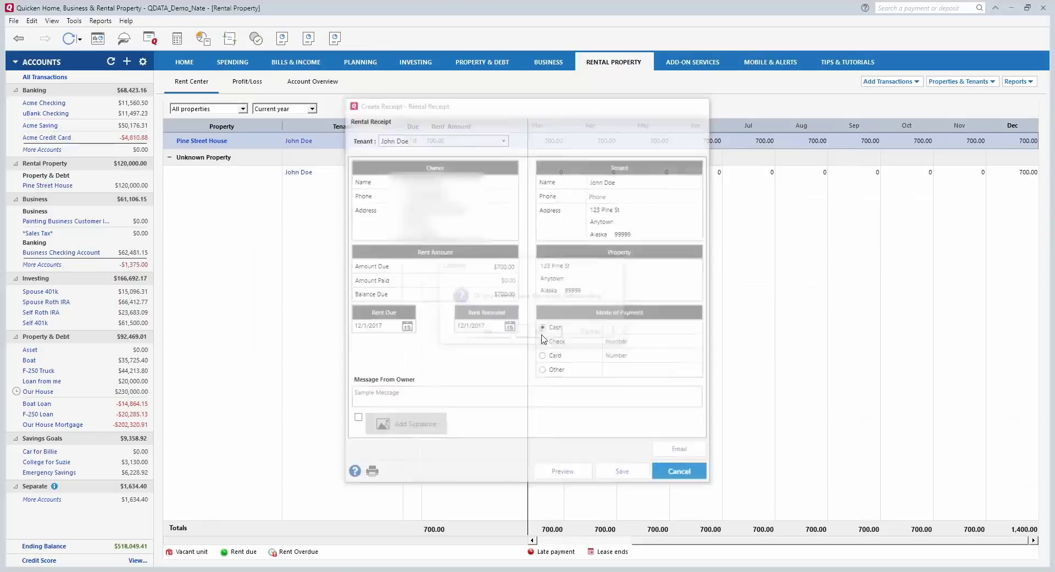
Review the property and tenant options, and examine the property information and documents of Pine Street House.
click(962, 82)
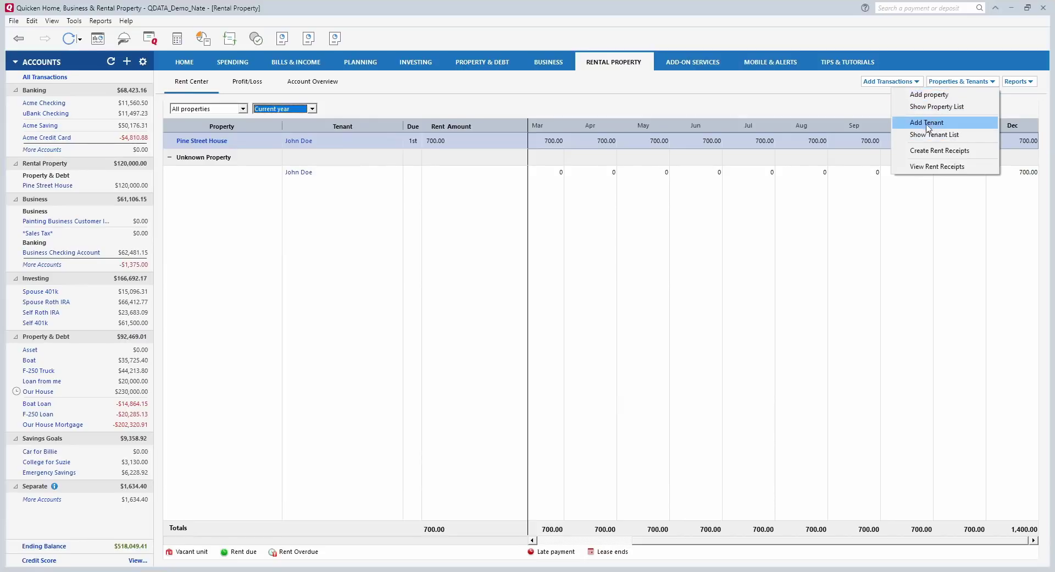
click(806, 242)
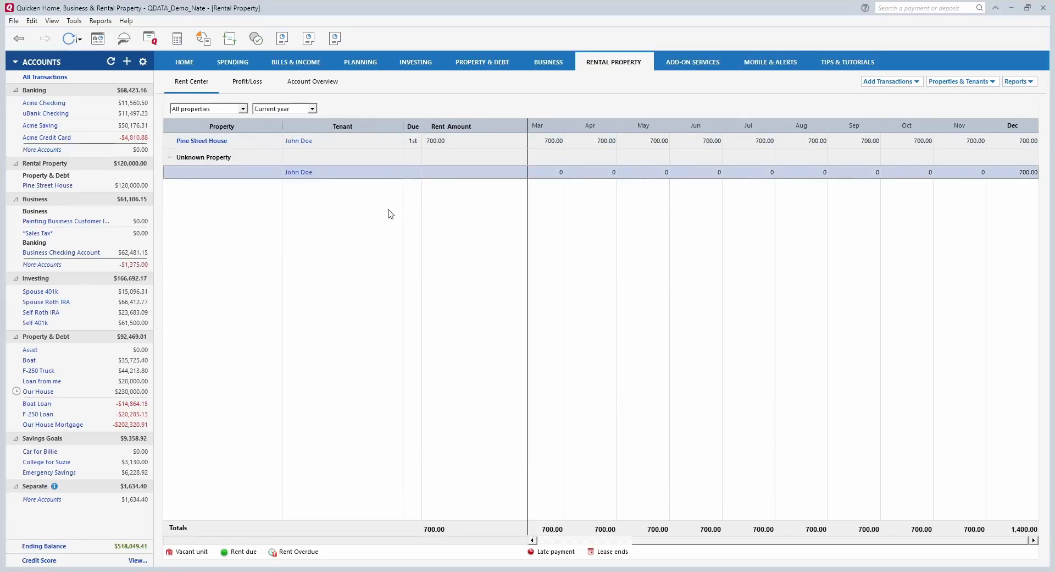
click(229, 140)
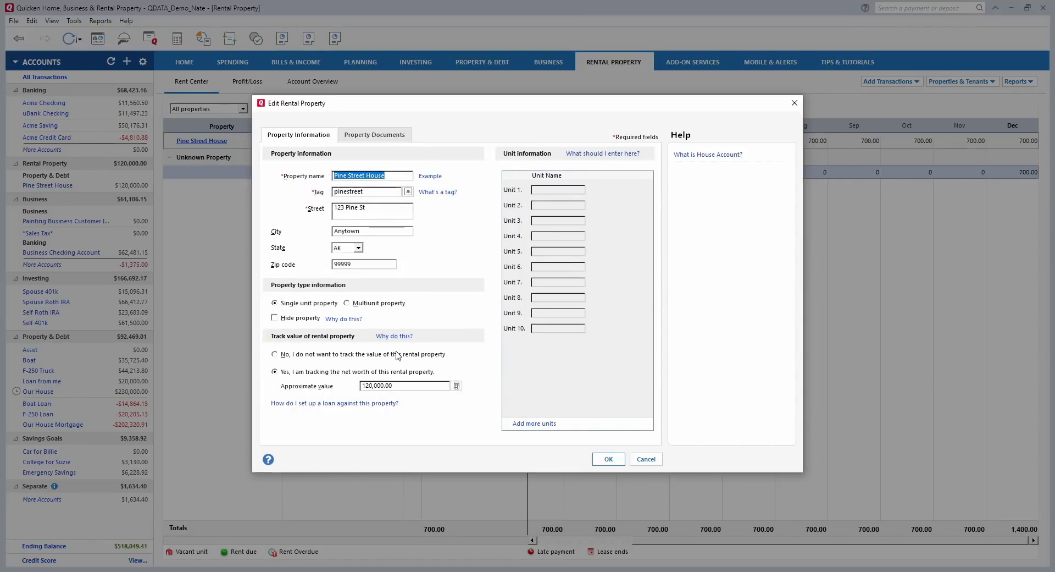
click(384, 135)
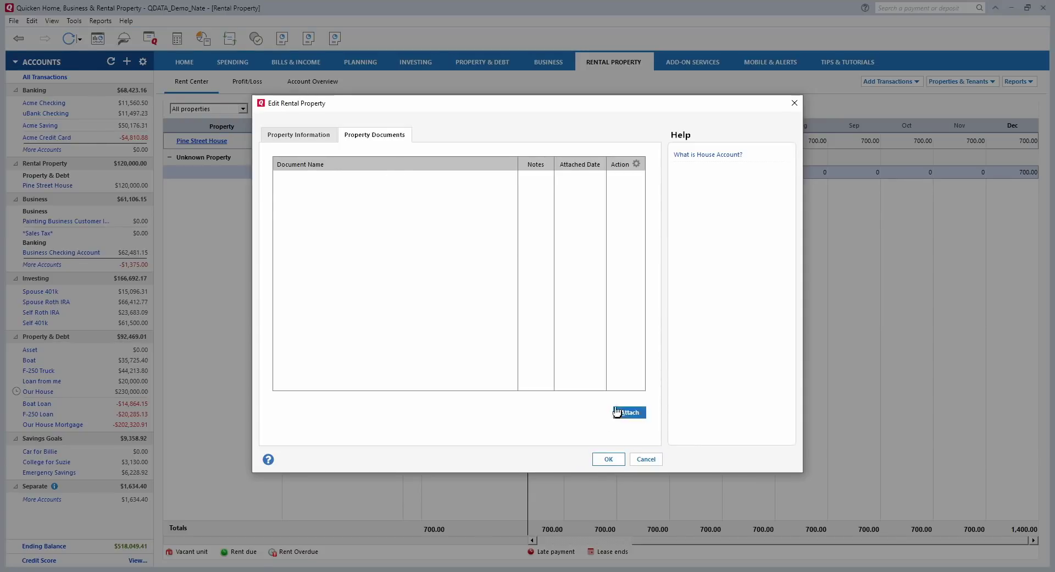
click(610, 459)
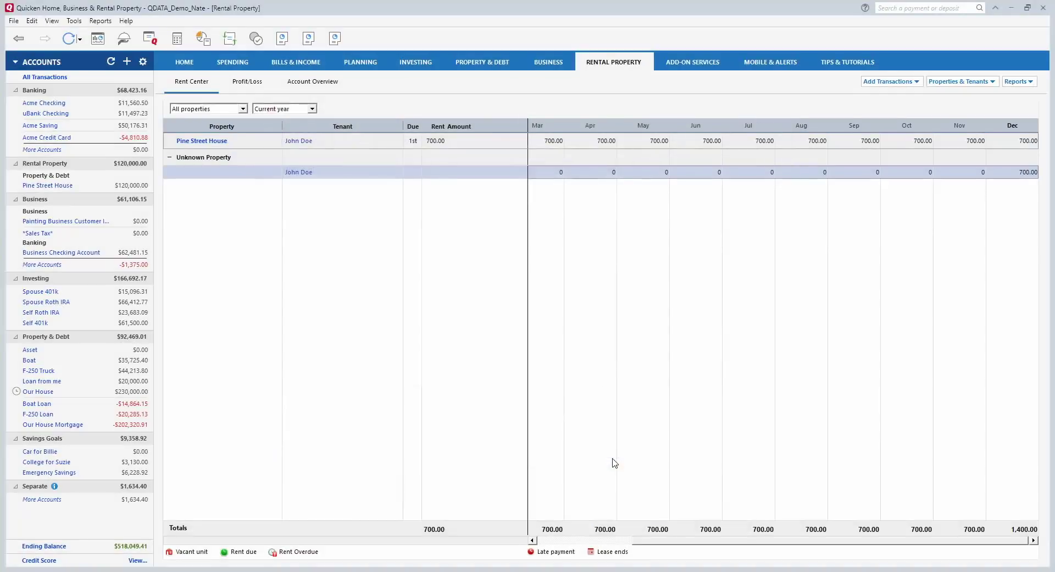
Examine the Pine Street House tenant's rent details, contact information, lease terms, security deposit, and documents.
click(307, 142)
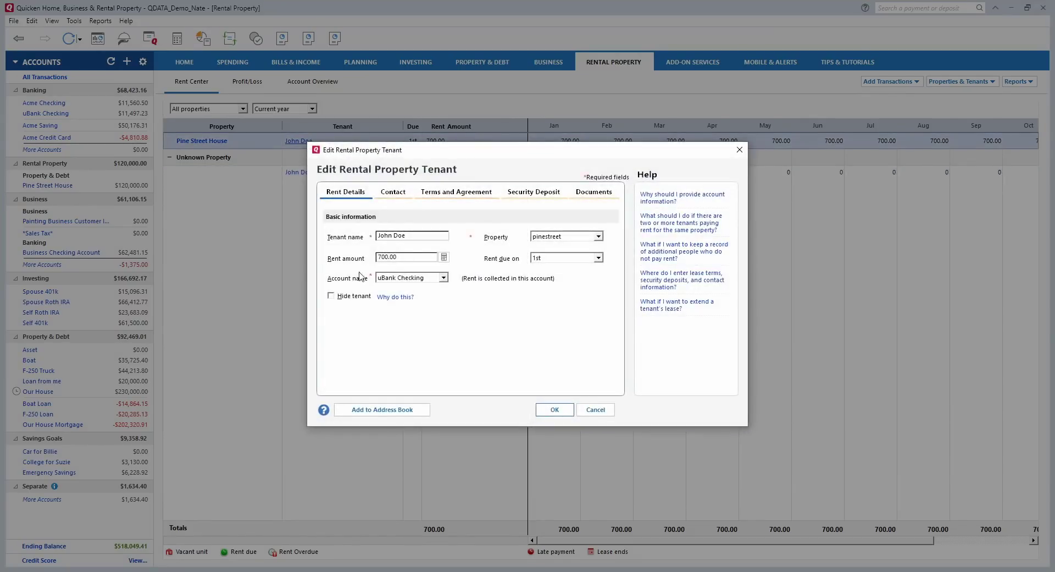
click(396, 193)
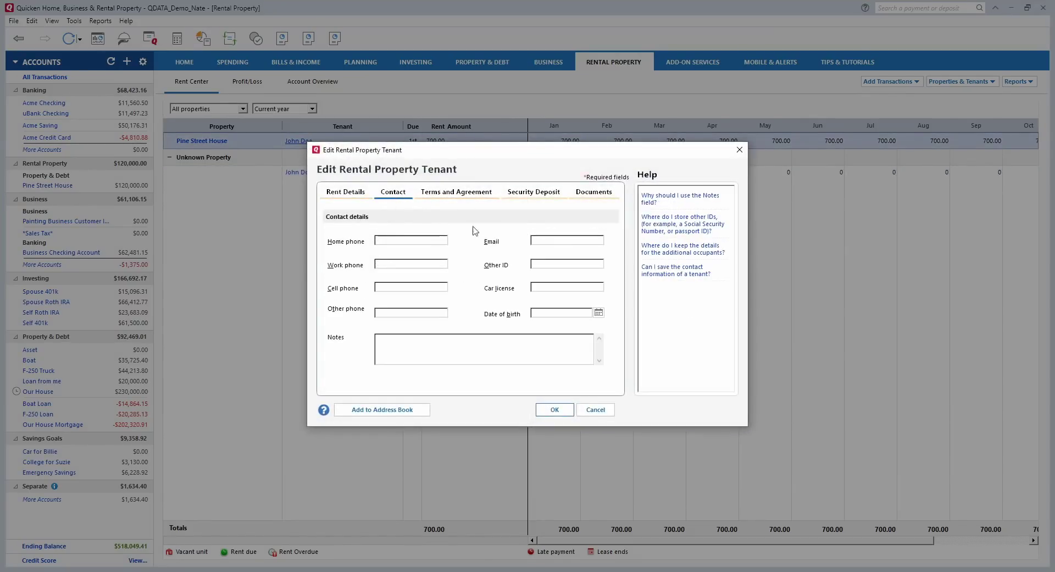
click(458, 189)
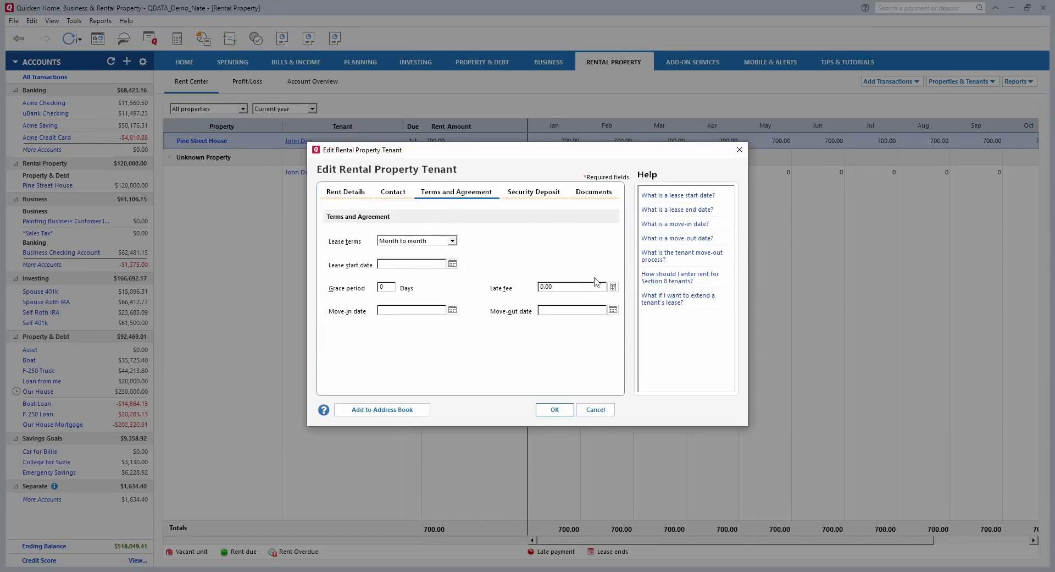
click(533, 201)
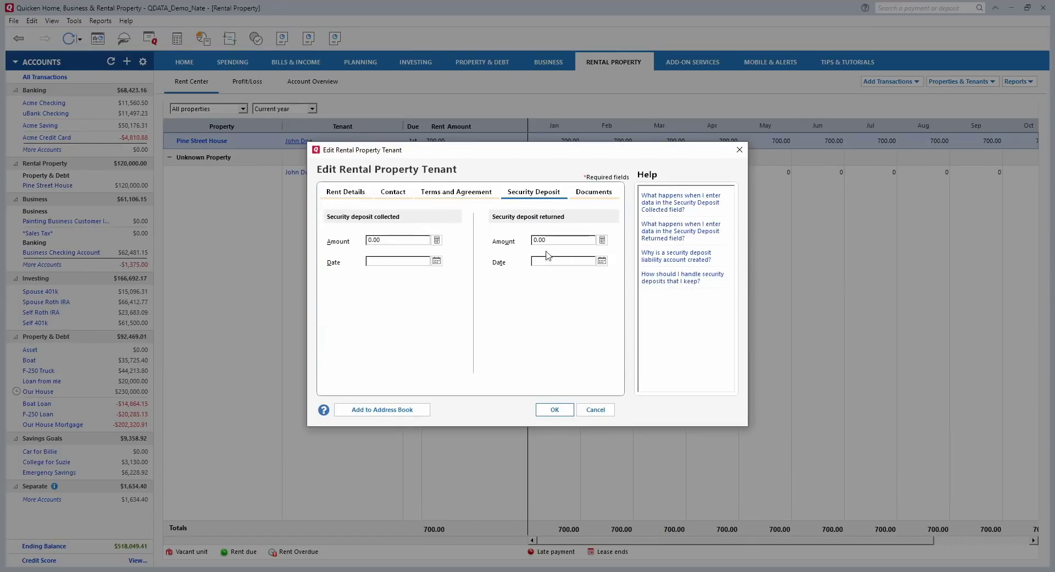
click(591, 196)
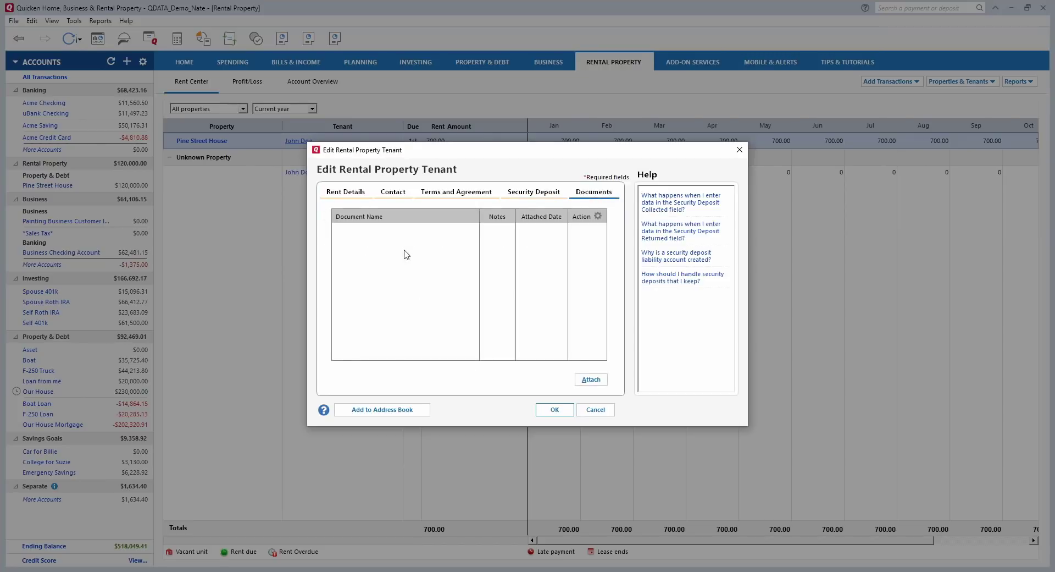
click(557, 409)
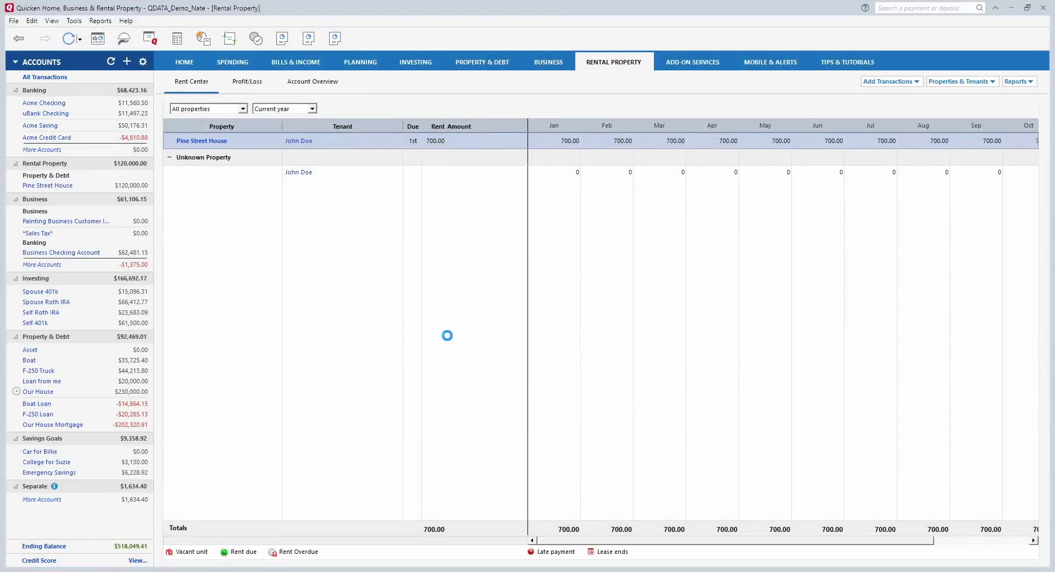
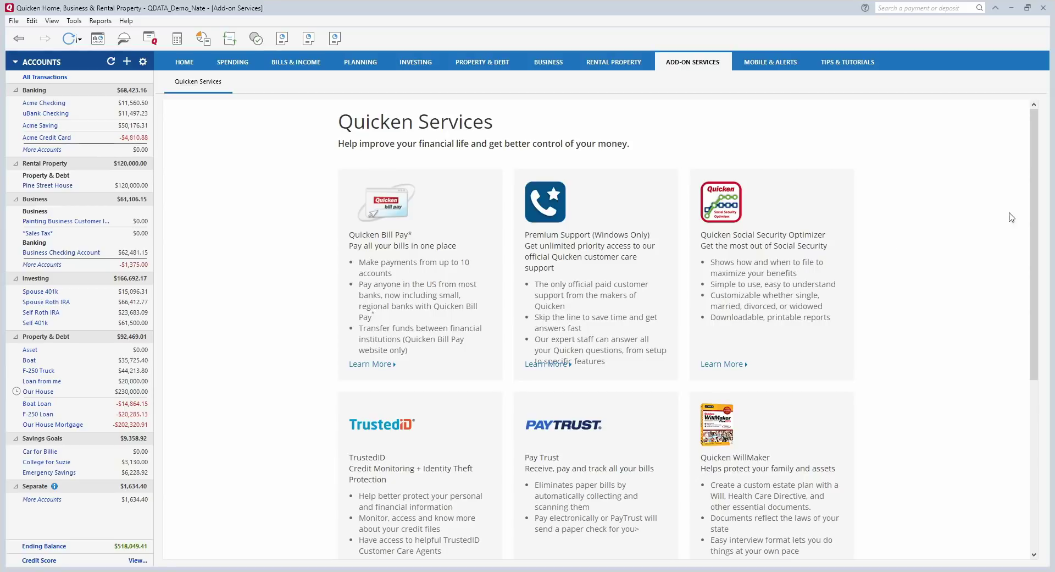
Browse the services offered in the Add-on Services section from start to end.
drag(1031, 219, 1030, 261)
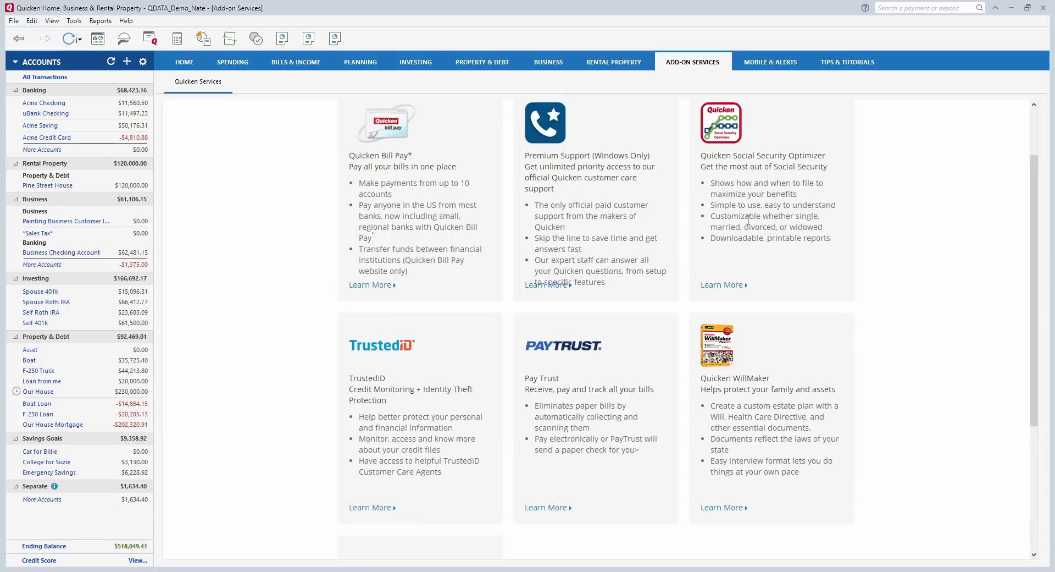
scroll(432, 305, down, 3)
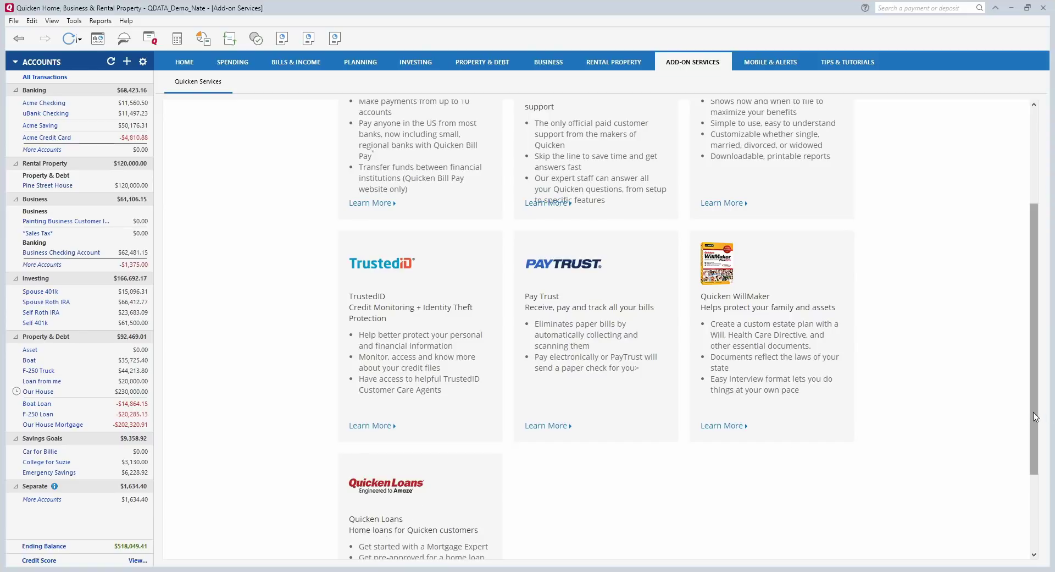
drag(1034, 415, 1028, 306)
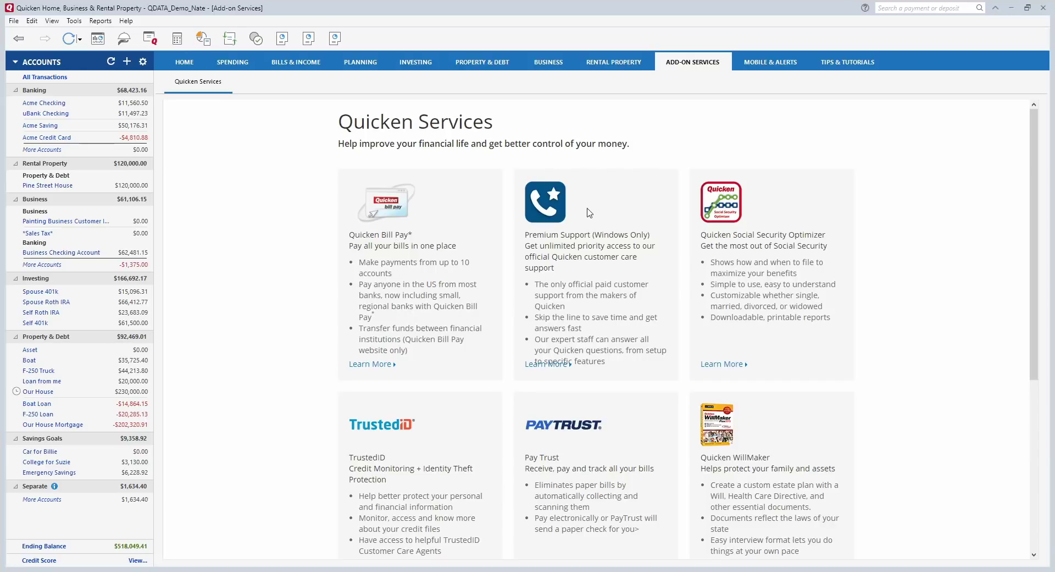
Enter the vault password to view the Mobile & Alerts section without its introduction, and open the Tips & Tutorials section.
click(787, 65)
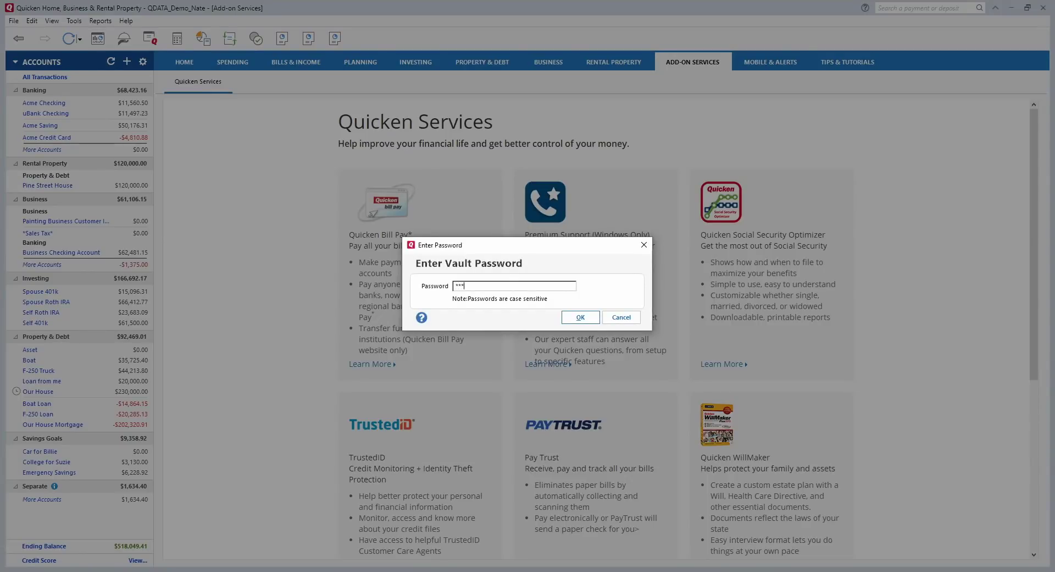
key(Return)
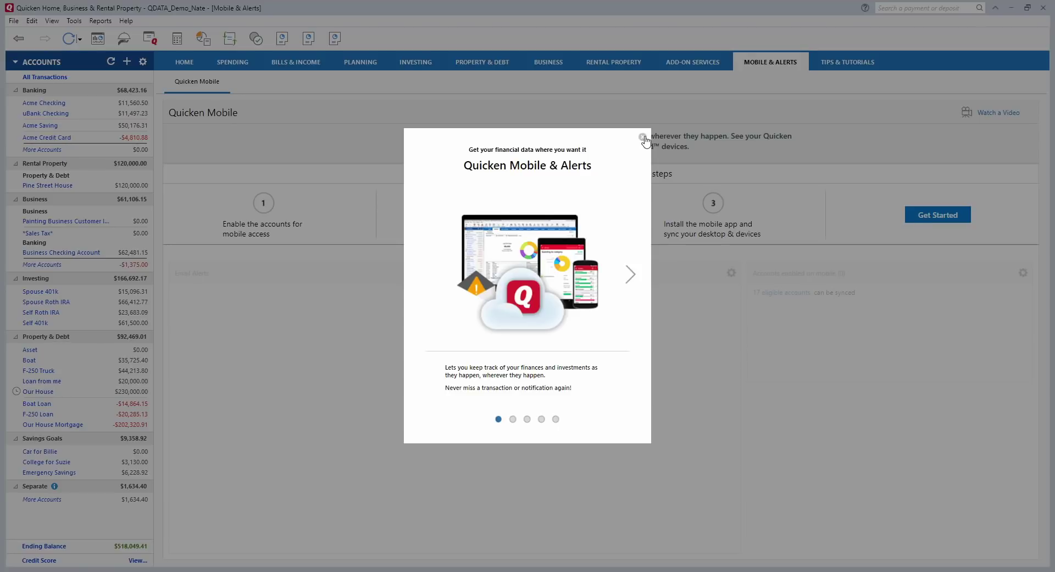
click(642, 137)
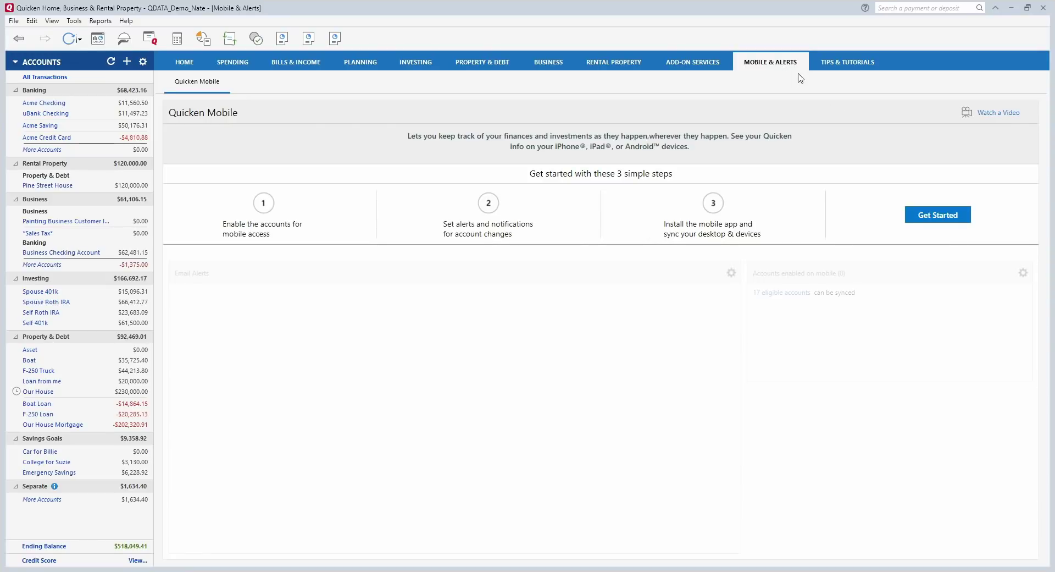
click(846, 61)
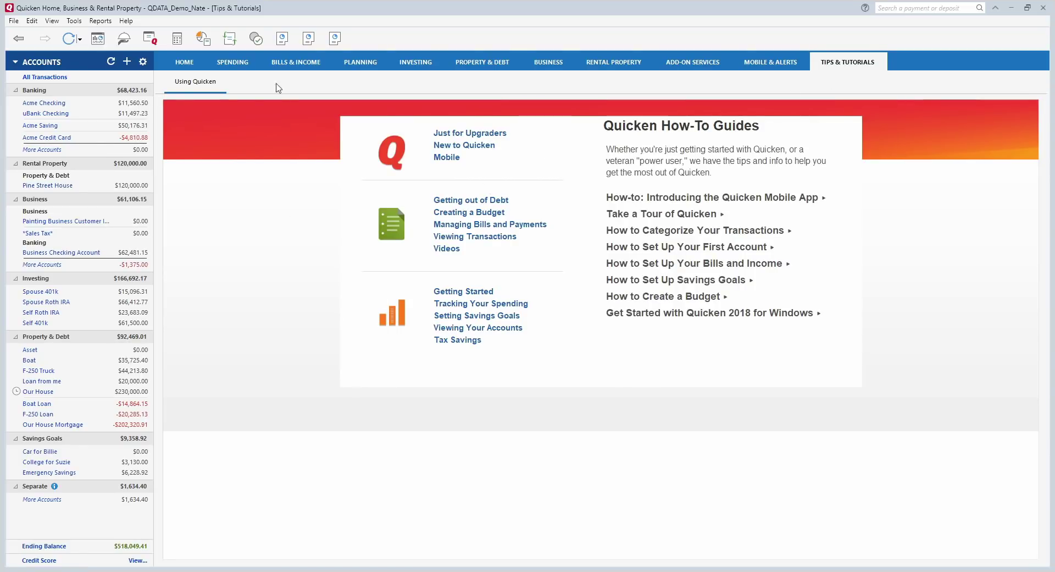
Return to the Home section and review the scheduled bills and income in the December 2017 calendar.
click(184, 62)
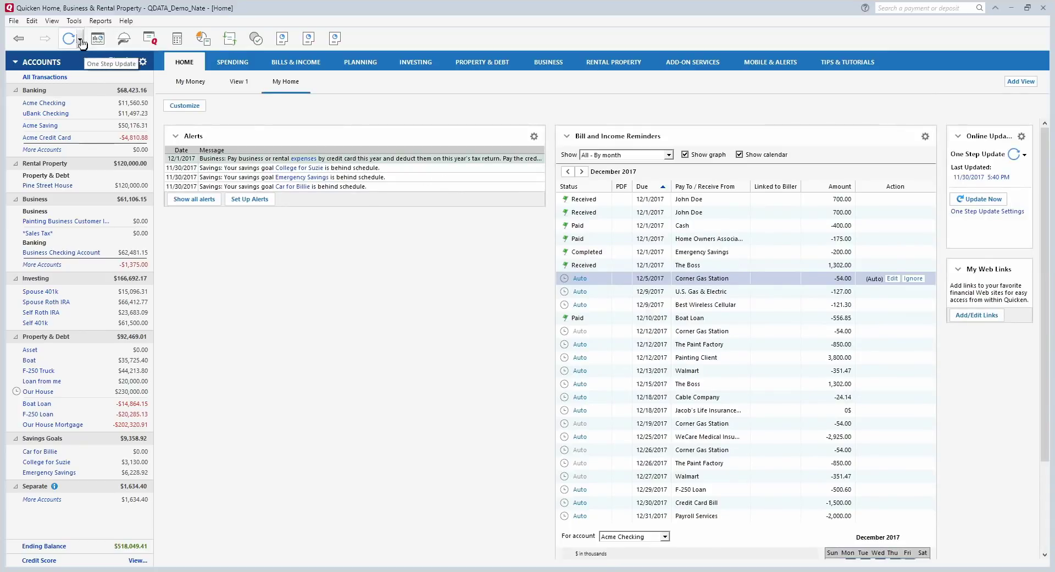
click(73, 23)
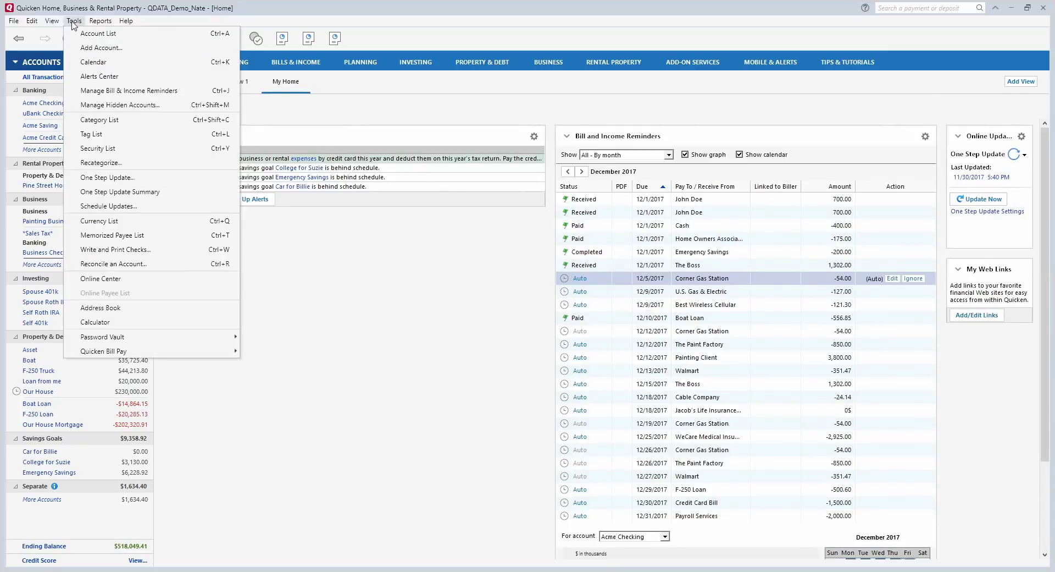
click(94, 63)
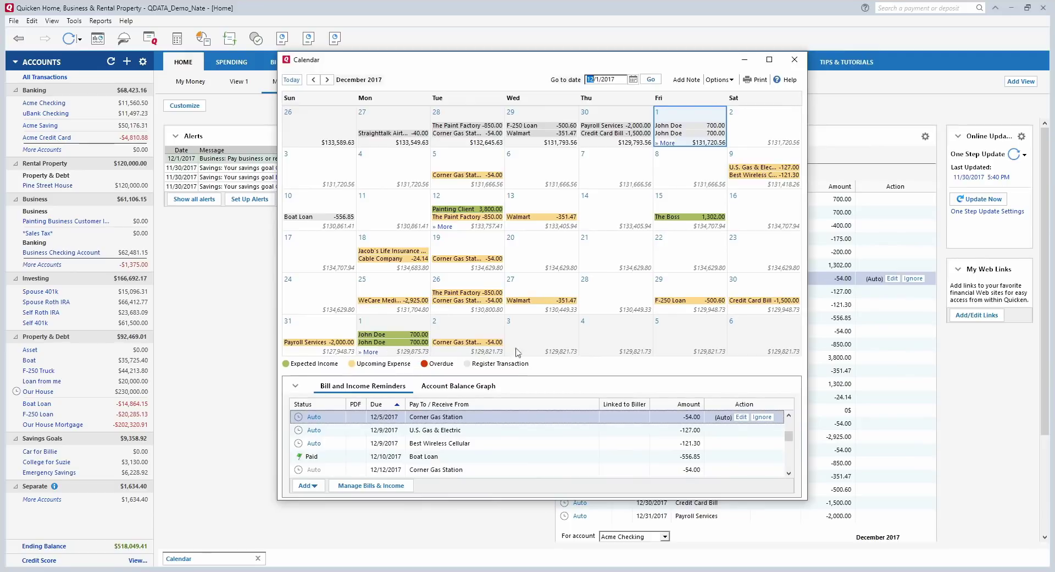
click(795, 59)
Review the full list of alerts in the Alerts Center and the categories in the Category List.
click(74, 21)
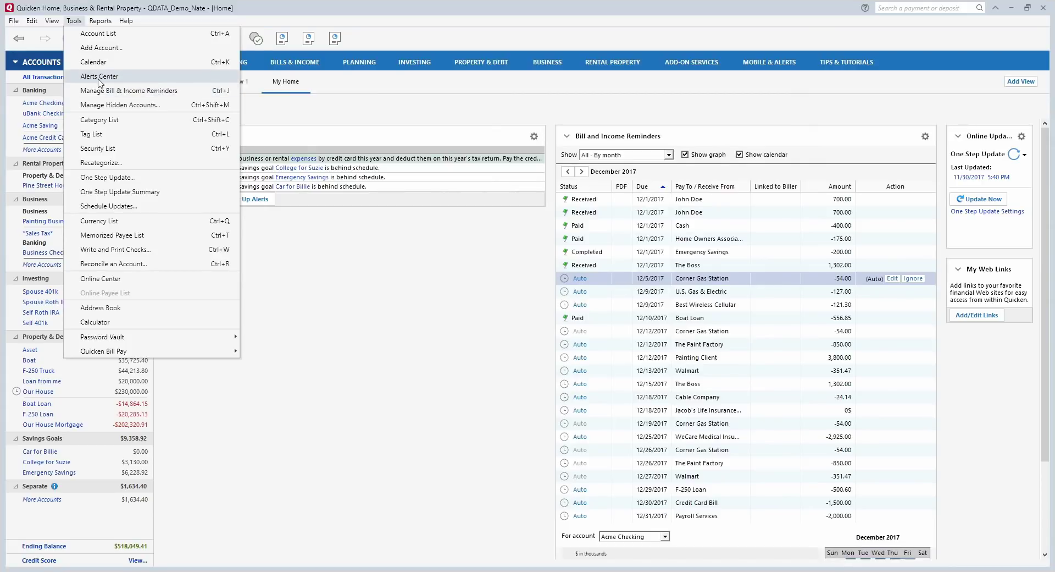
click(100, 77)
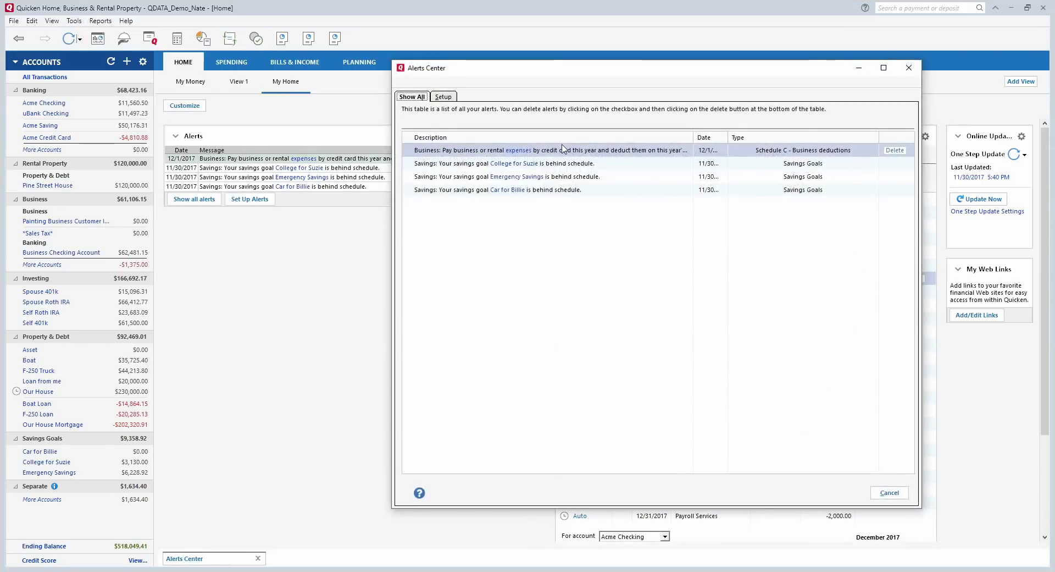
click(909, 69)
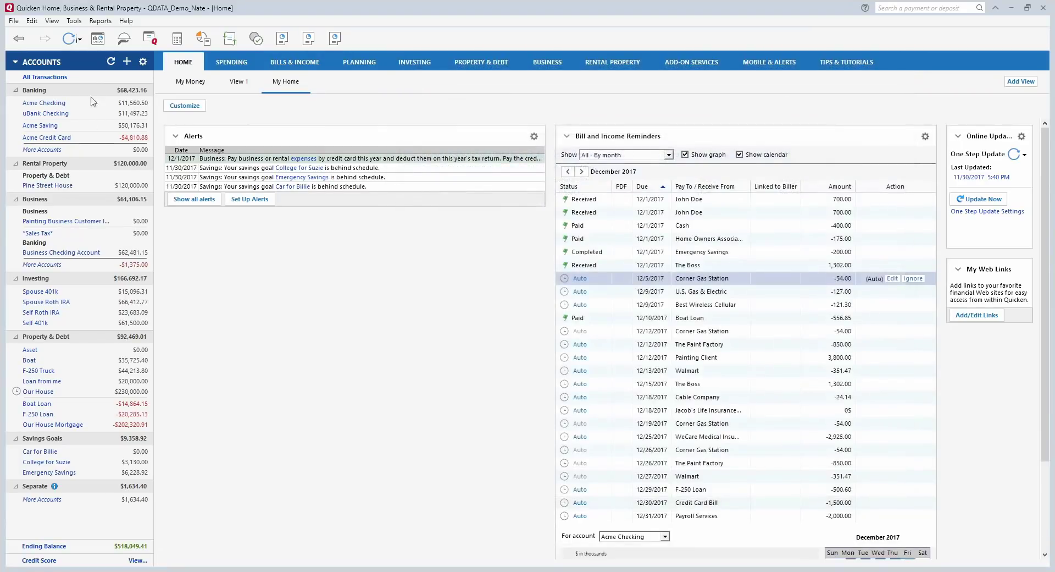
click(74, 23)
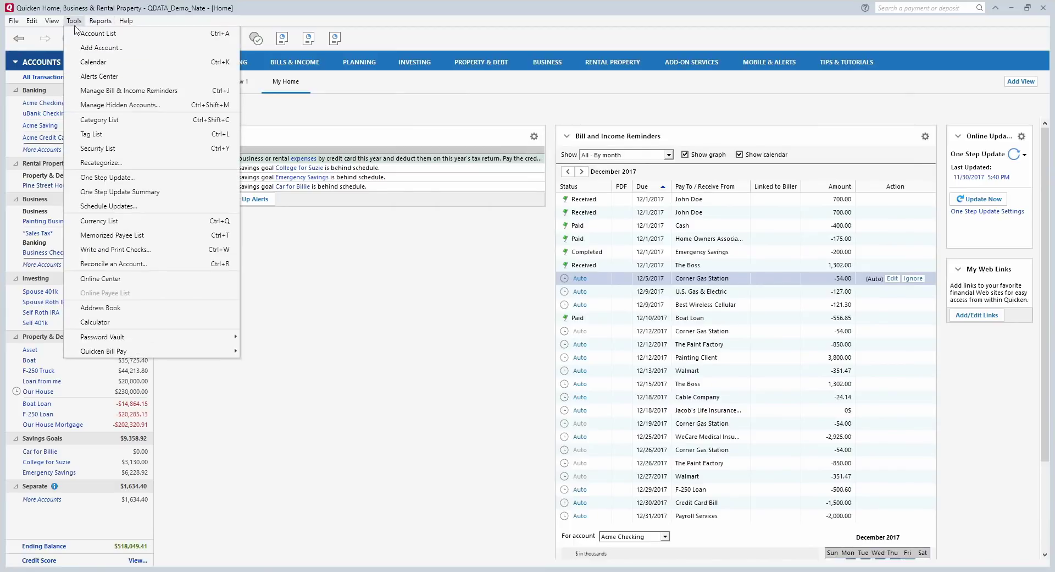
click(99, 120)
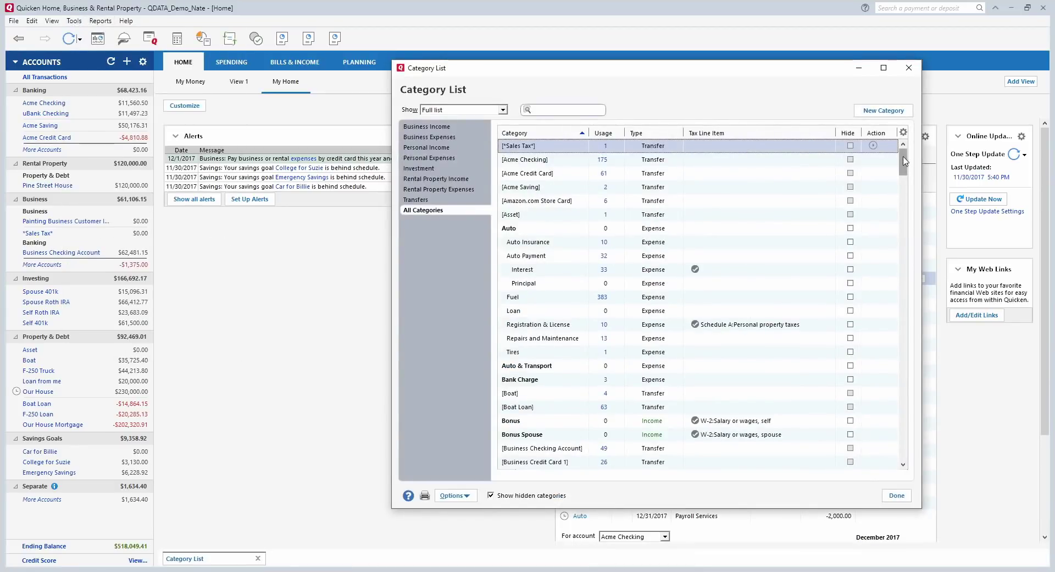
mouse_move(904, 160)
mouse_down()
mouse_move(910, 231)
mouse_move(905, 149)
mouse_up()
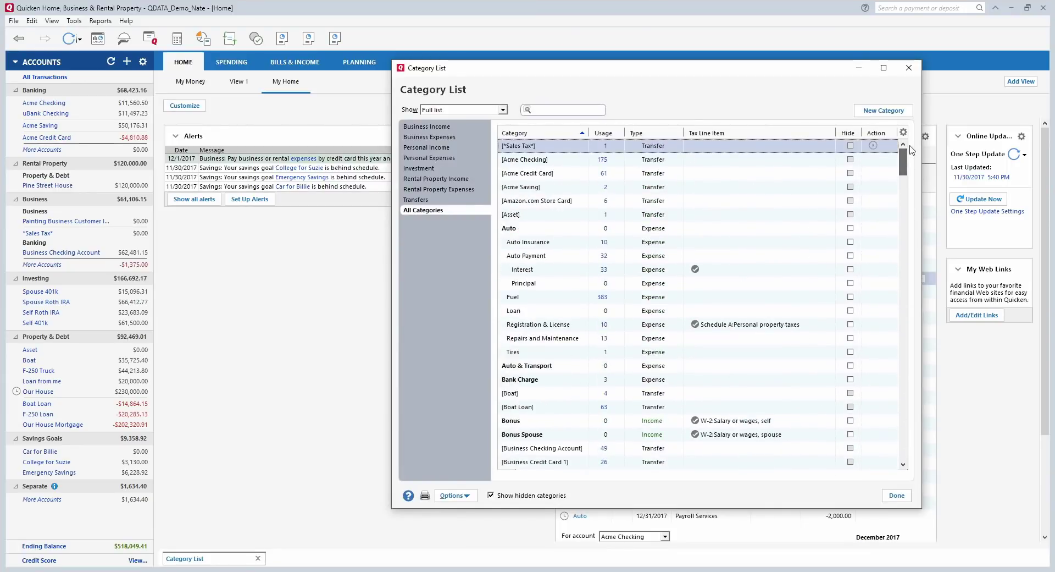
click(914, 73)
Examine the Recategorize tool's search options, switching the search type to memorized payees, and leave without recategorizing anything.
click(74, 20)
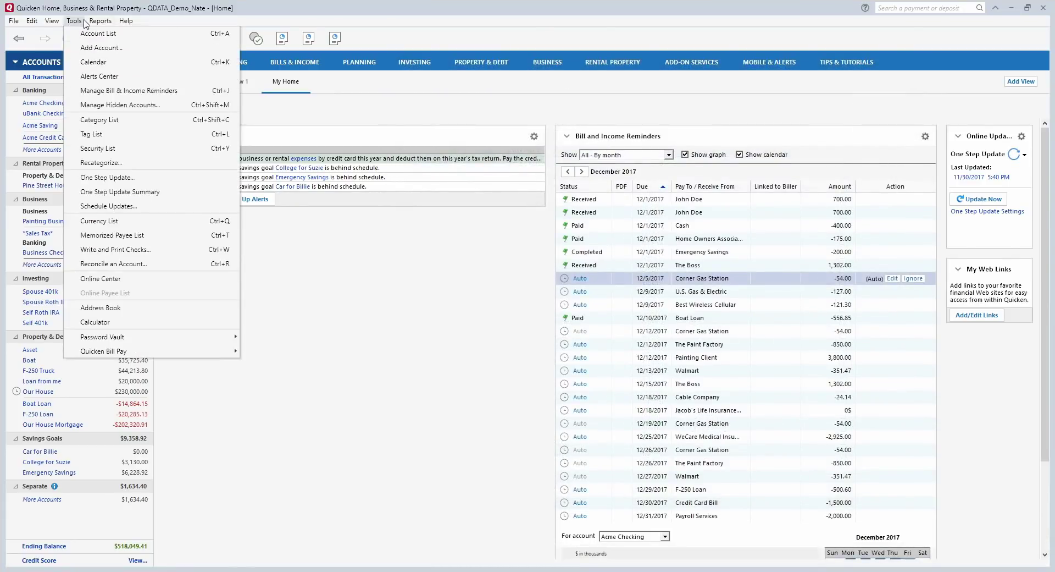
click(117, 164)
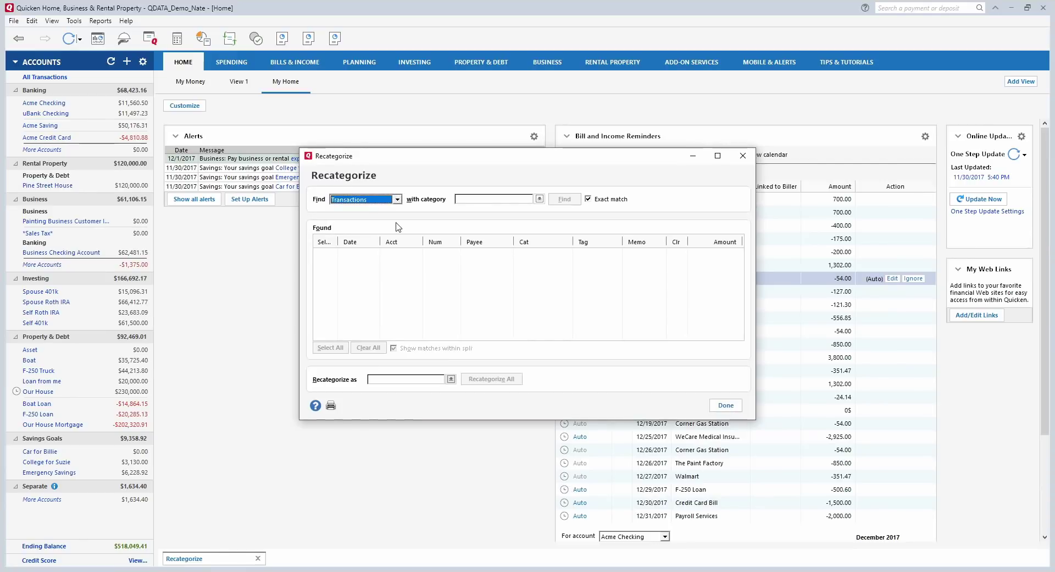
click(493, 198)
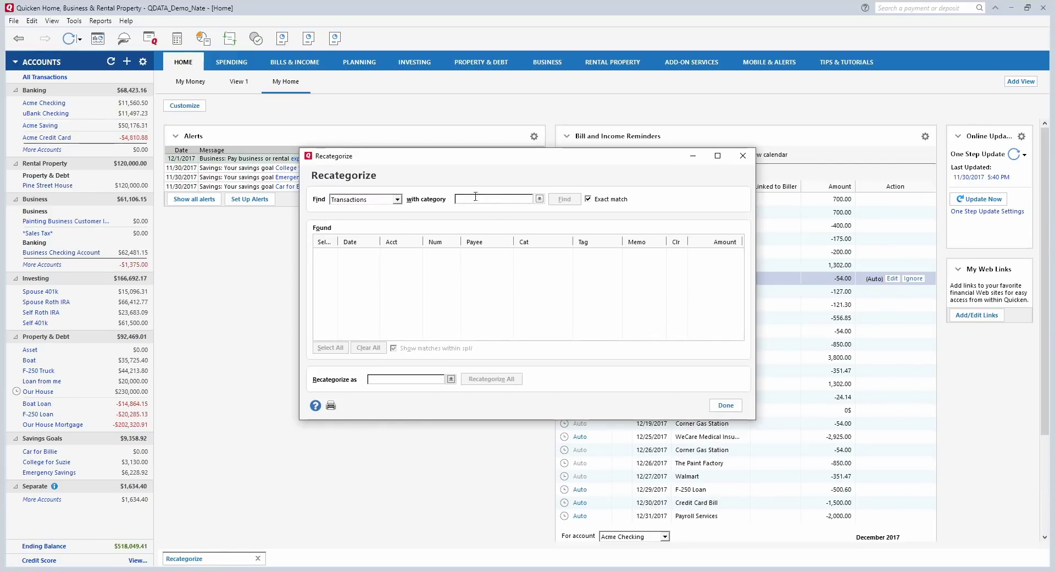
click(400, 200)
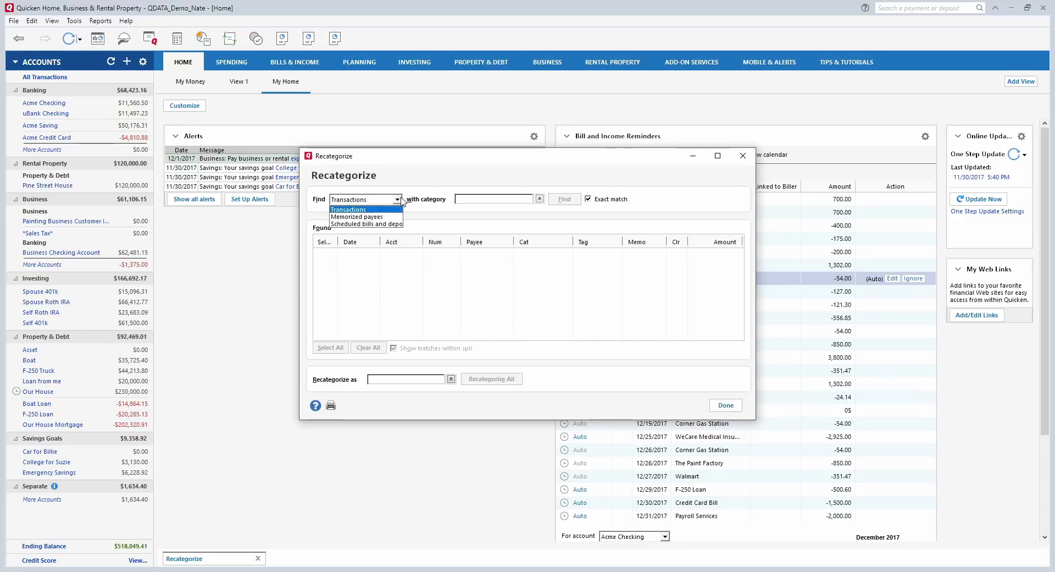
click(392, 221)
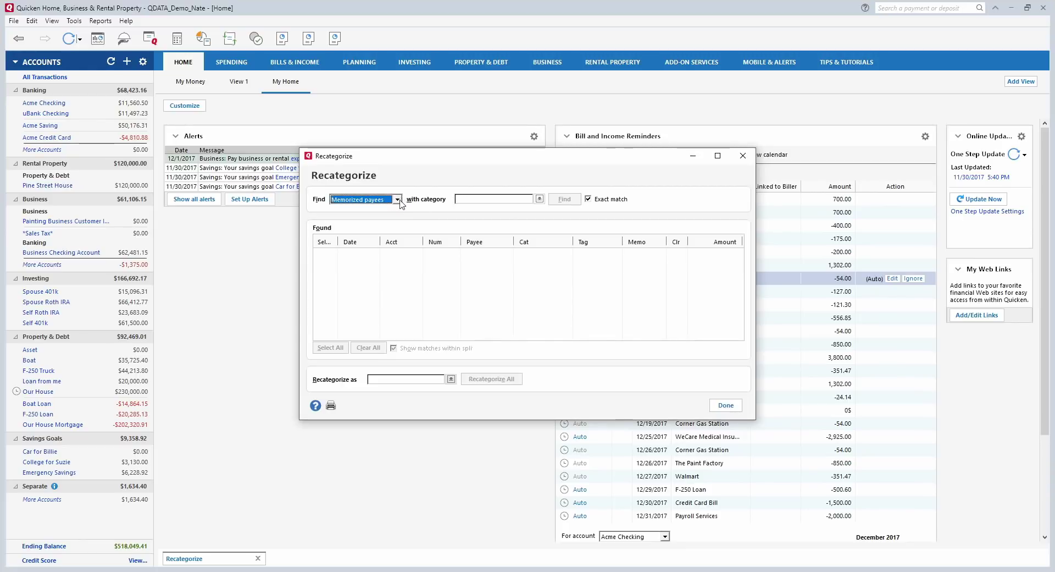
click(398, 199)
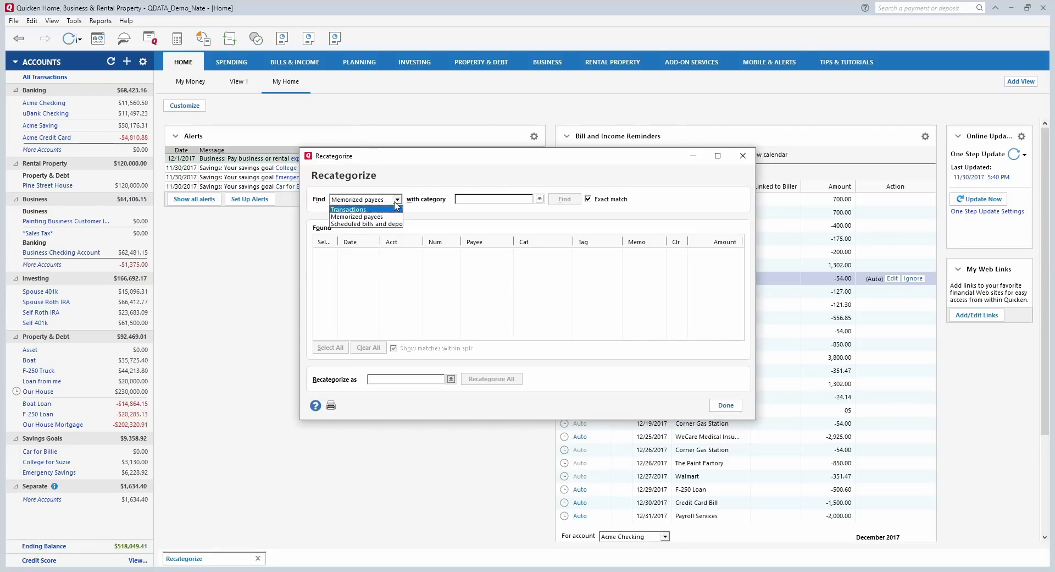
click(479, 199)
click(479, 199)
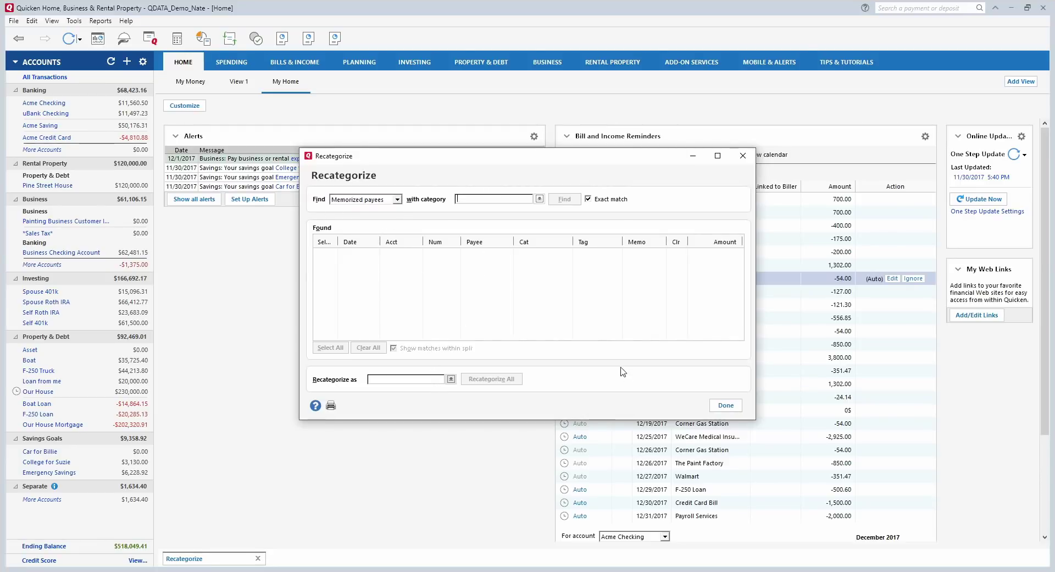
click(726, 405)
Try out an update schedule for every day of the week at 2:00 AM, and discard it.
click(74, 20)
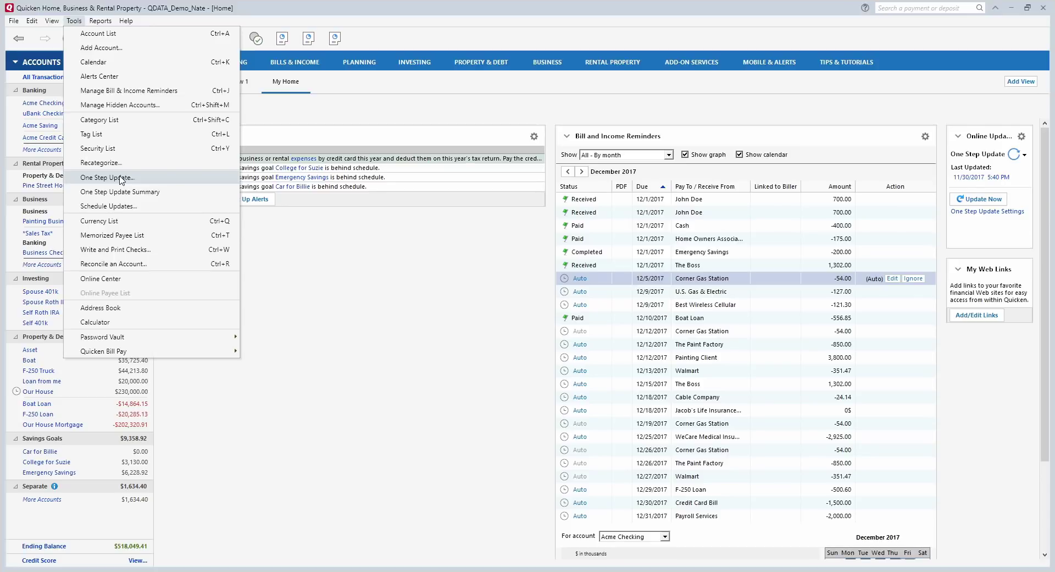
click(130, 207)
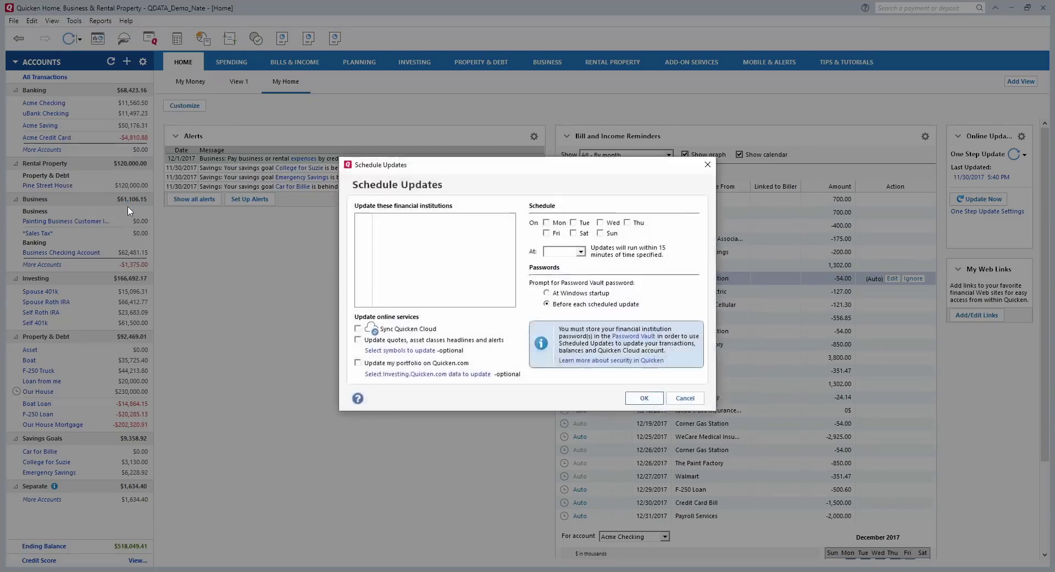
drag(486, 168, 372, 168)
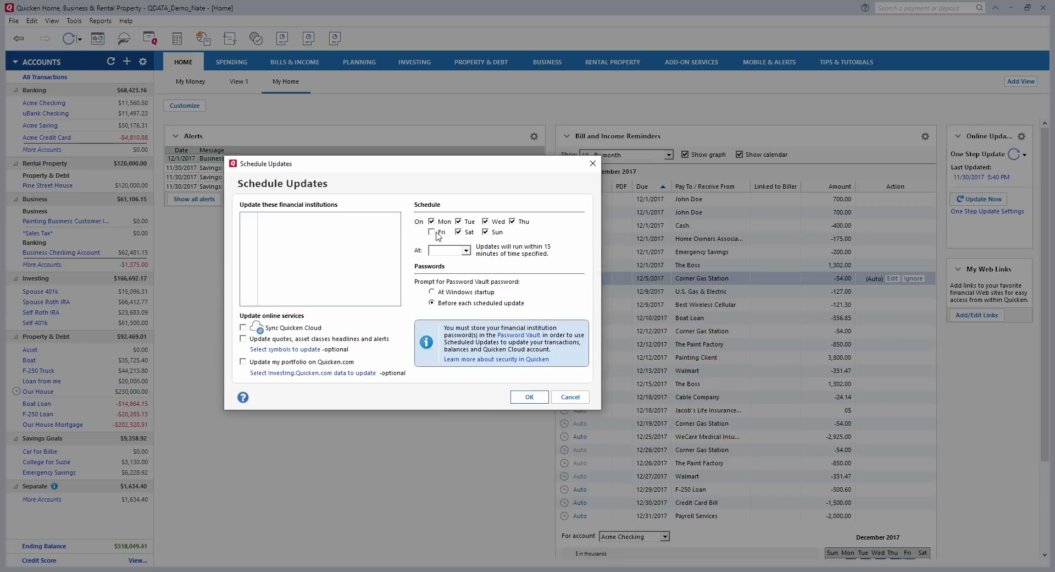
click(466, 252)
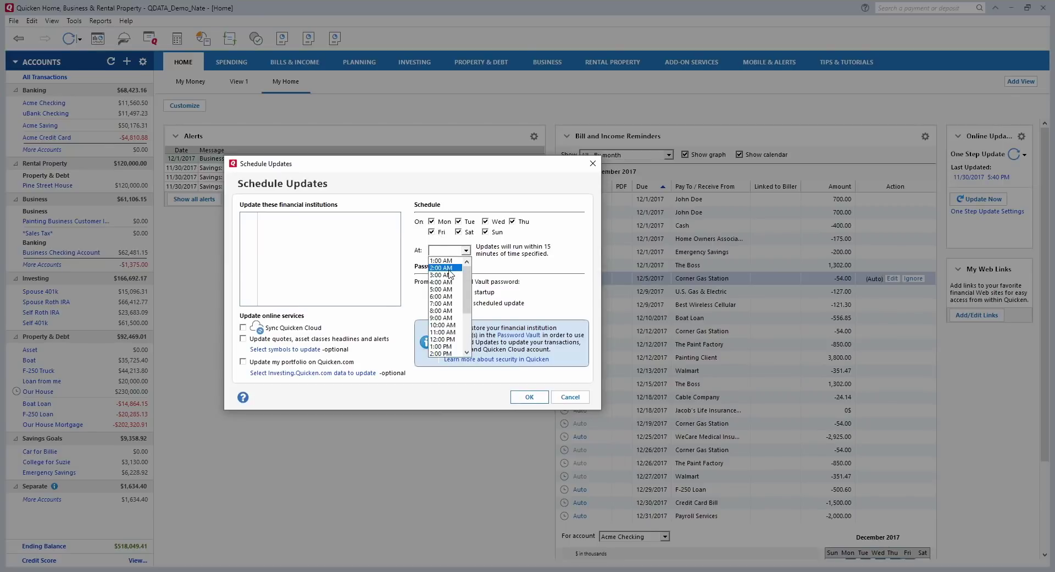
click(451, 273)
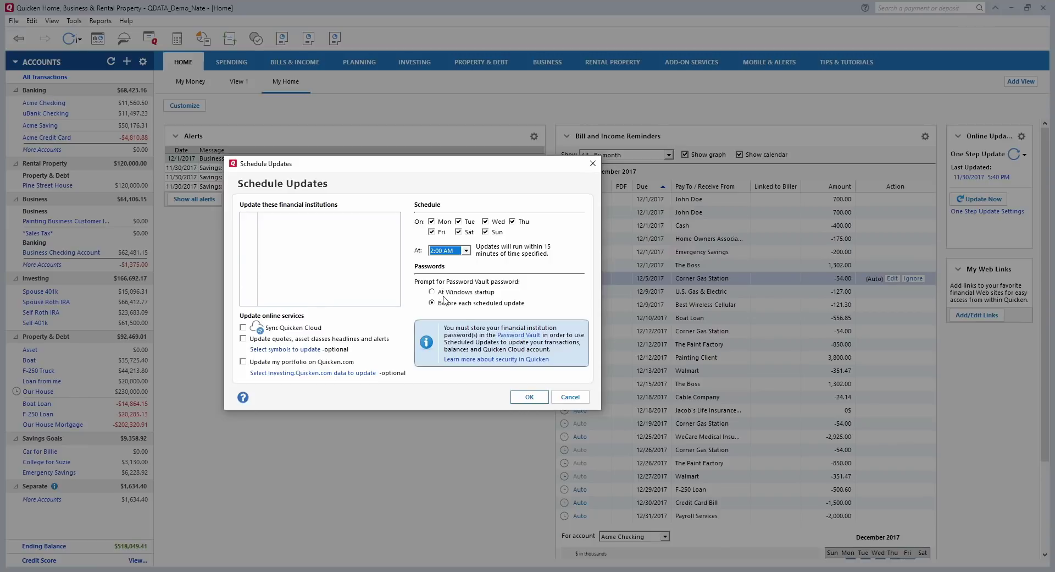
click(572, 398)
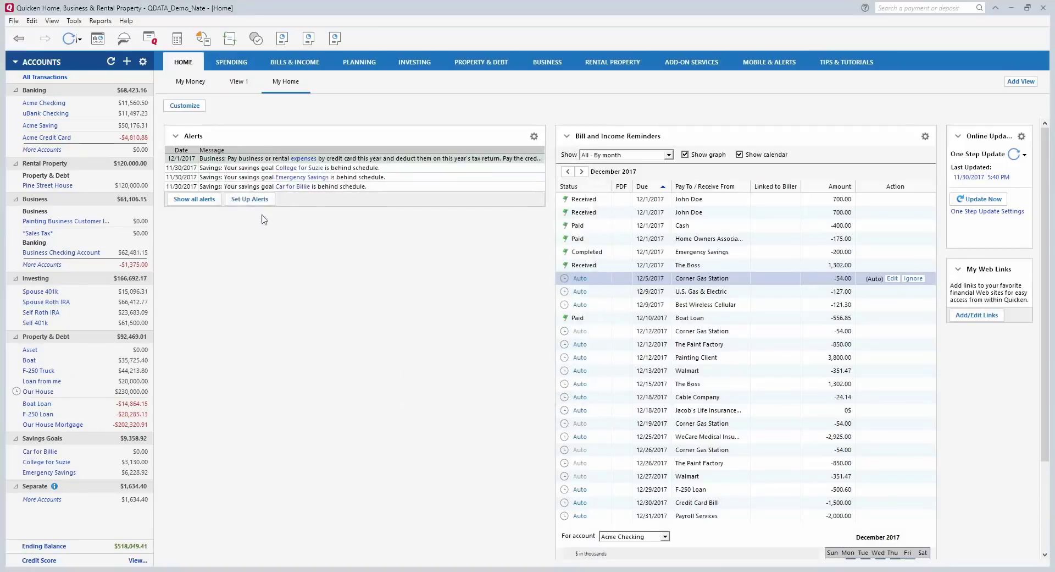
Review the check-writing form for Acme Checking and the Customers group of the Address Book.
click(74, 21)
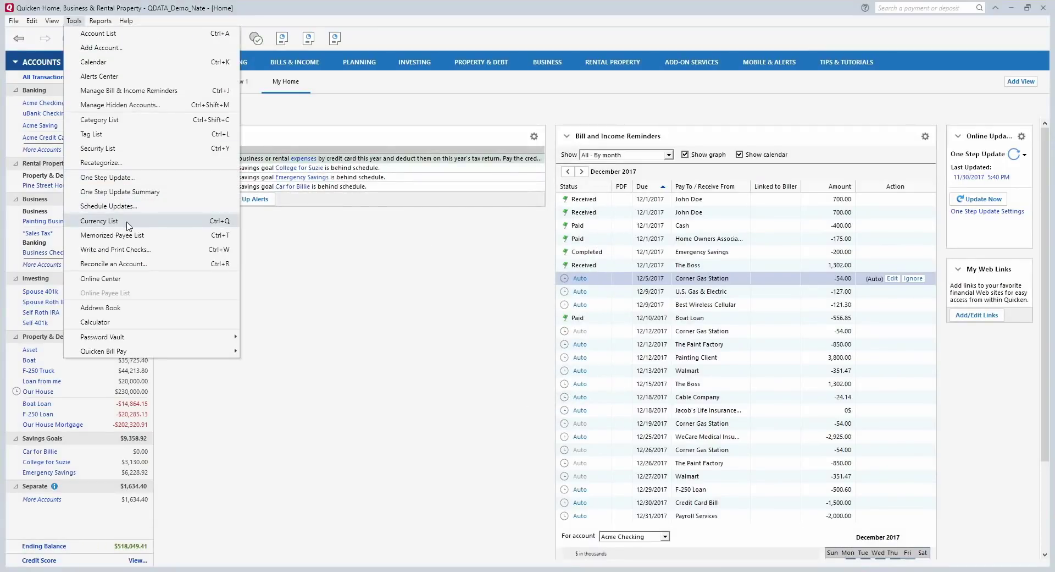
click(126, 252)
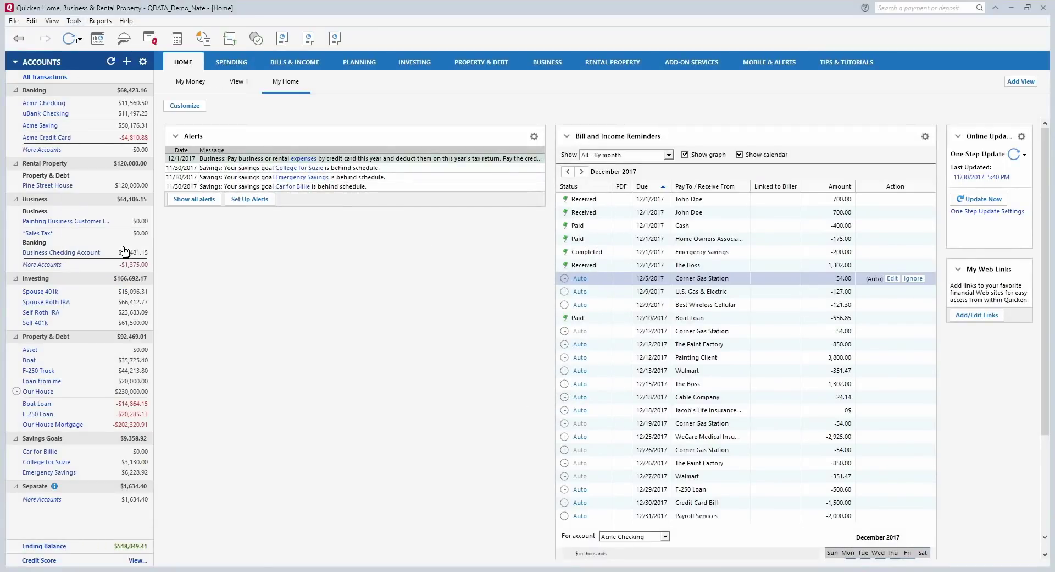
drag(603, 142, 340, 112)
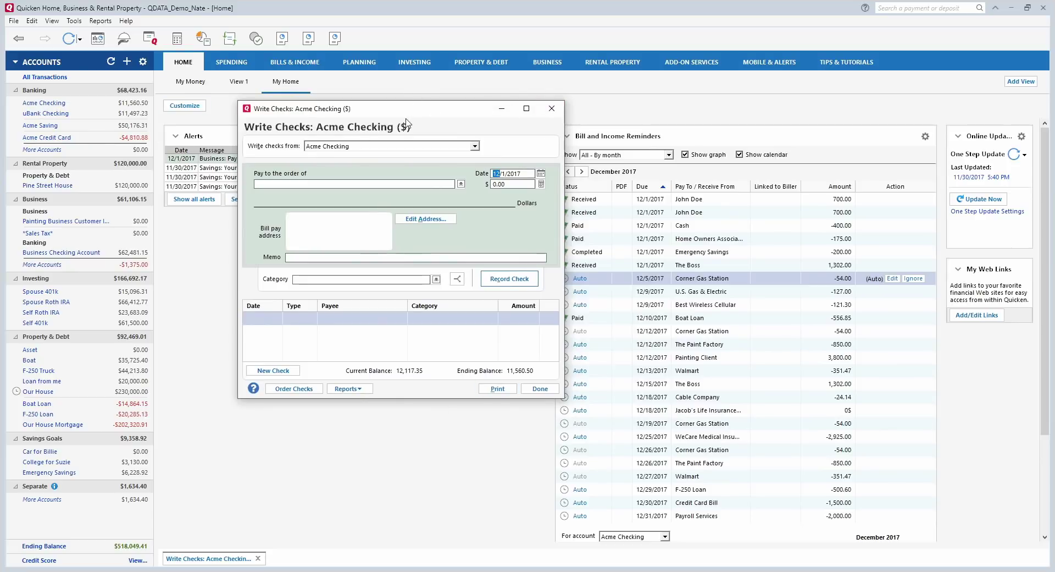
click(552, 108)
click(75, 20)
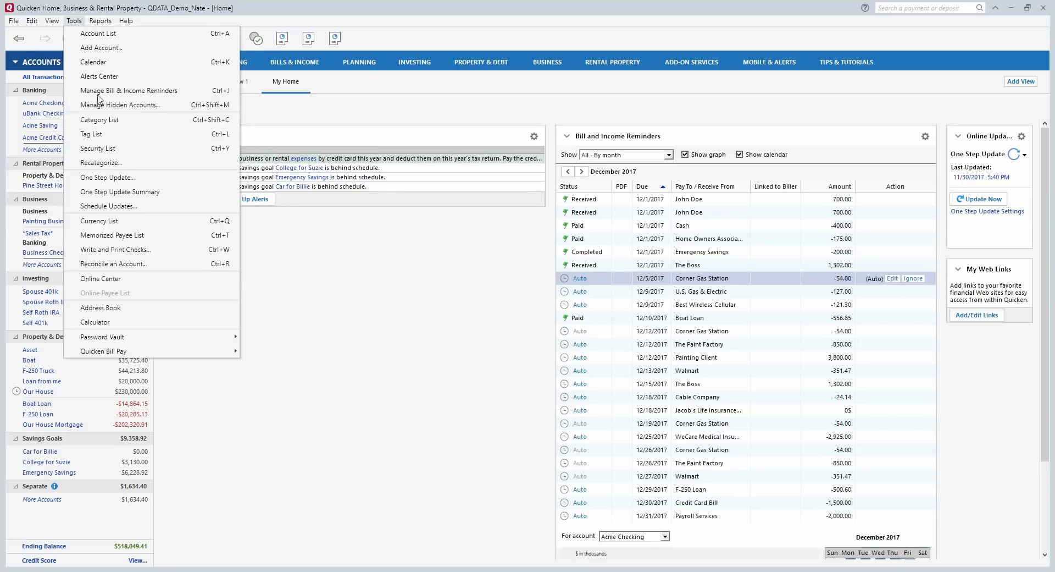
click(115, 311)
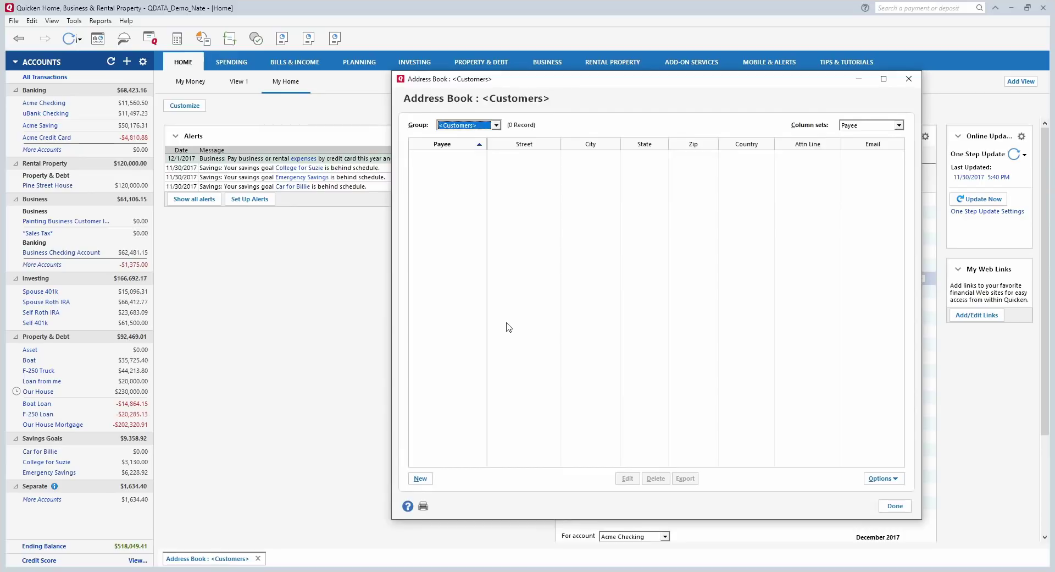
click(909, 78)
Look over the remaining tools, including the Quicken Bill Pay options.
click(74, 21)
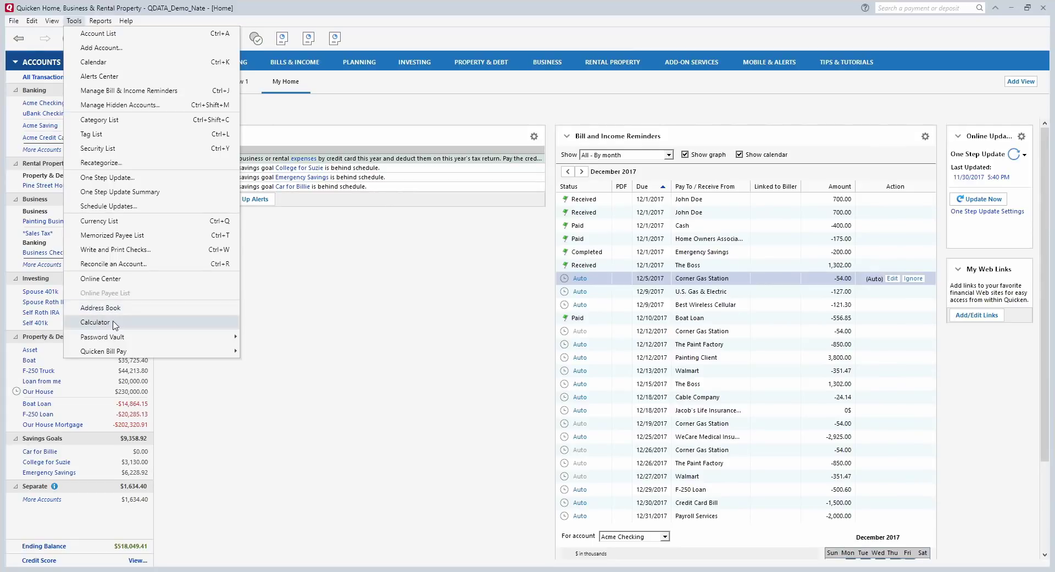
mouse_move(128, 357)
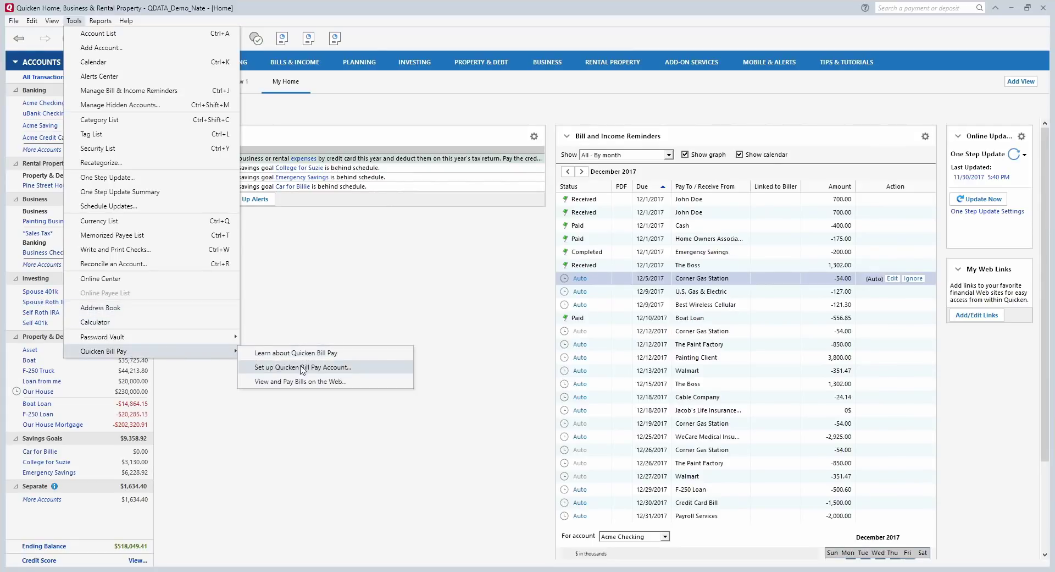
click(305, 295)
Open the Reports & Graphs Center and look over the available Quicken standard reports.
click(106, 21)
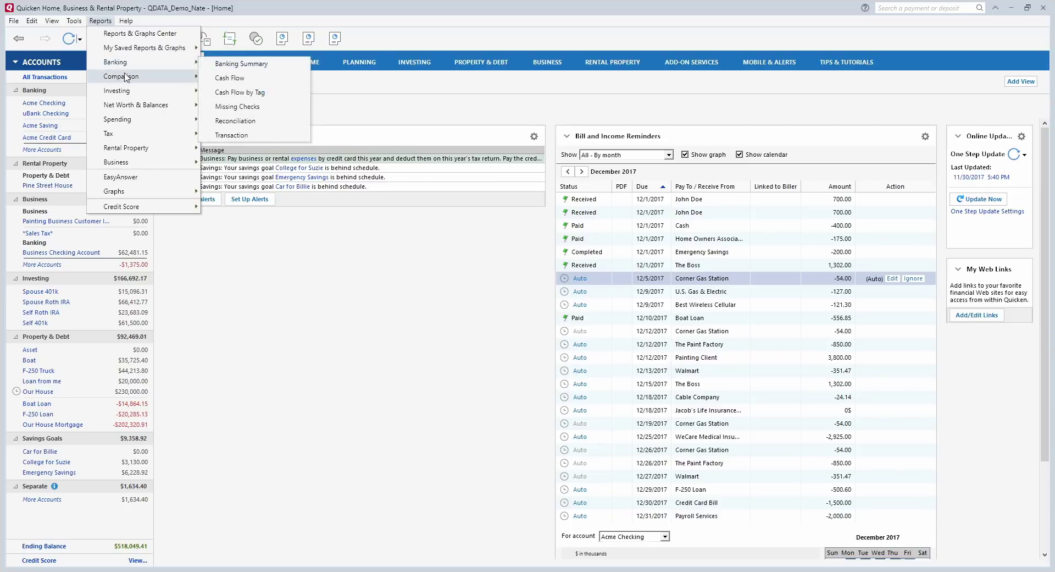
click(112, 33)
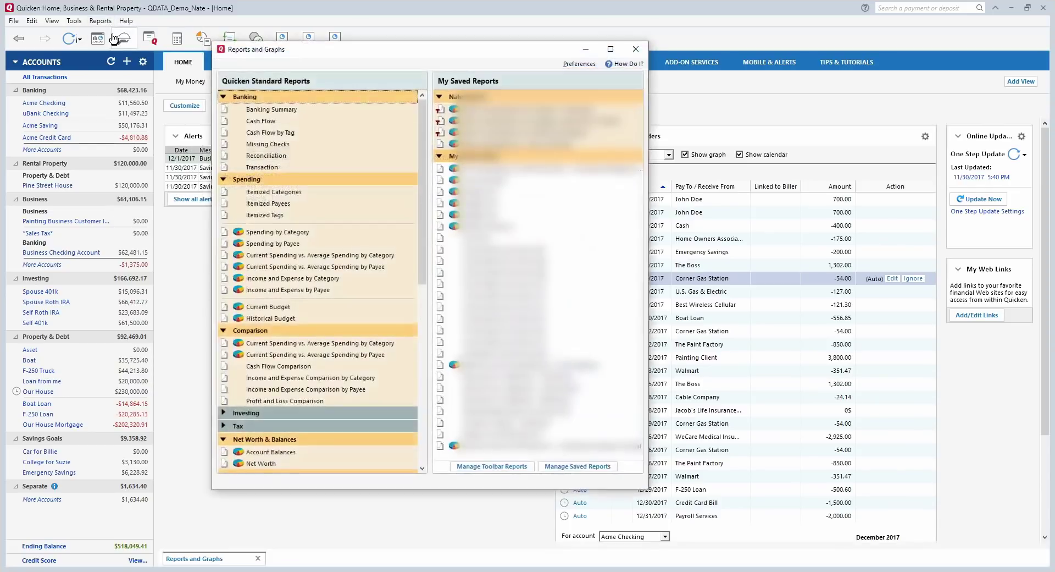
drag(374, 49, 401, 29)
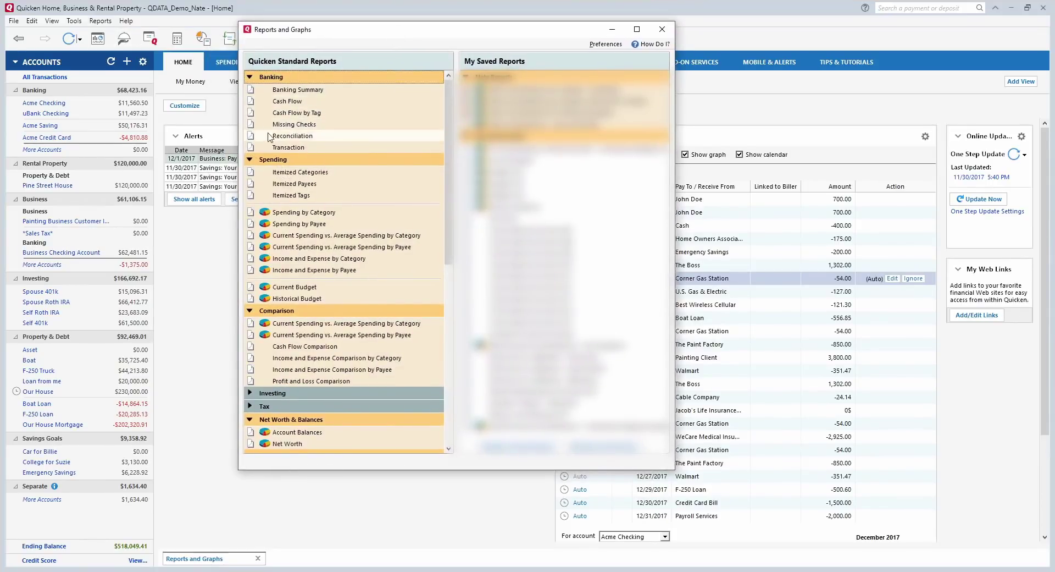
mouse_move(448, 165)
mouse_down()
mouse_move(449, 176)
mouse_move(454, 157)
mouse_up()
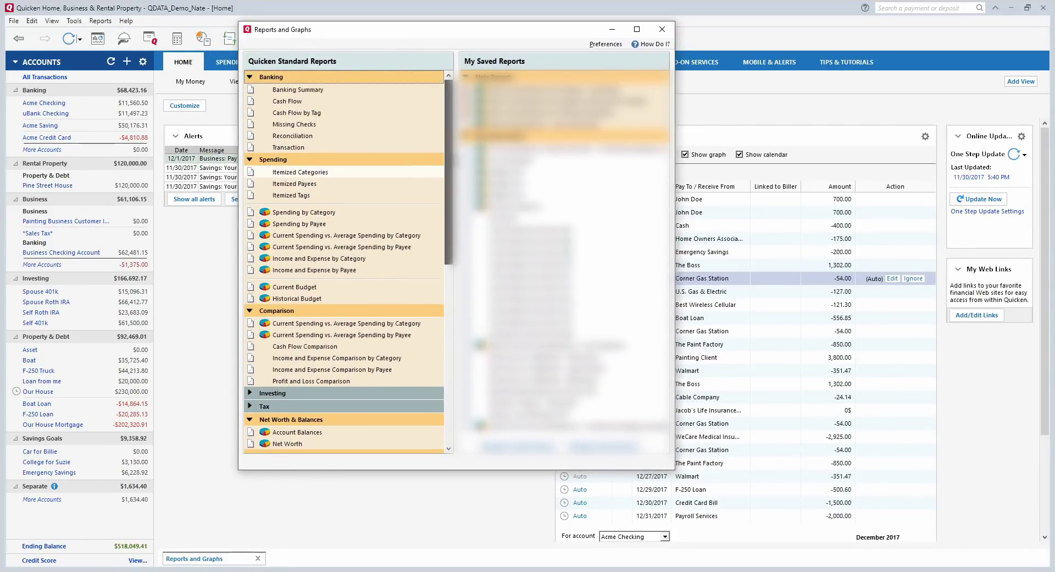
Show the year-to-date Banking Summary report and review its display preferences and export formats.
click(298, 89)
click(413, 138)
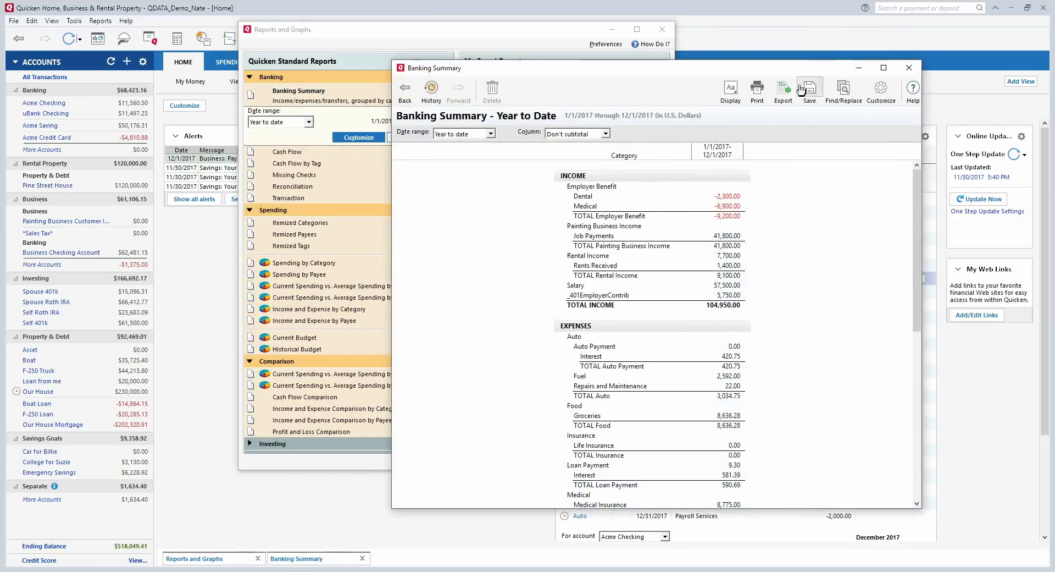
click(730, 91)
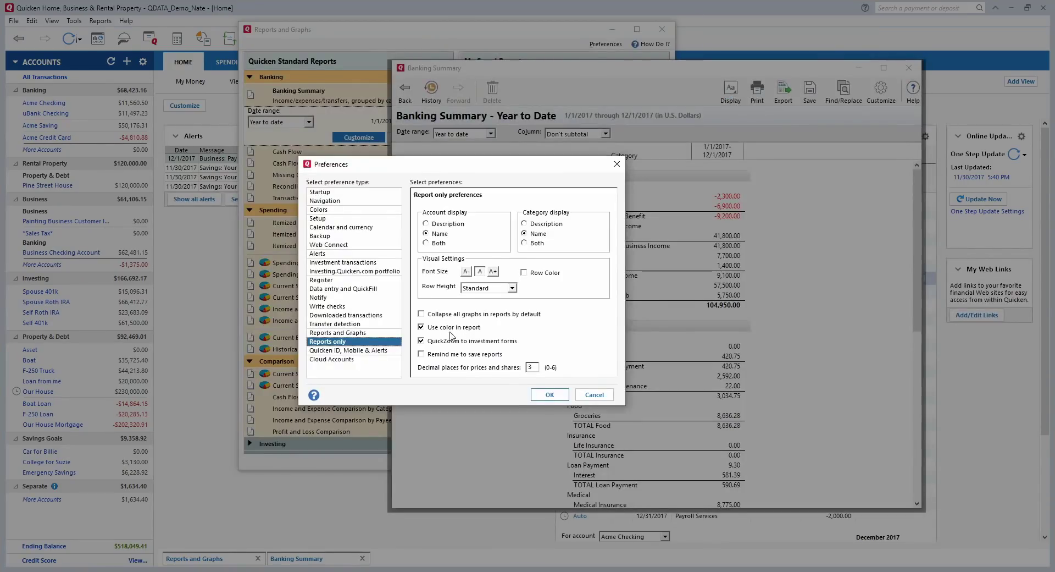
click(550, 394)
click(808, 90)
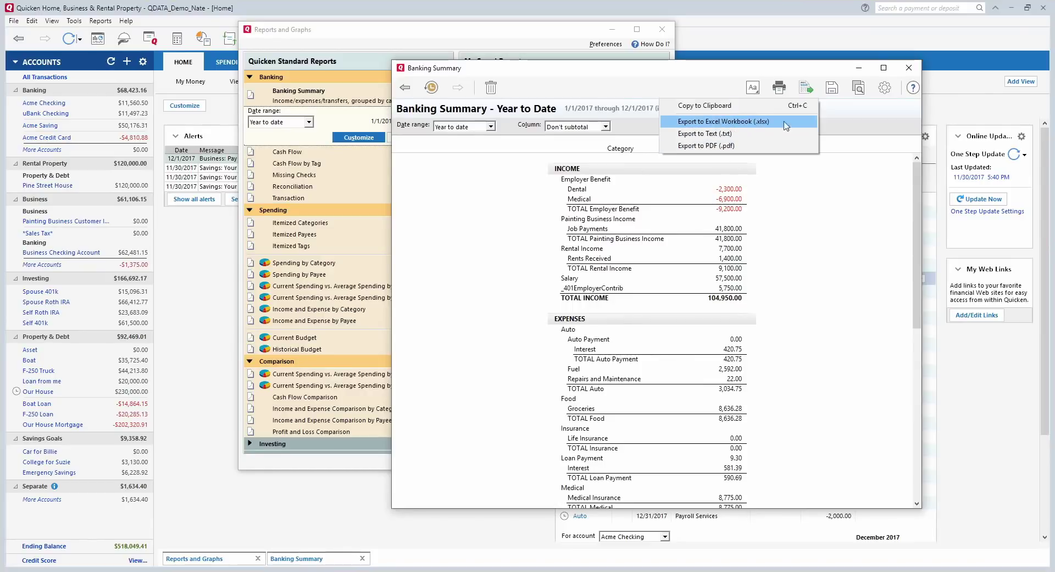
click(825, 171)
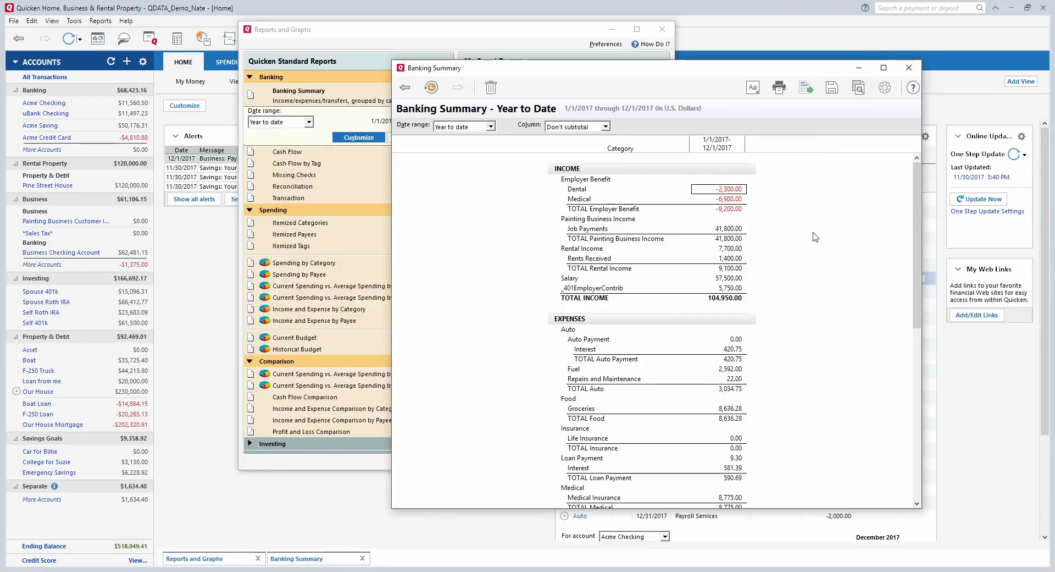
Review the Banking Summary customization options from accounts and categories through the advanced settings, and close the report.
click(886, 88)
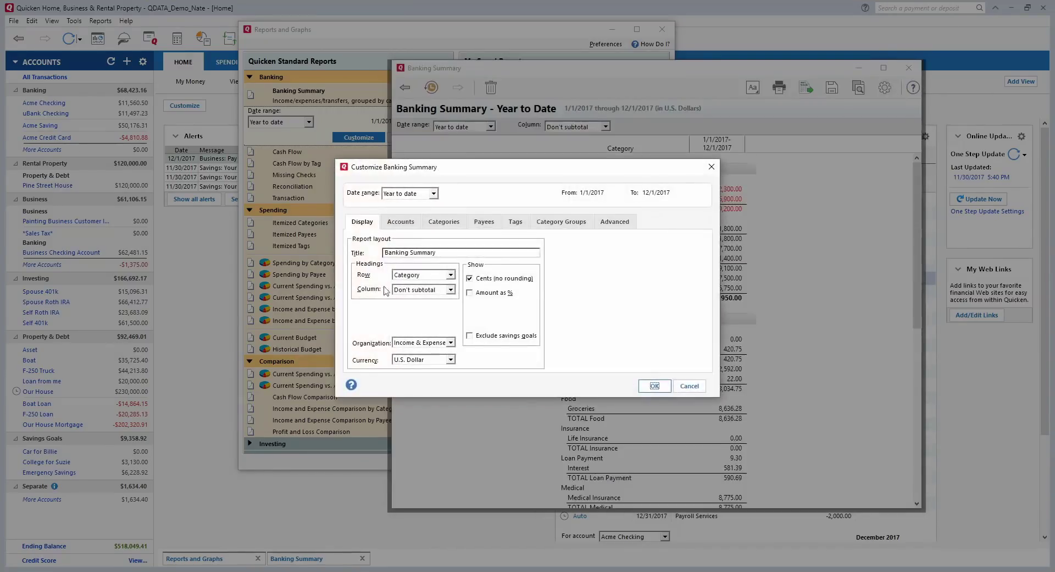
click(407, 224)
click(444, 222)
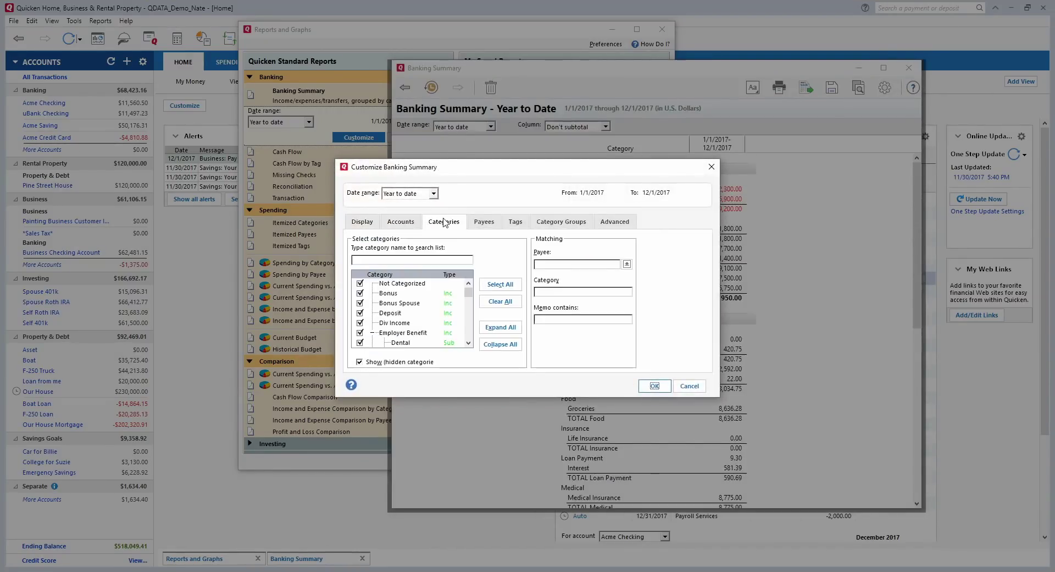
click(481, 222)
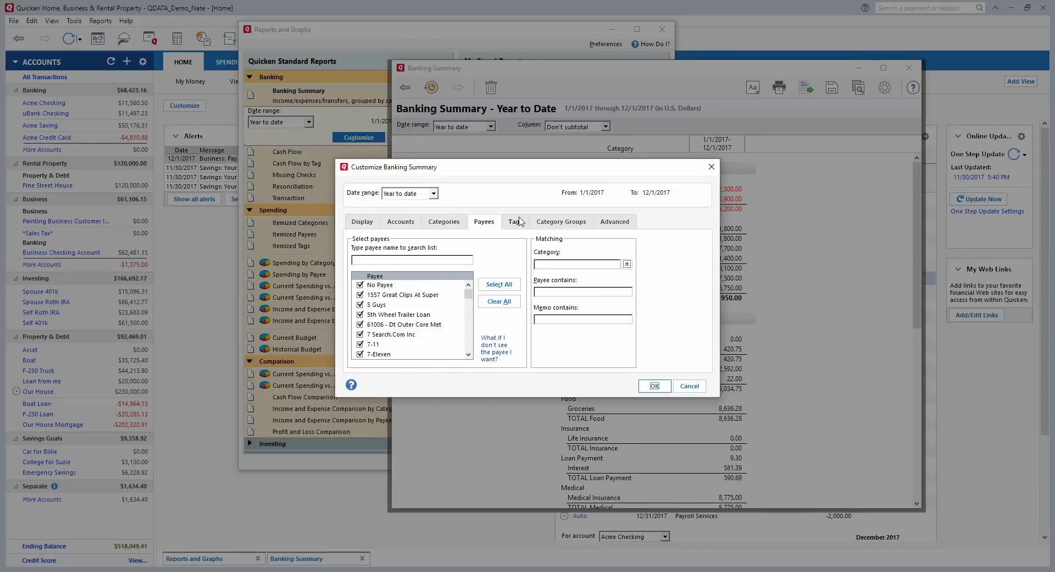
click(519, 221)
click(562, 224)
click(615, 222)
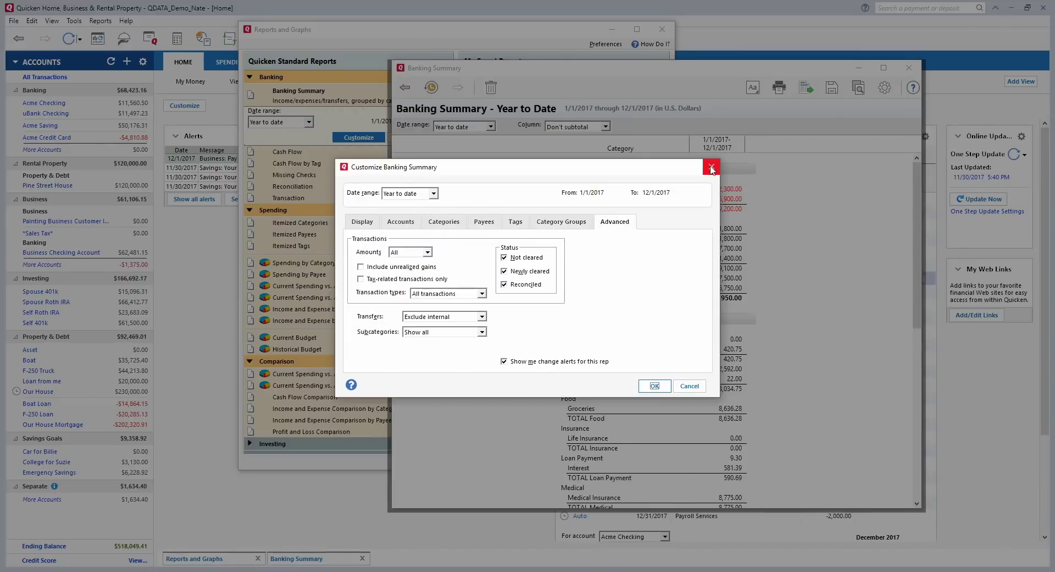
click(712, 167)
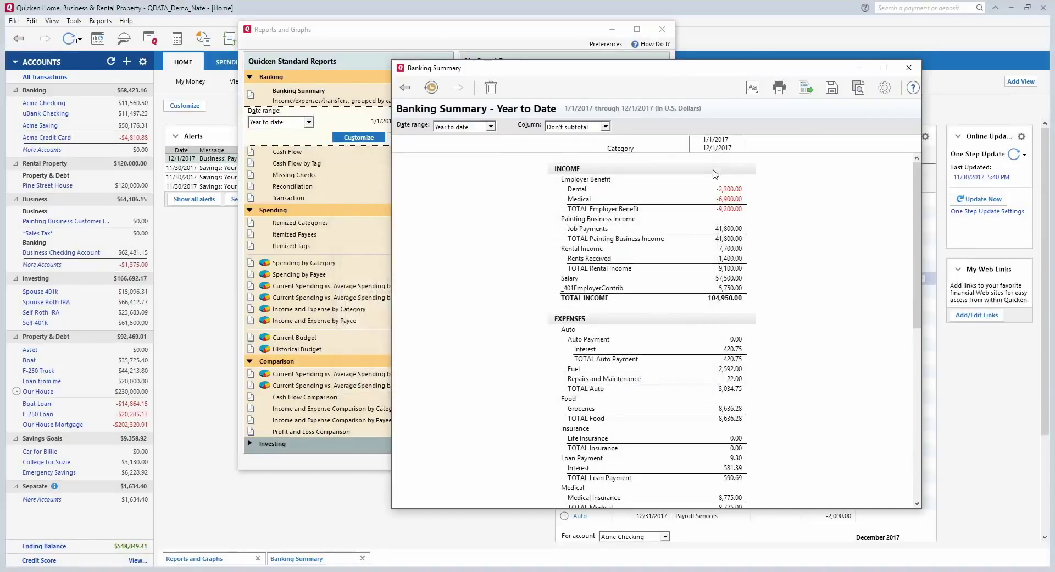
click(909, 67)
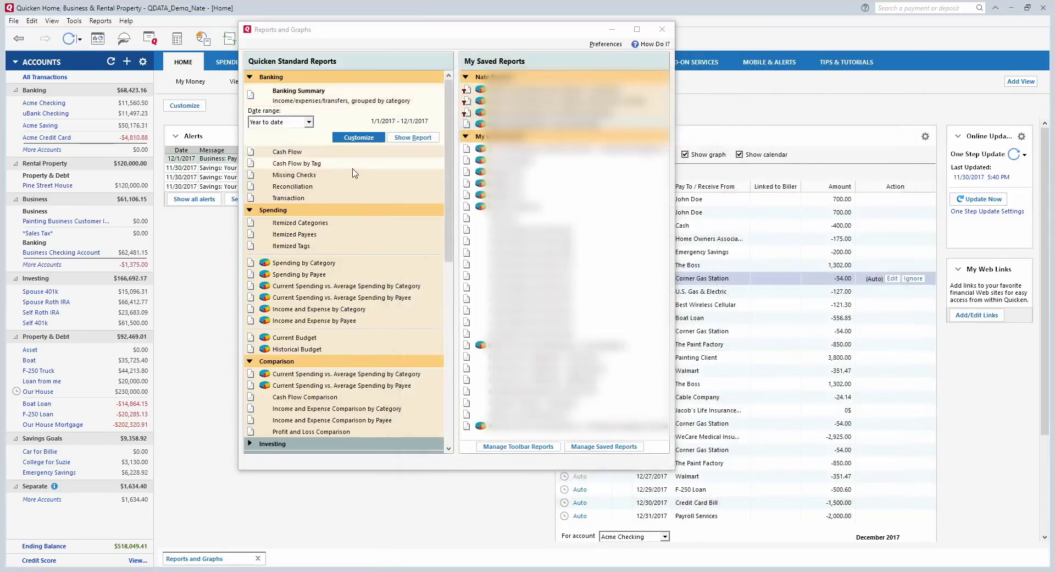
View the Spending by Category report with its graph shown and the date range set to Last month, and close it.
click(306, 266)
click(358, 260)
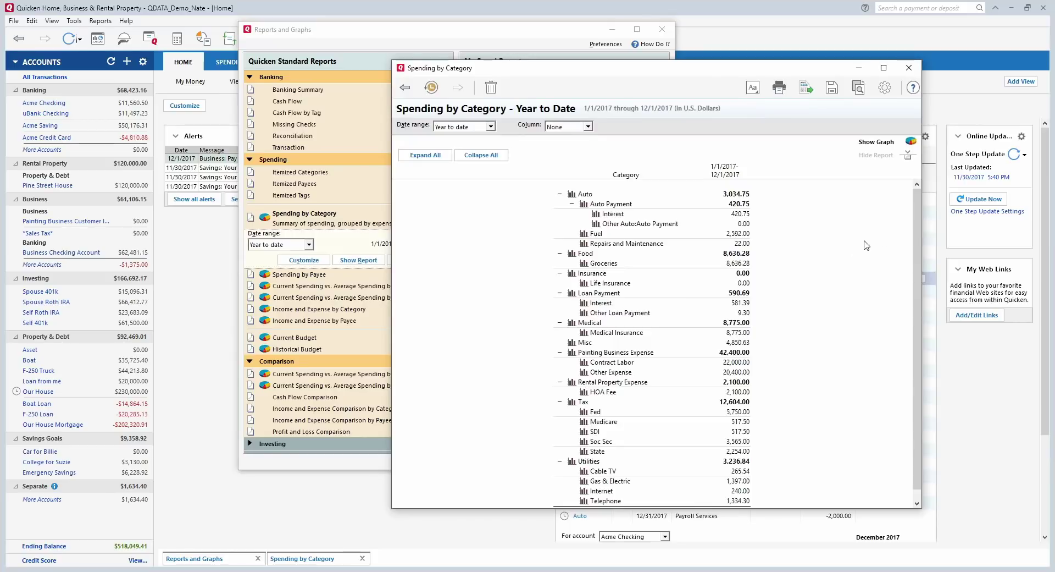
click(876, 143)
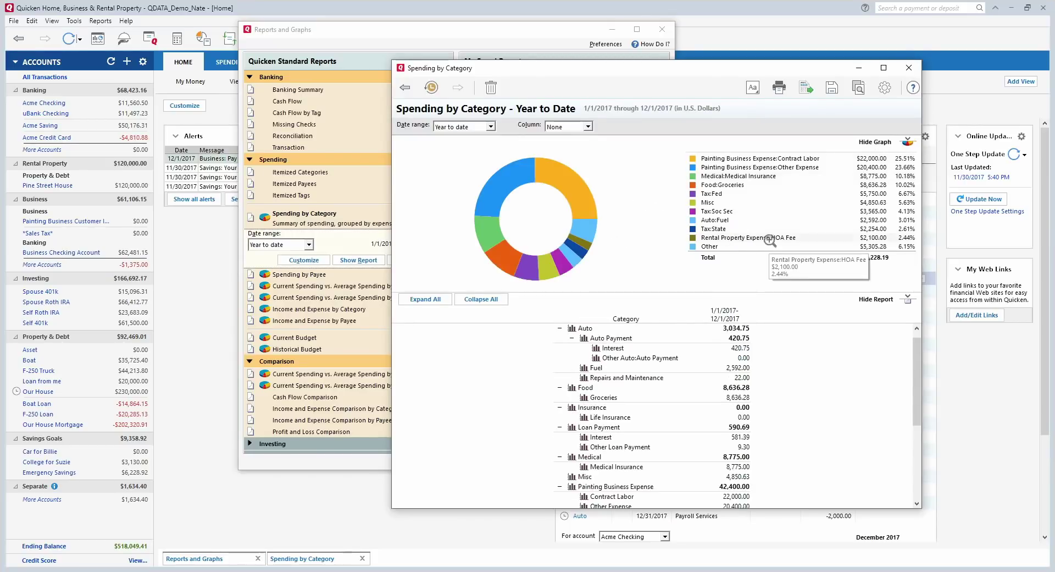
click(462, 126)
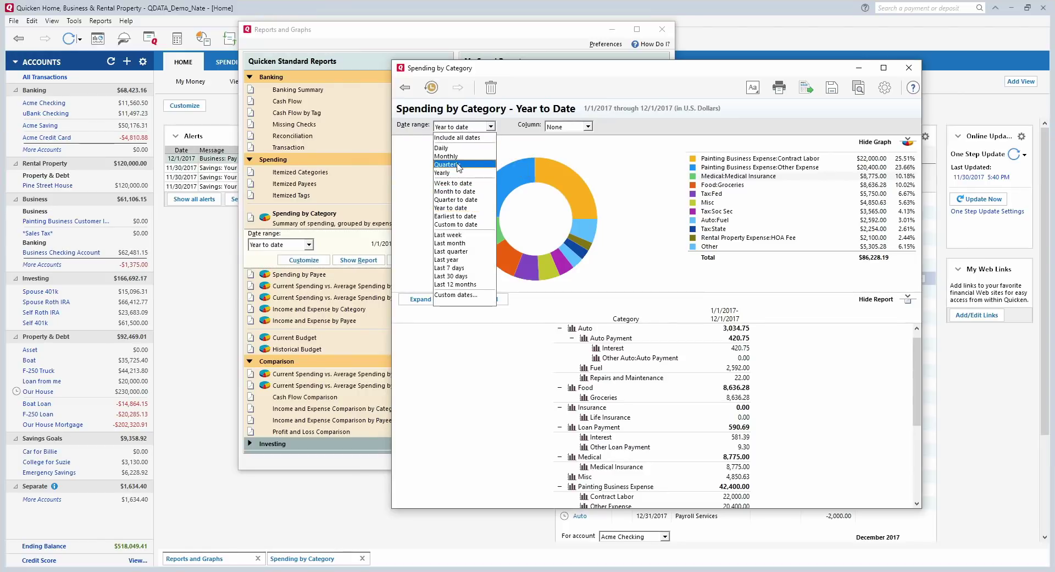
click(455, 243)
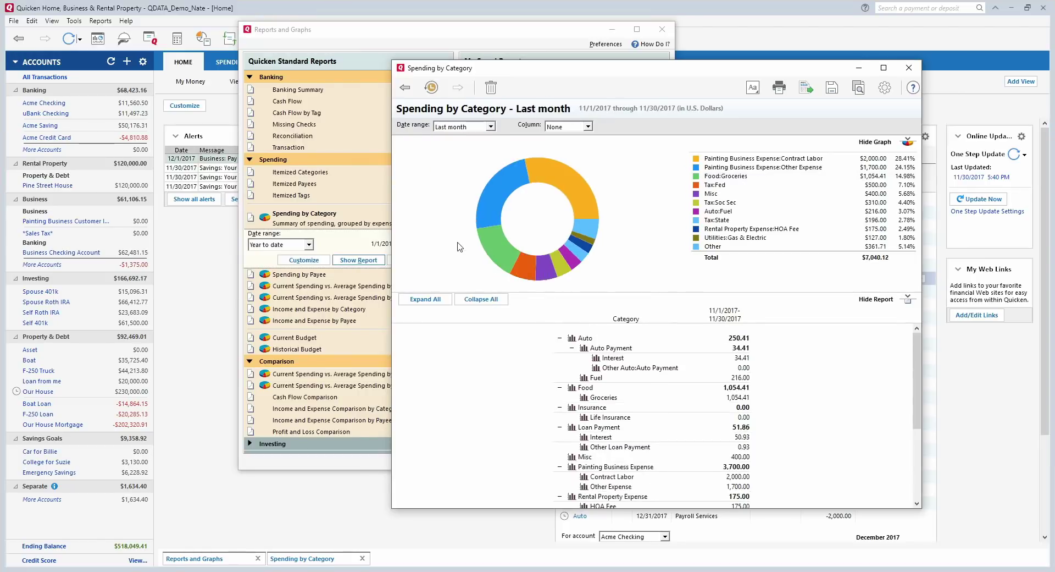
click(915, 65)
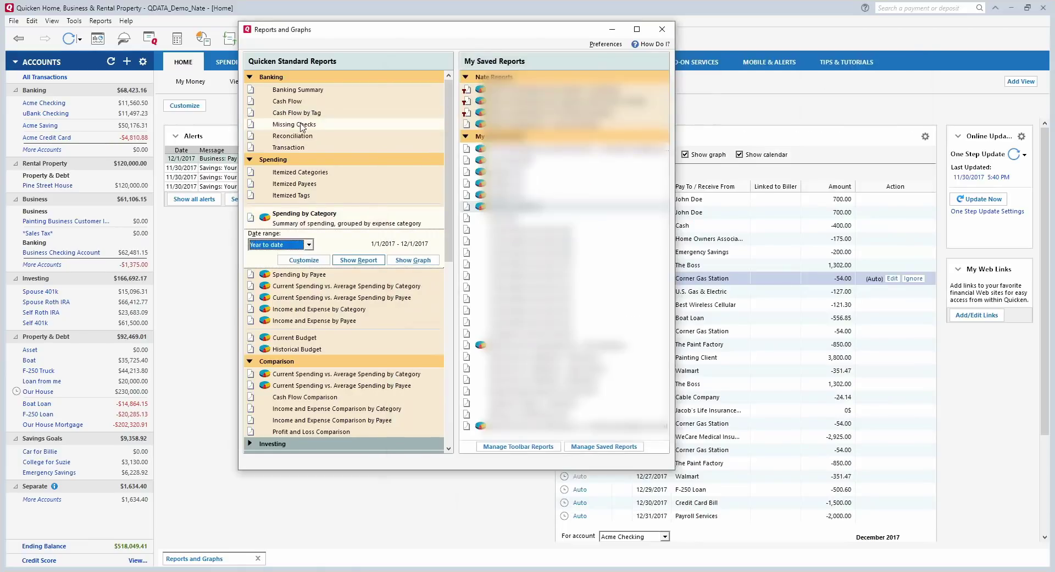
View the year-to-date Missing Checks report and close it.
click(296, 125)
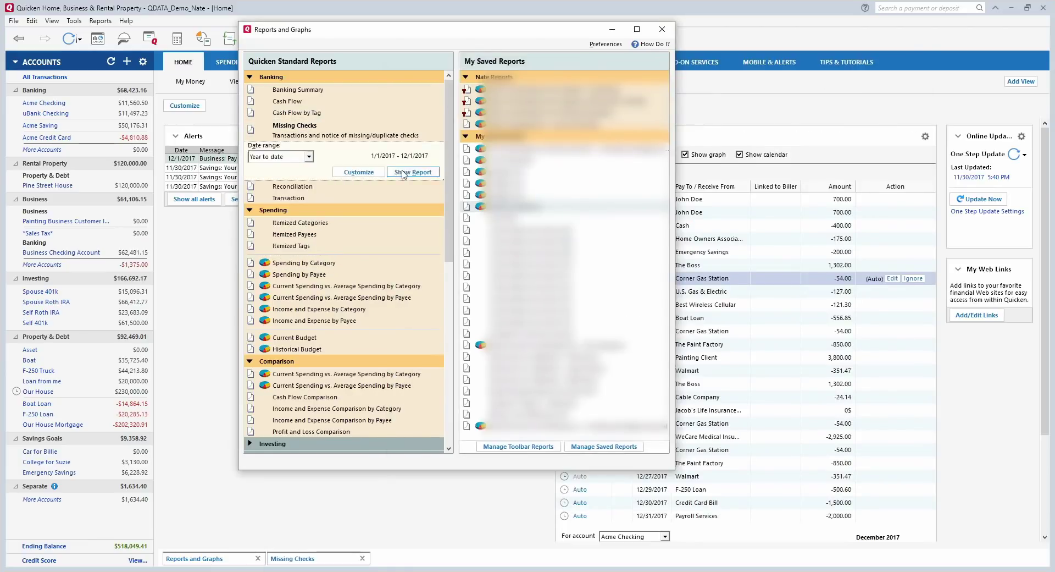
click(413, 172)
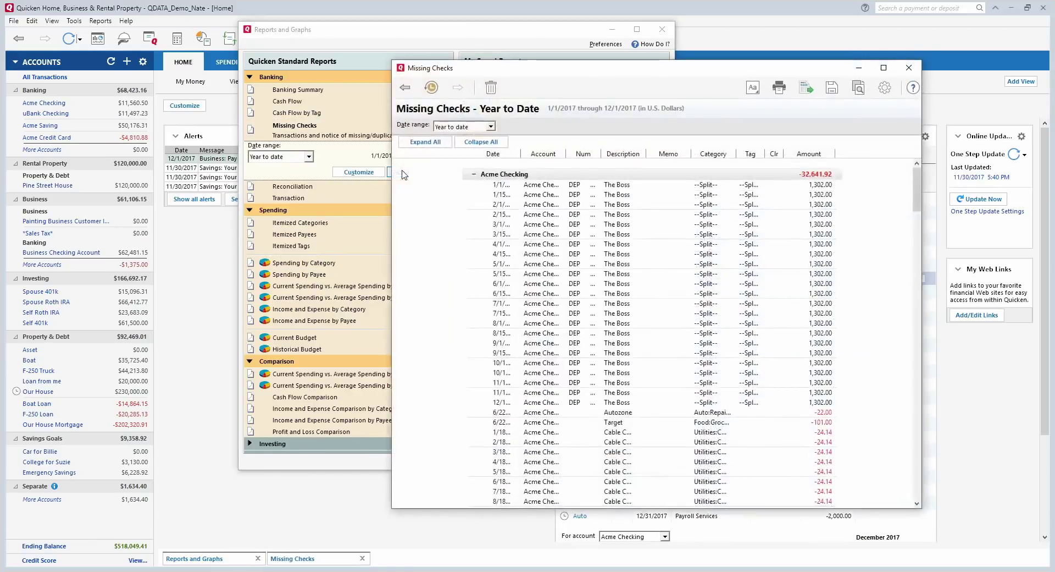
click(908, 70)
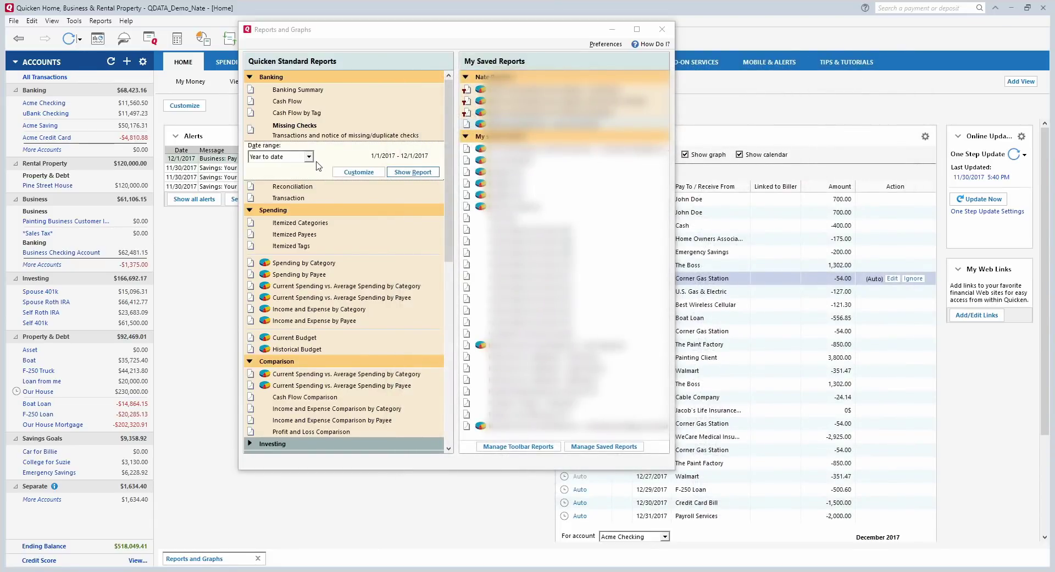
Show the year-to-date Transaction report and subtotal it by Account.
click(292, 186)
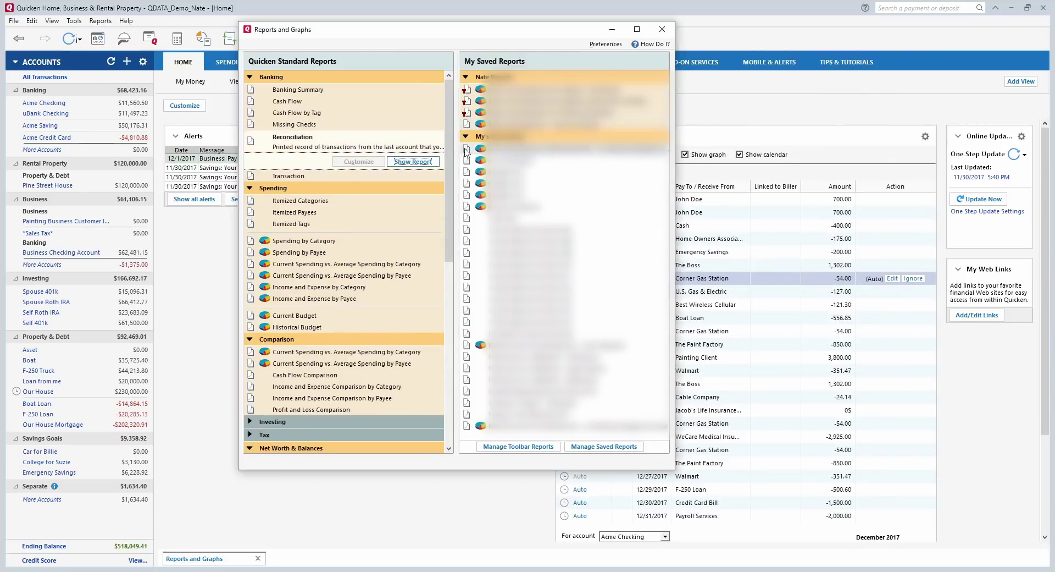
click(285, 178)
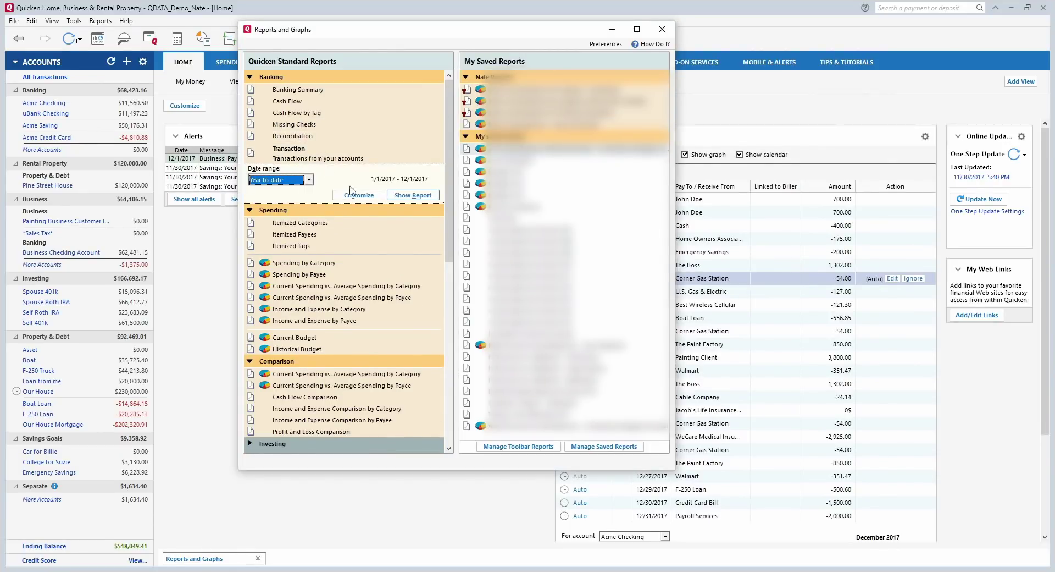
click(409, 195)
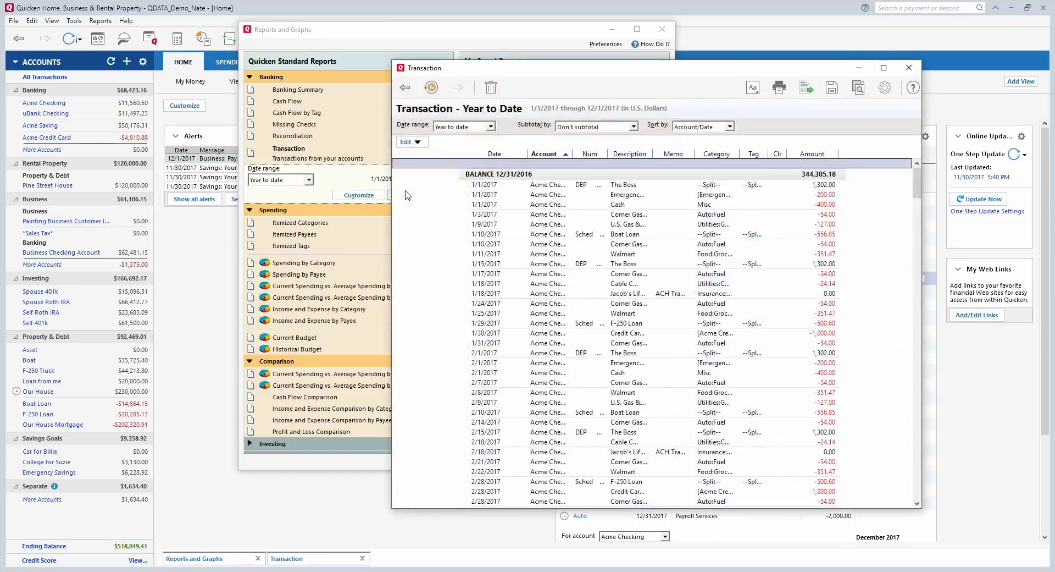
drag(916, 184, 928, 132)
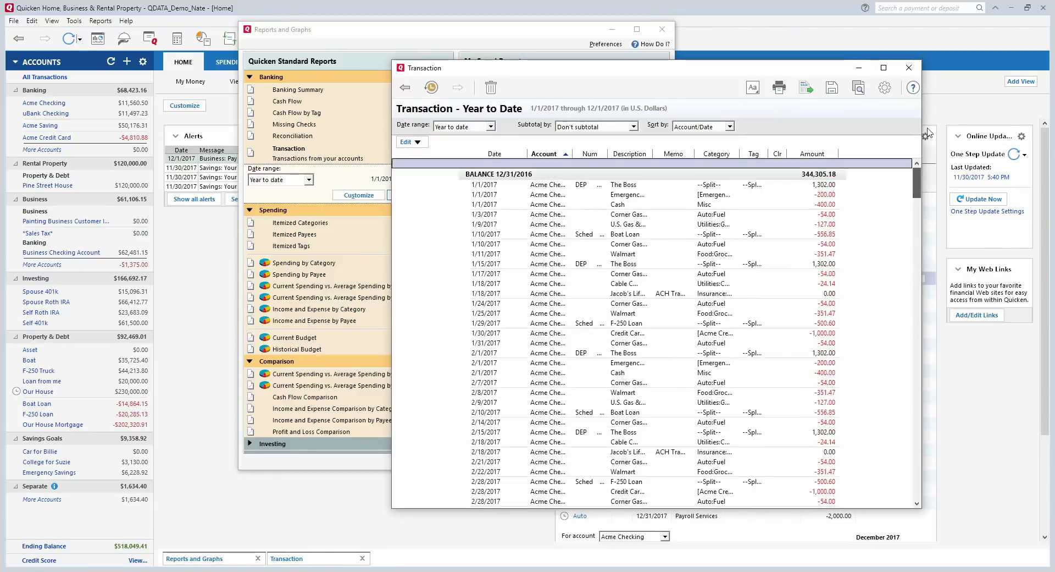
click(582, 127)
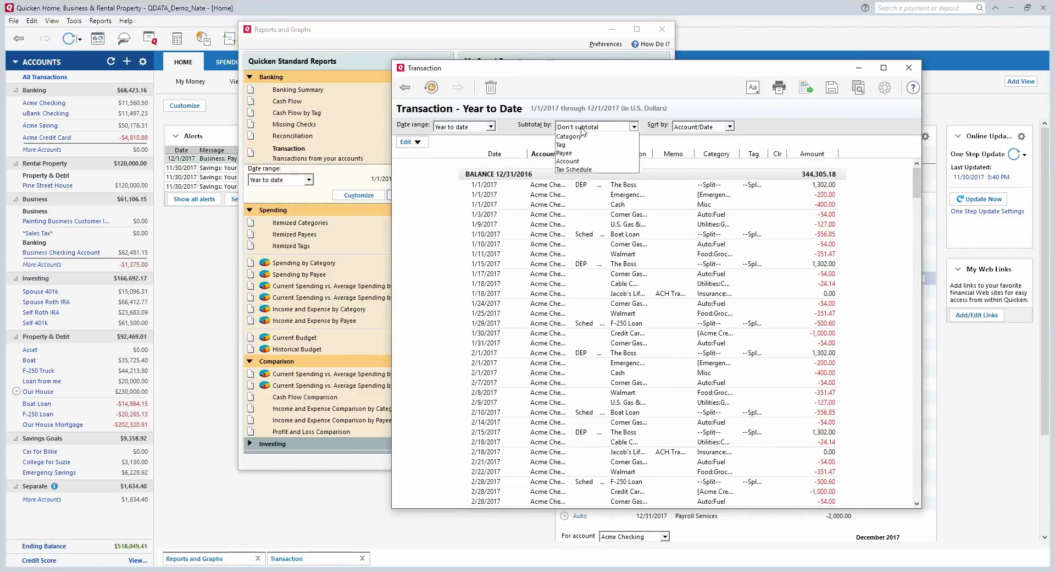
click(583, 132)
click(584, 128)
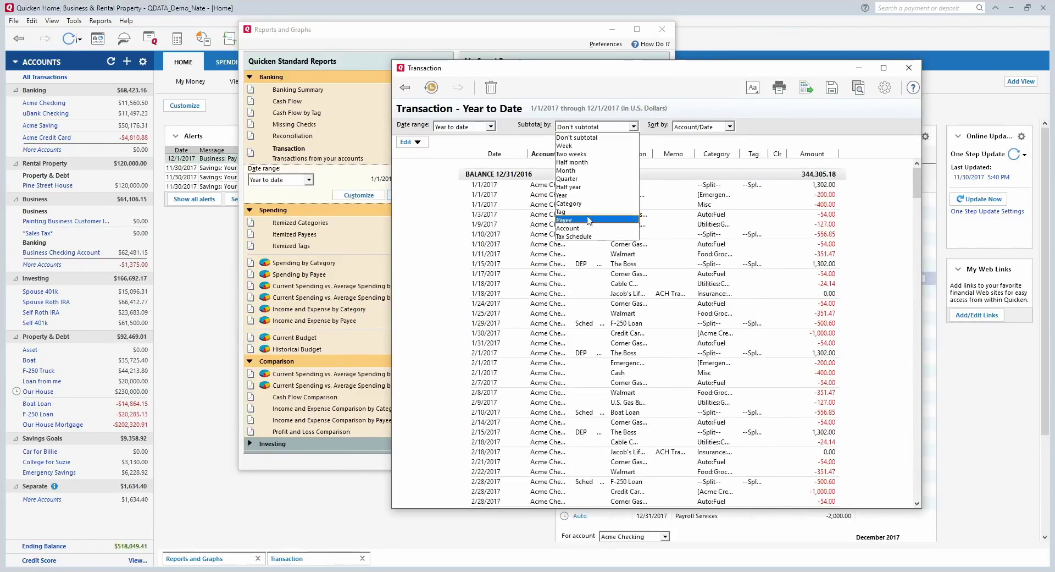
click(582, 228)
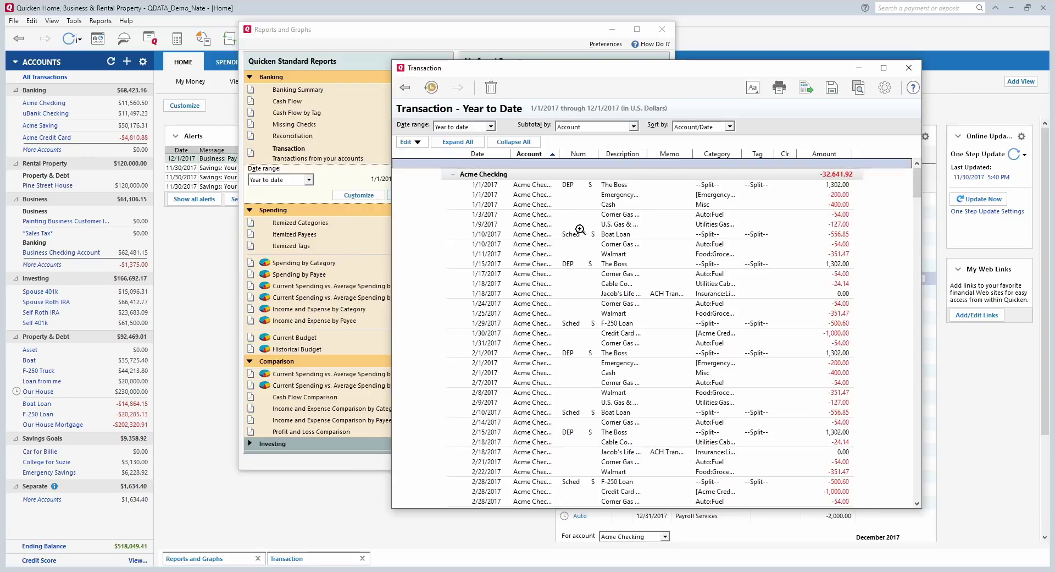
Review the Transaction report's date ranges and its customizable display columns, and close the report without changing them.
click(486, 127)
click(459, 253)
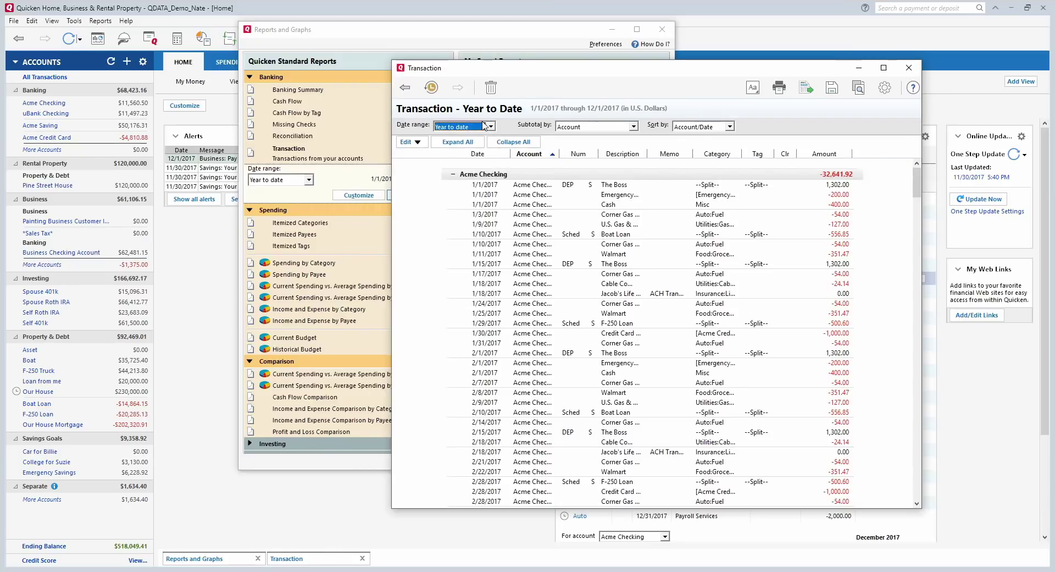
click(894, 89)
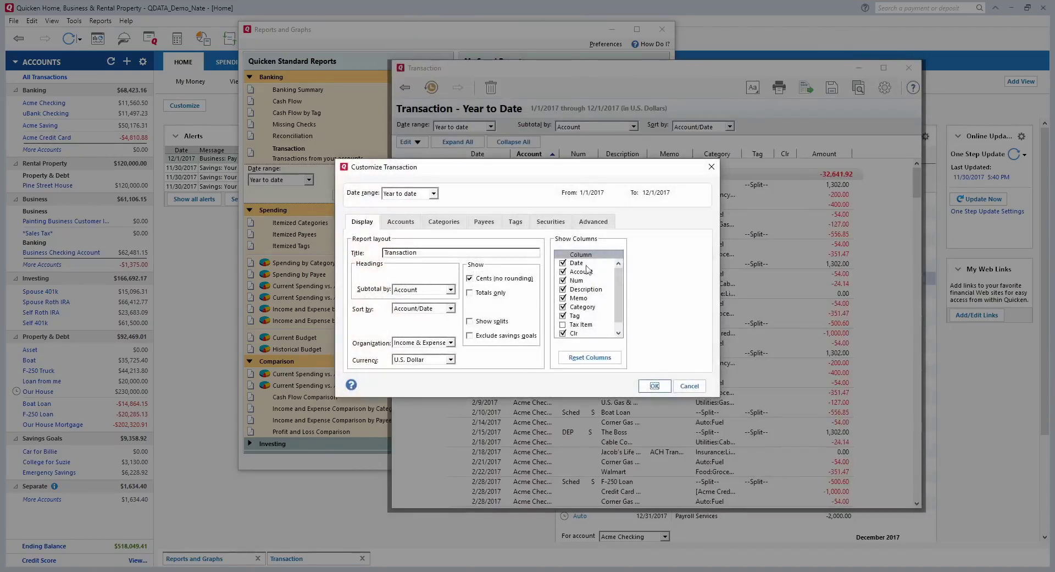
click(711, 166)
click(909, 68)
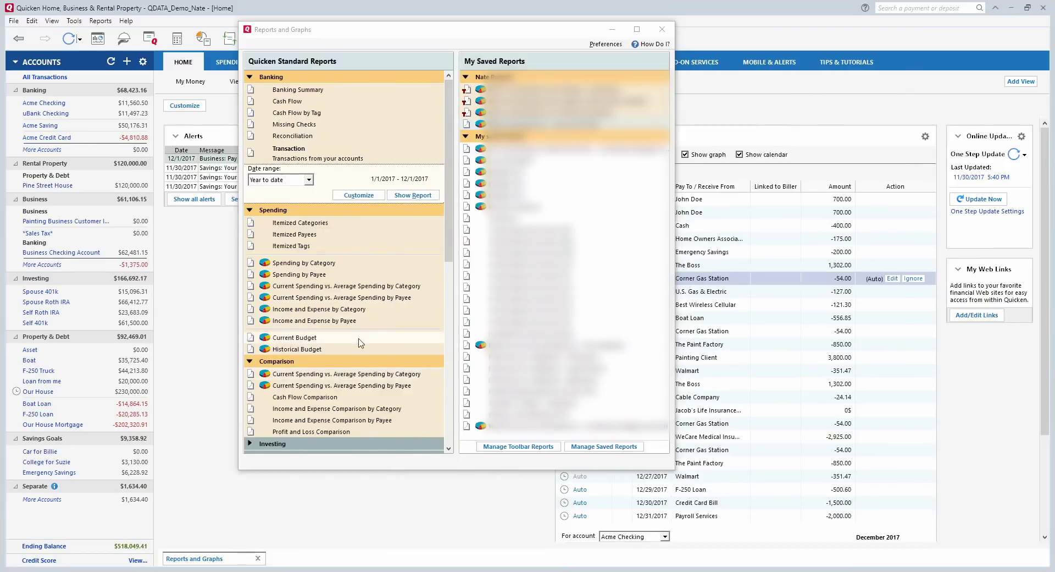
Look over the remaining standard reports, and view the saved Income/Expense by Category - Everything report as it was saved.
drag(446, 212, 457, 359)
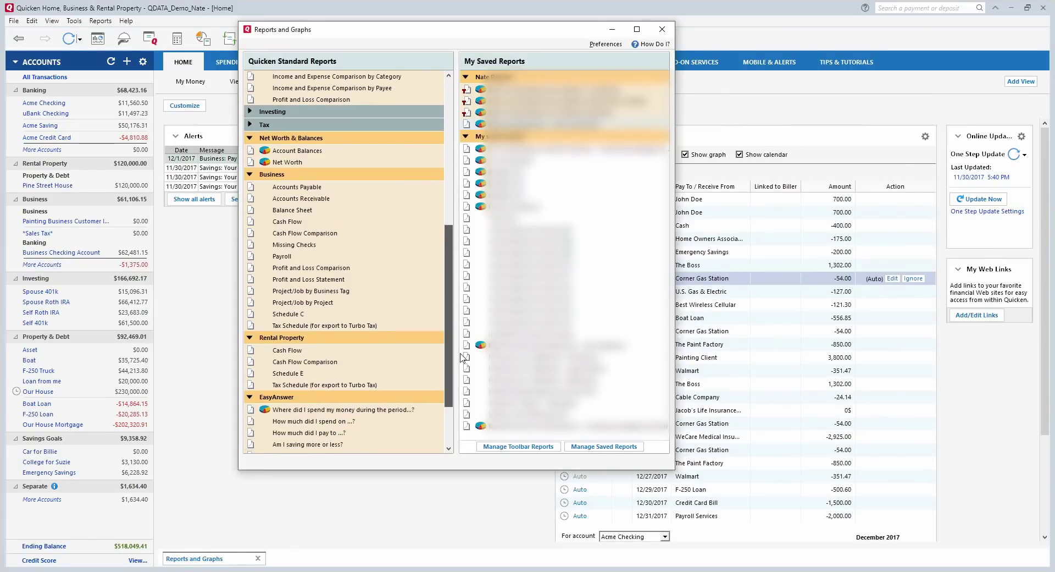
click(662, 29)
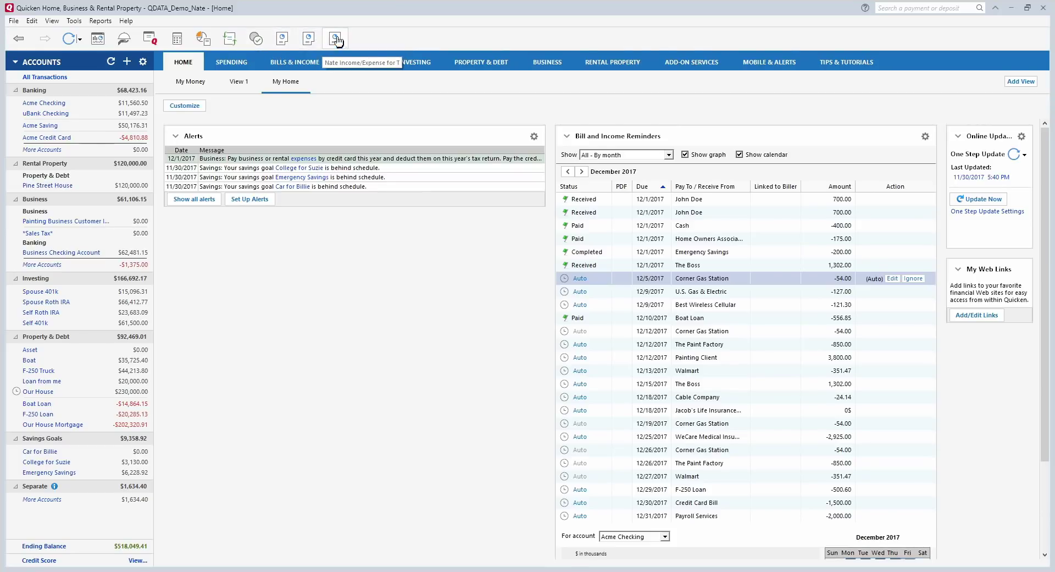
click(284, 40)
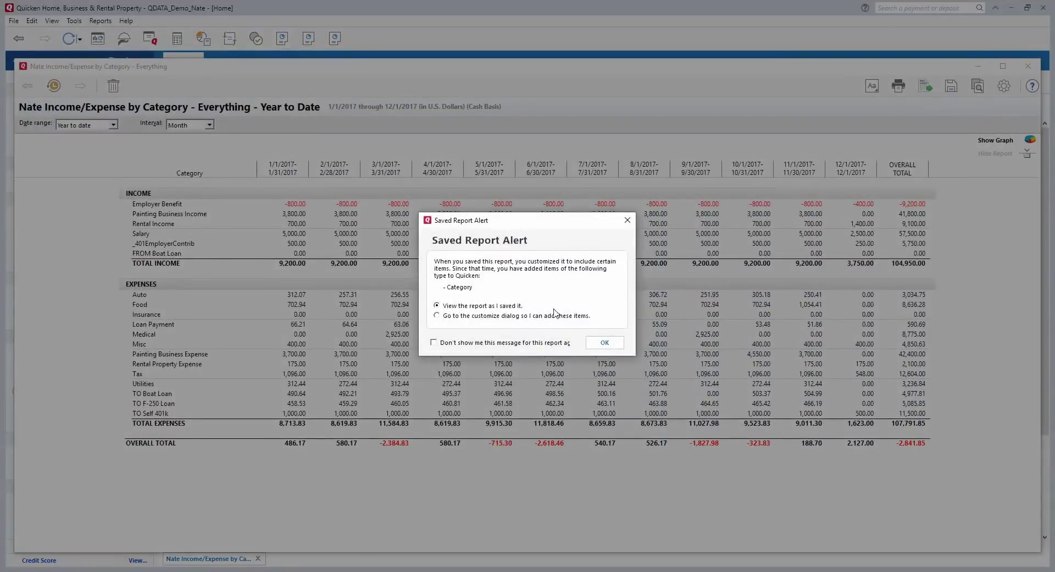
click(605, 342)
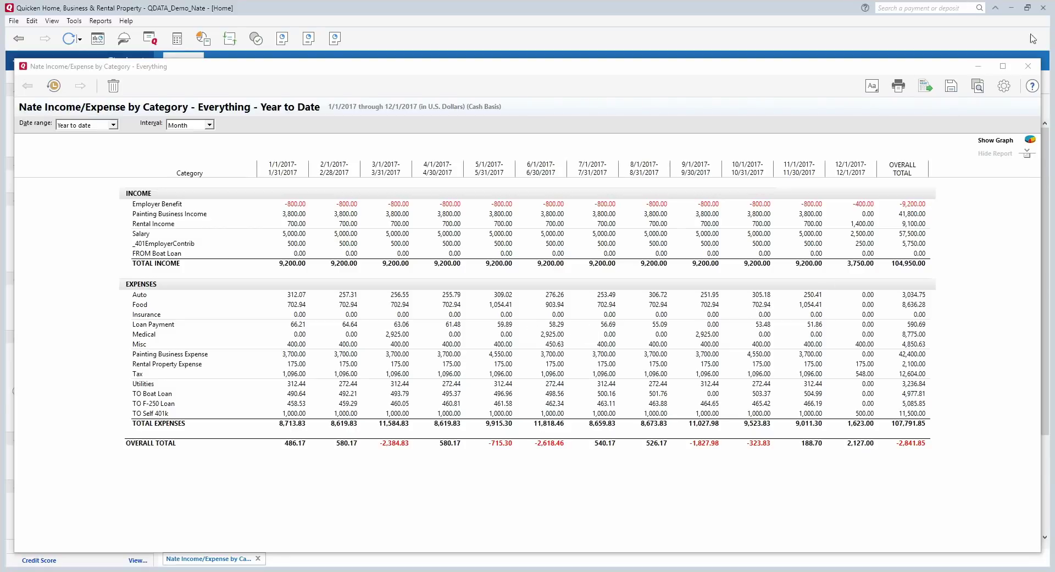
click(1029, 66)
Look over the help resources and view the Quicken version and membership information.
click(92, 22)
mouse_move(123, 24)
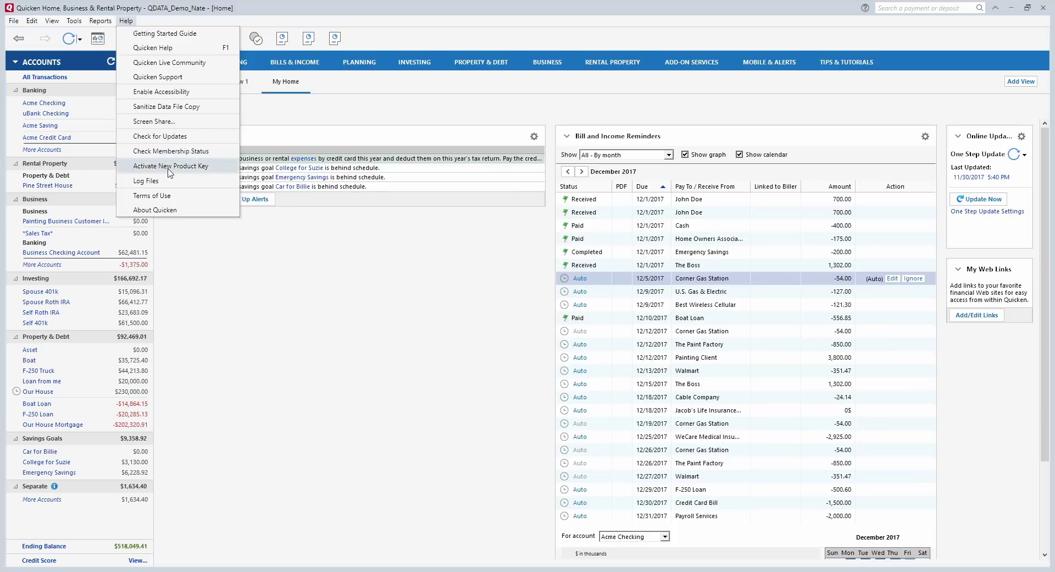
click(172, 212)
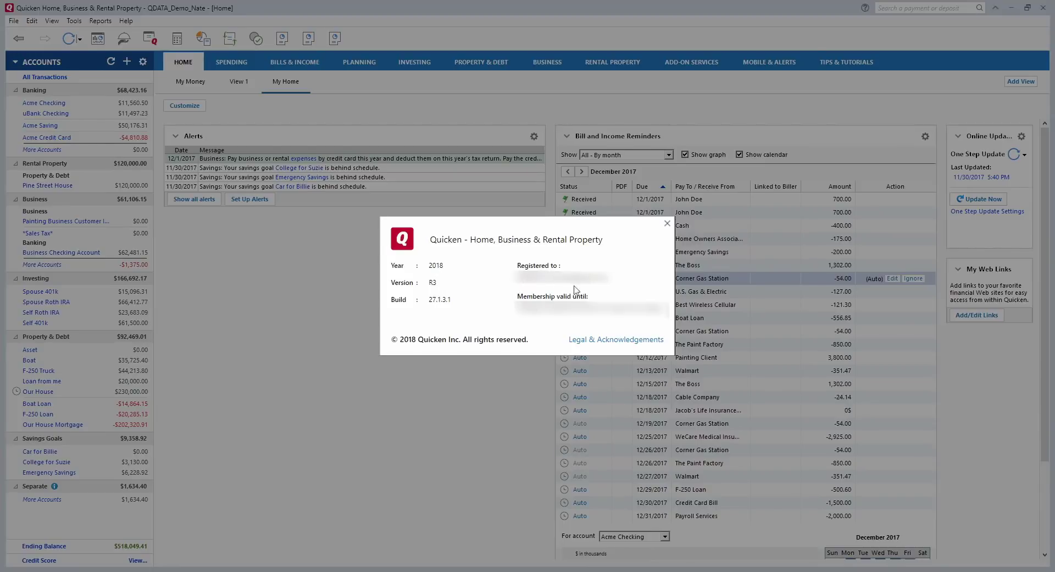
click(667, 224)
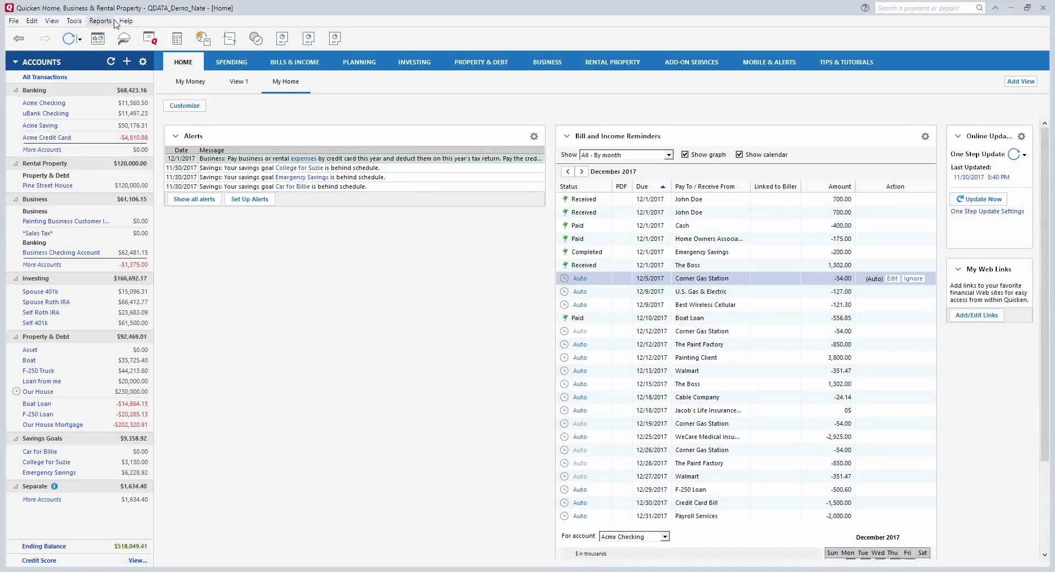
Review the file-level commands for backup and restore, file import, file export and file operations without running any.
click(15, 22)
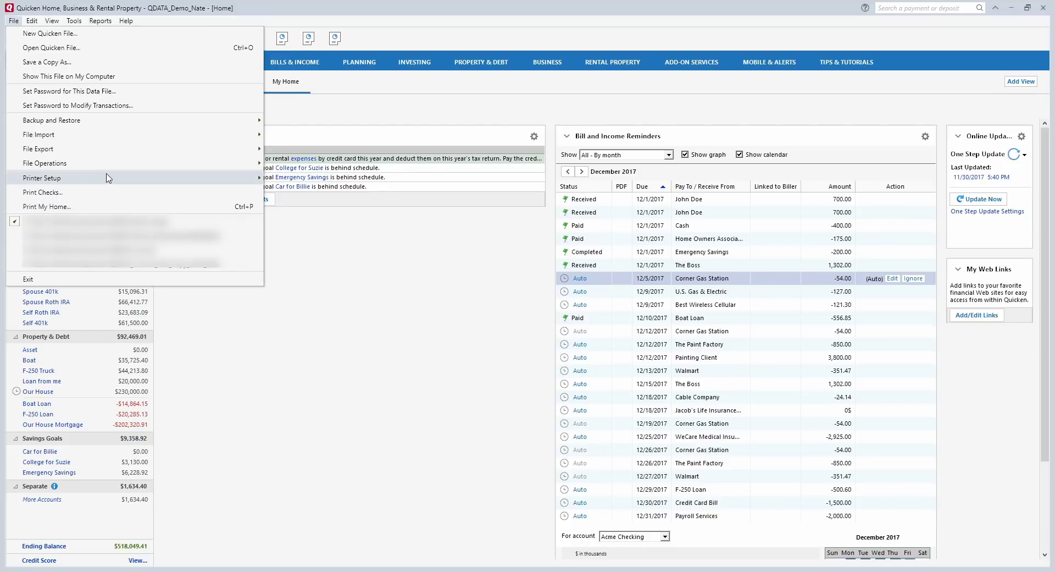
mouse_move(108, 177)
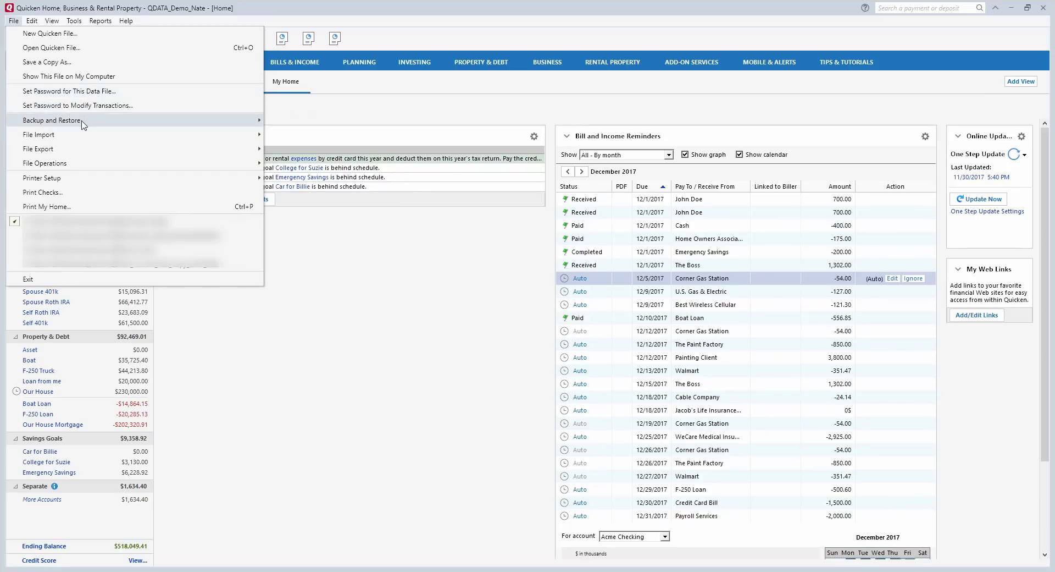
mouse_move(83, 122)
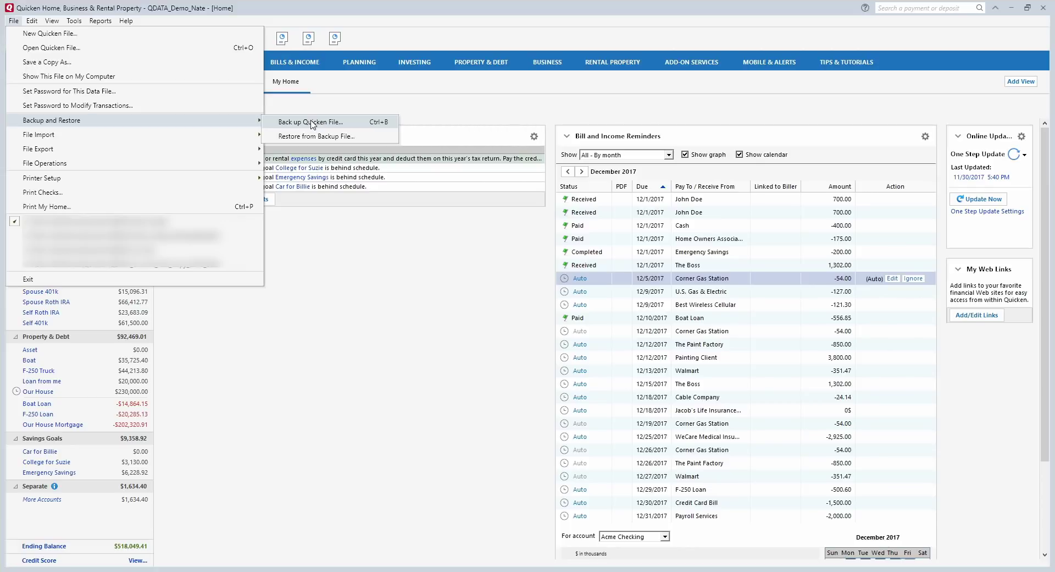
mouse_move(212, 136)
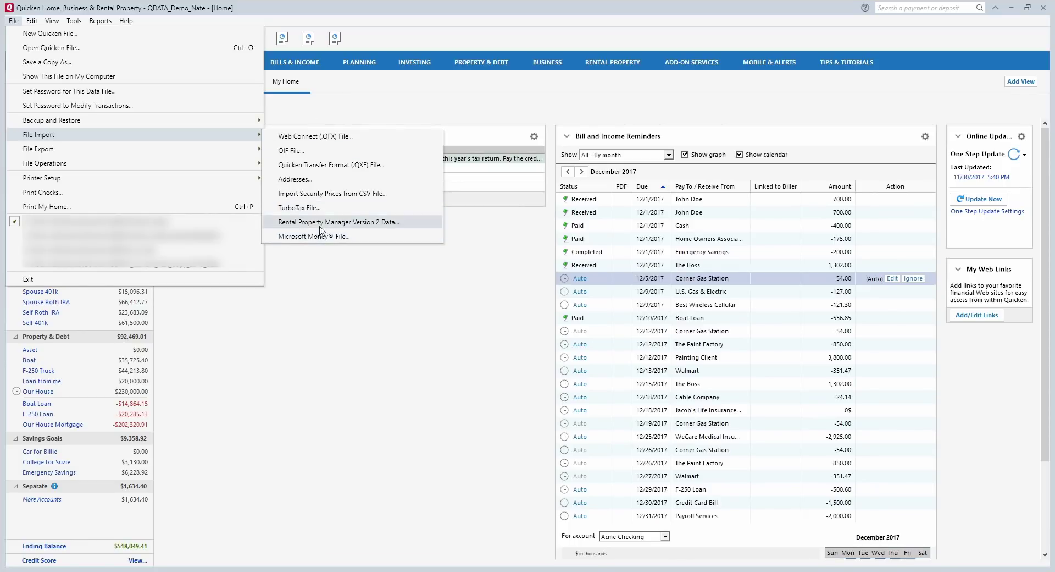
mouse_move(159, 150)
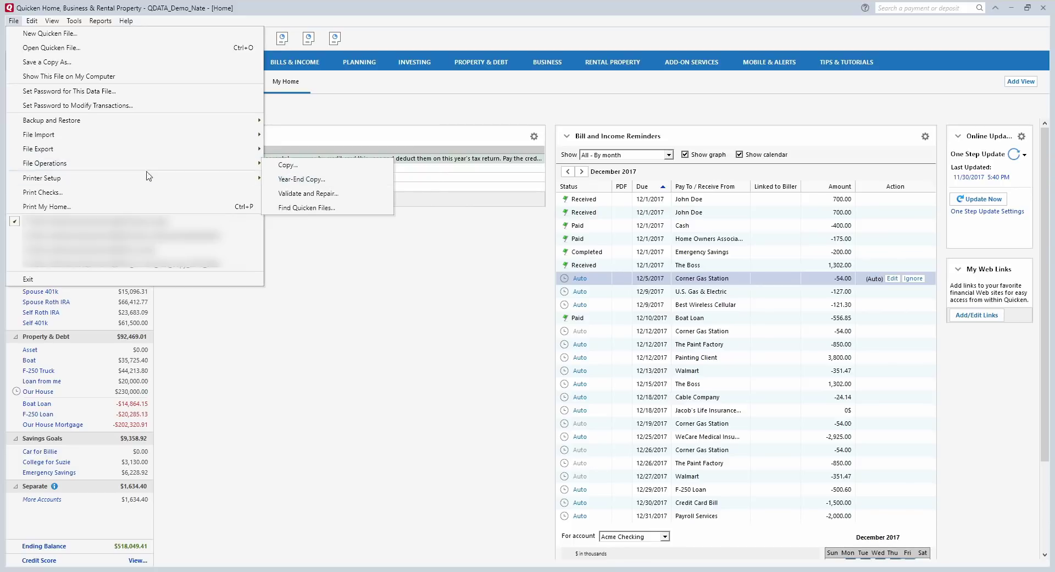
click(363, 101)
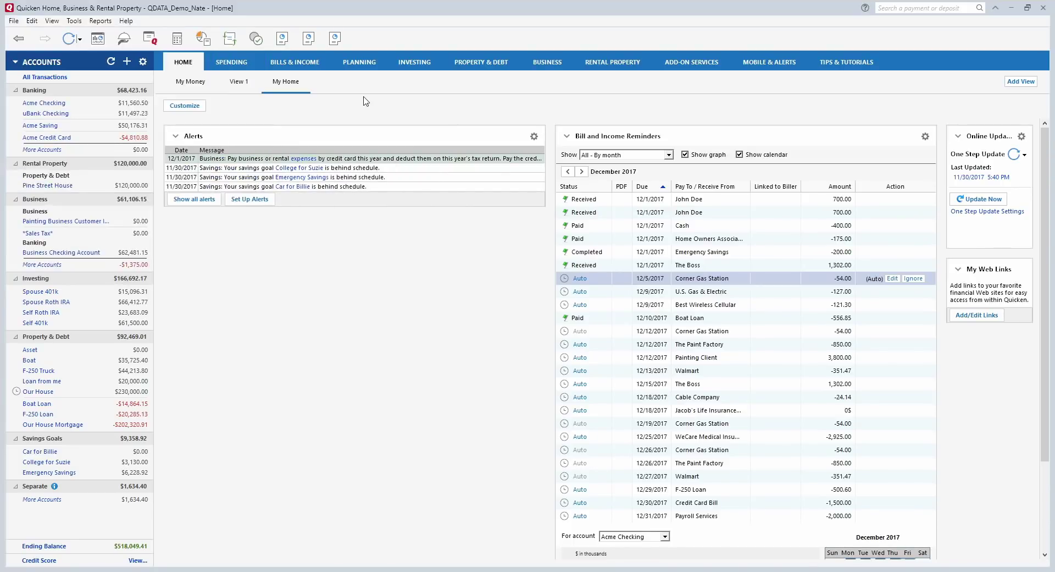